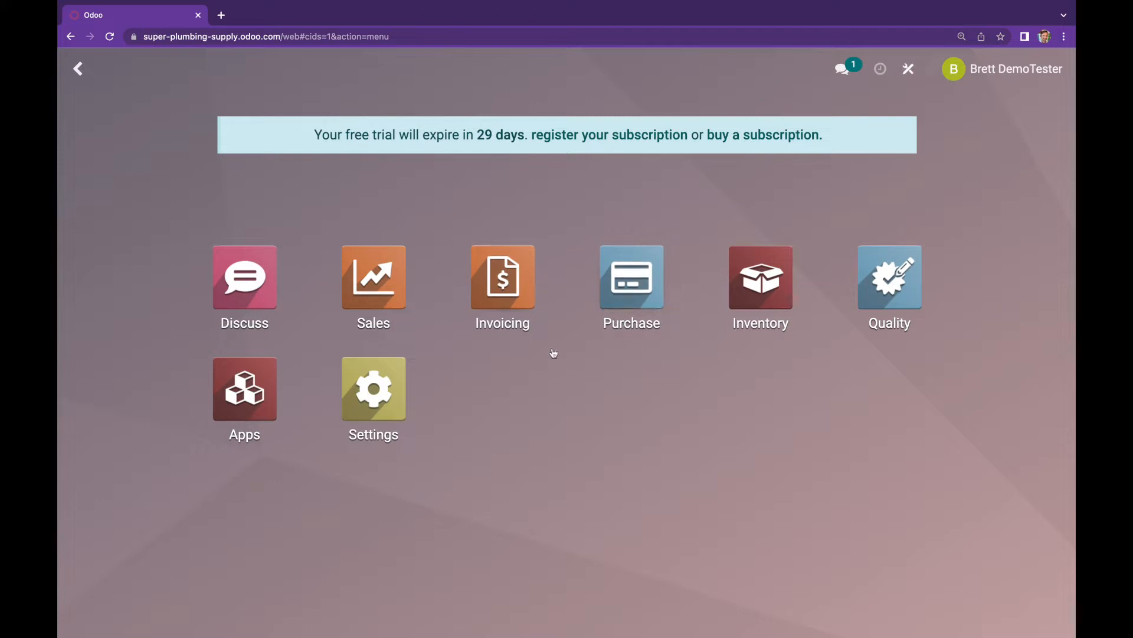
Browse the installable modules, remove the Apps filter from the list, and return to the home screen
click(258, 405)
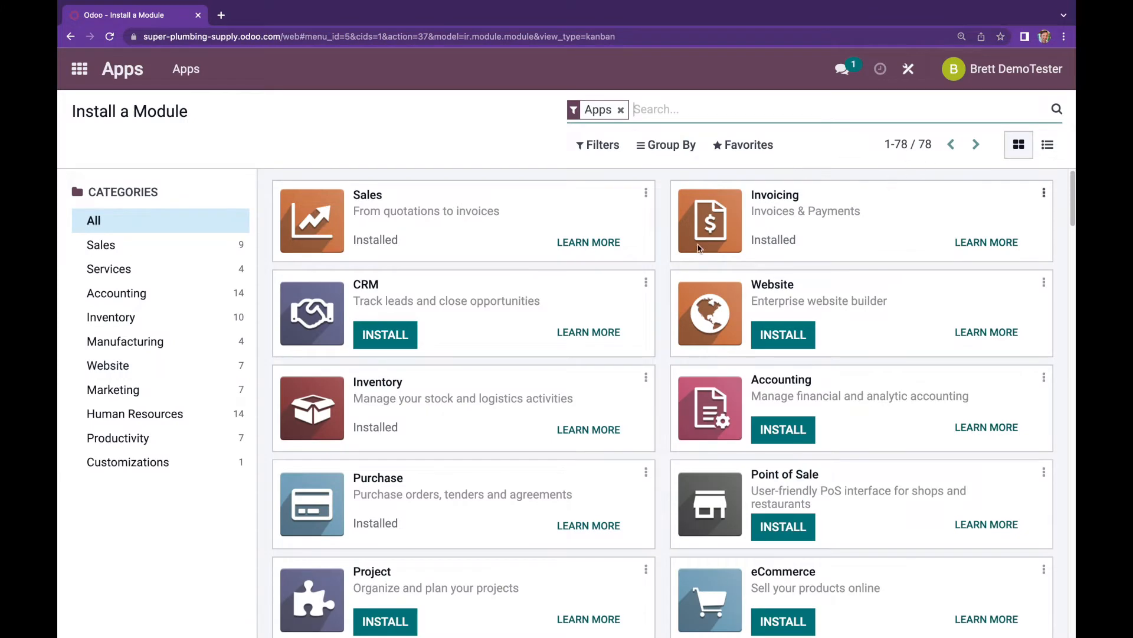
scroll(663, 287, down, 1)
scroll(664, 288, down, 10)
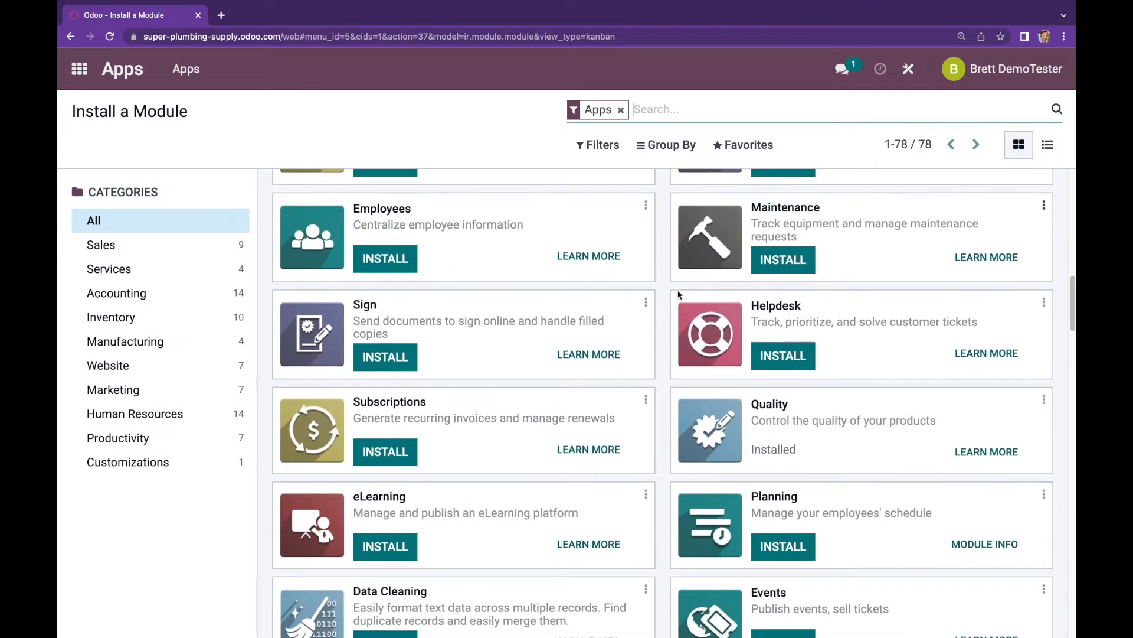
scroll(787, 327, up, 2)
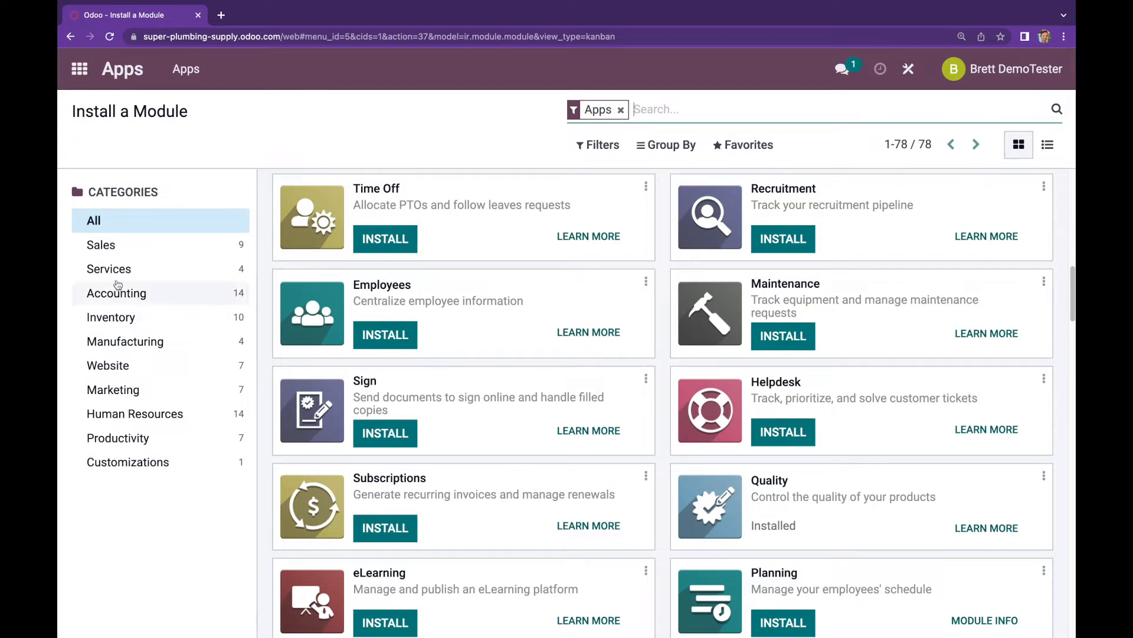
key(BackSpace)
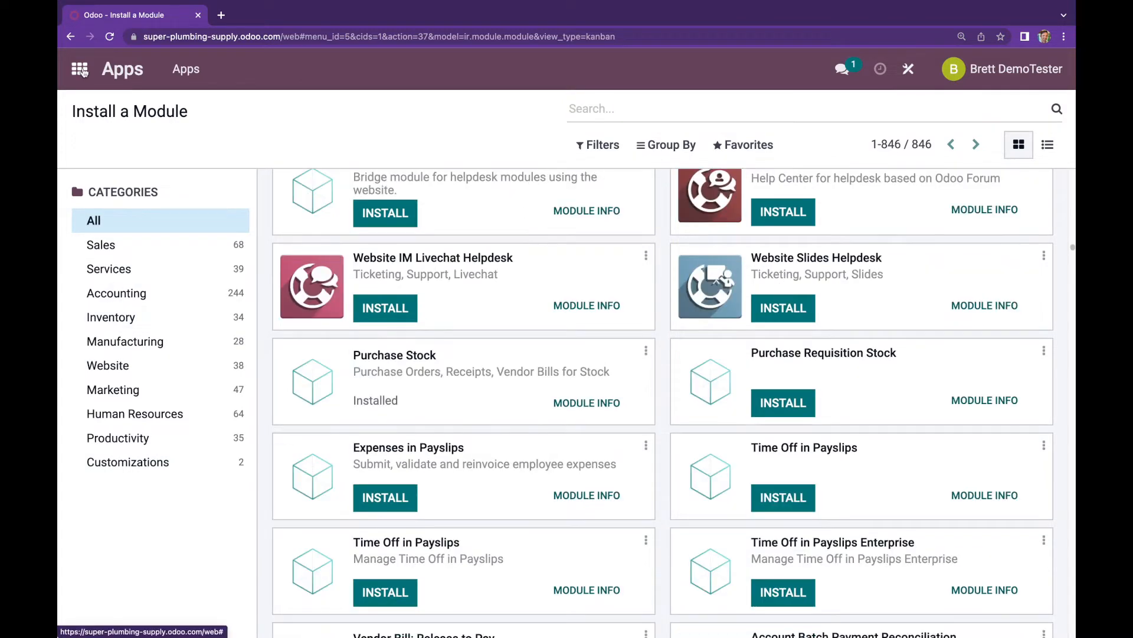
click(79, 70)
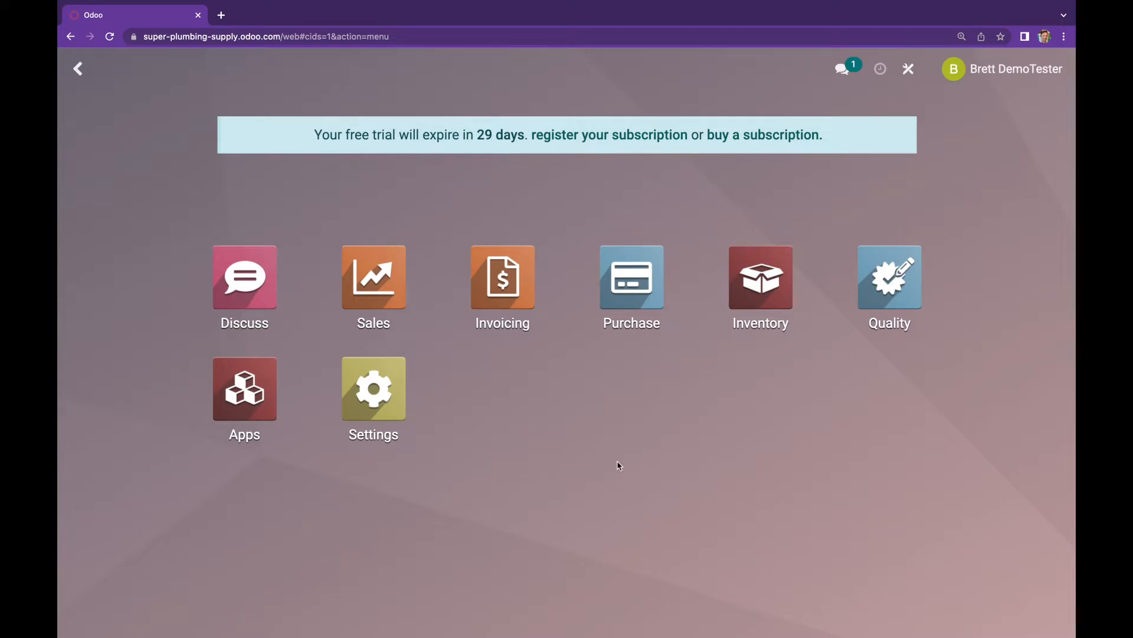
click(1012, 76)
click(1056, 174)
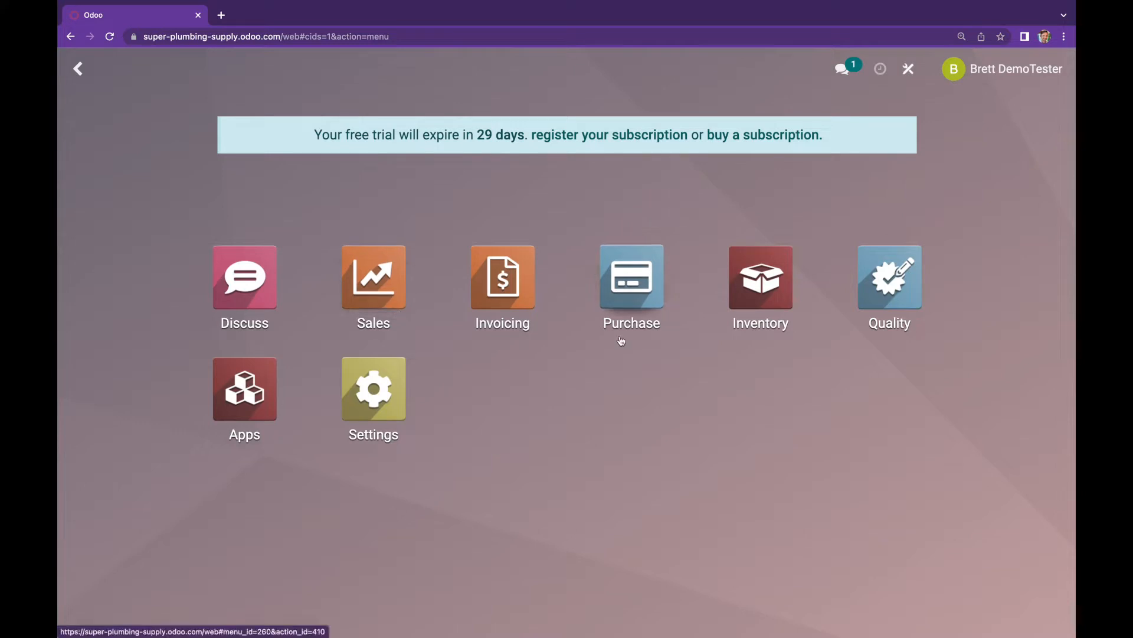
Open a blank new-user form from the user management area of the general settings
click(389, 396)
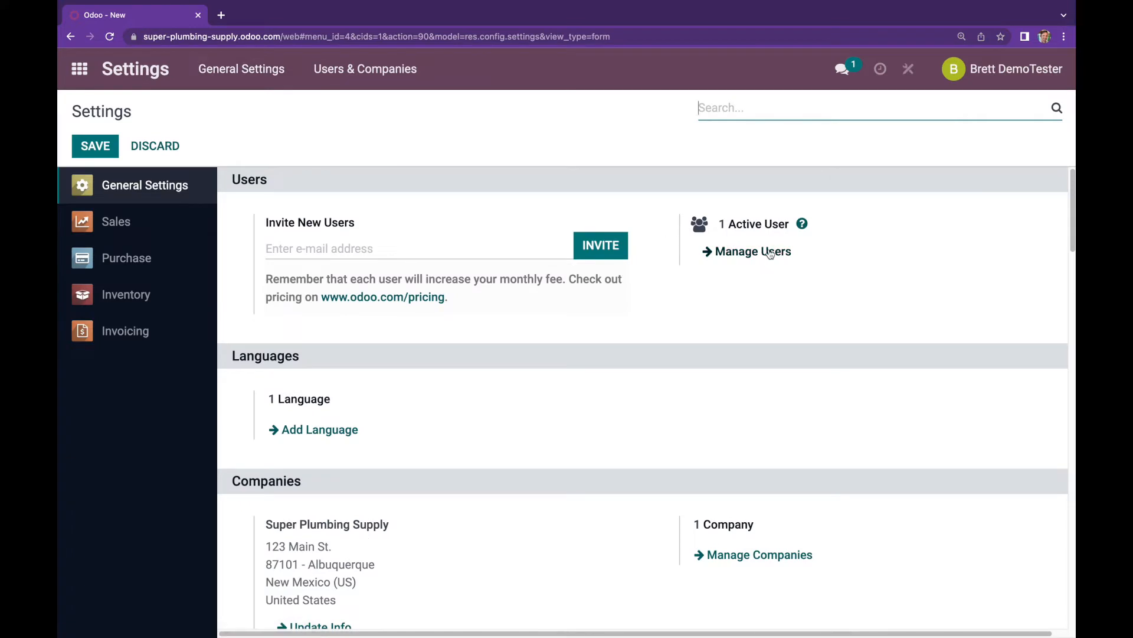
click(770, 253)
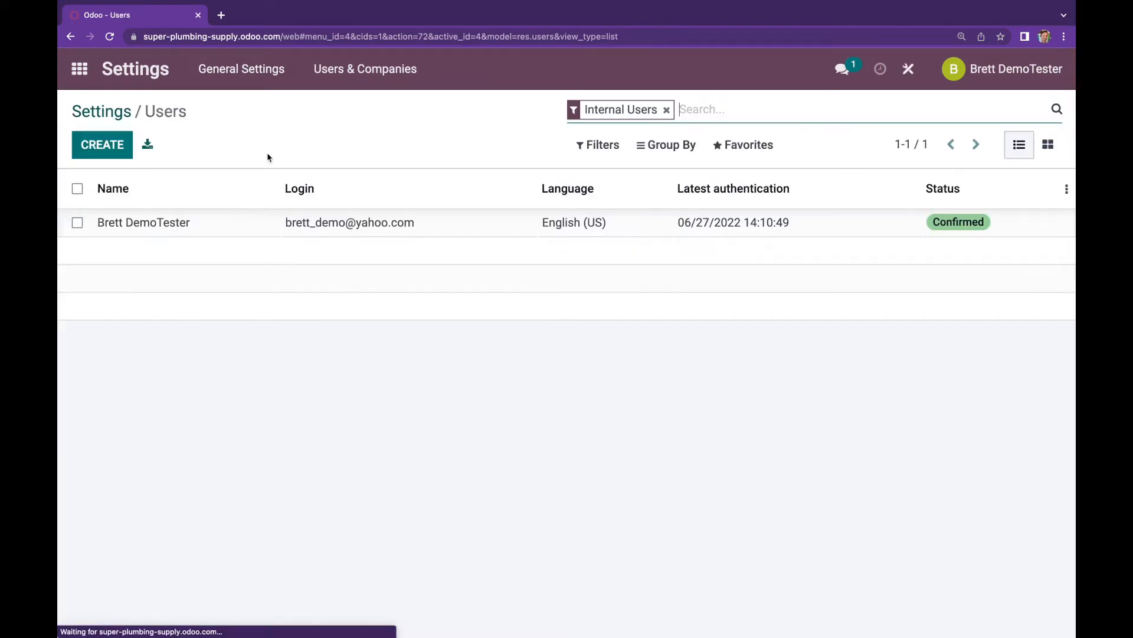
click(103, 146)
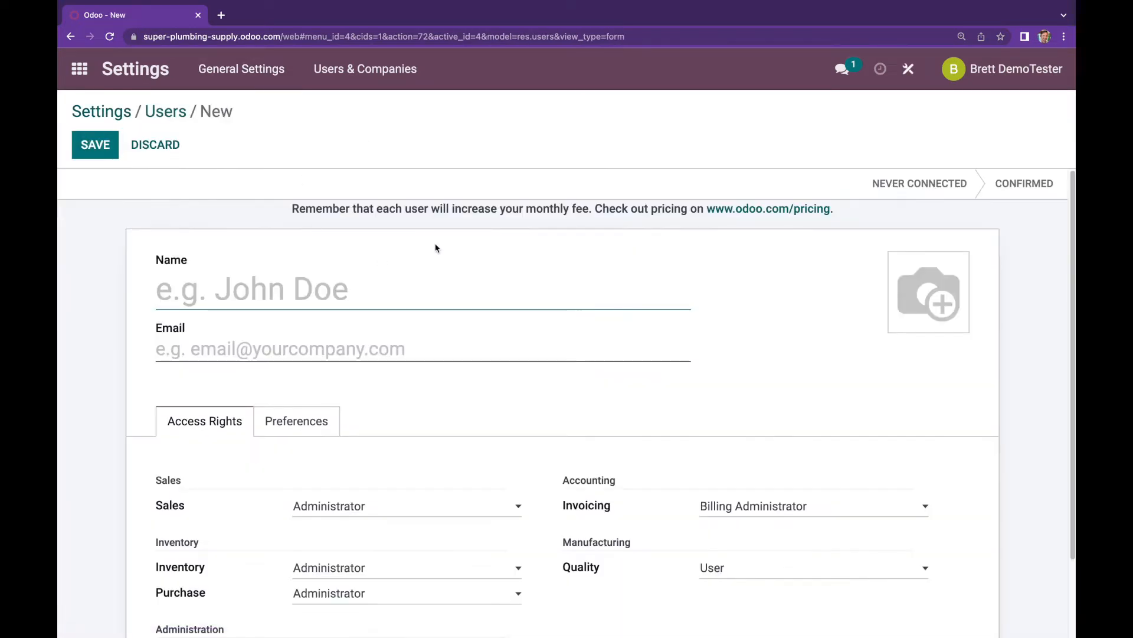
Review the access rights on the new-user form, including the Sales role options, and return to the home screen
scroll(357, 454, down, 2)
click(364, 452)
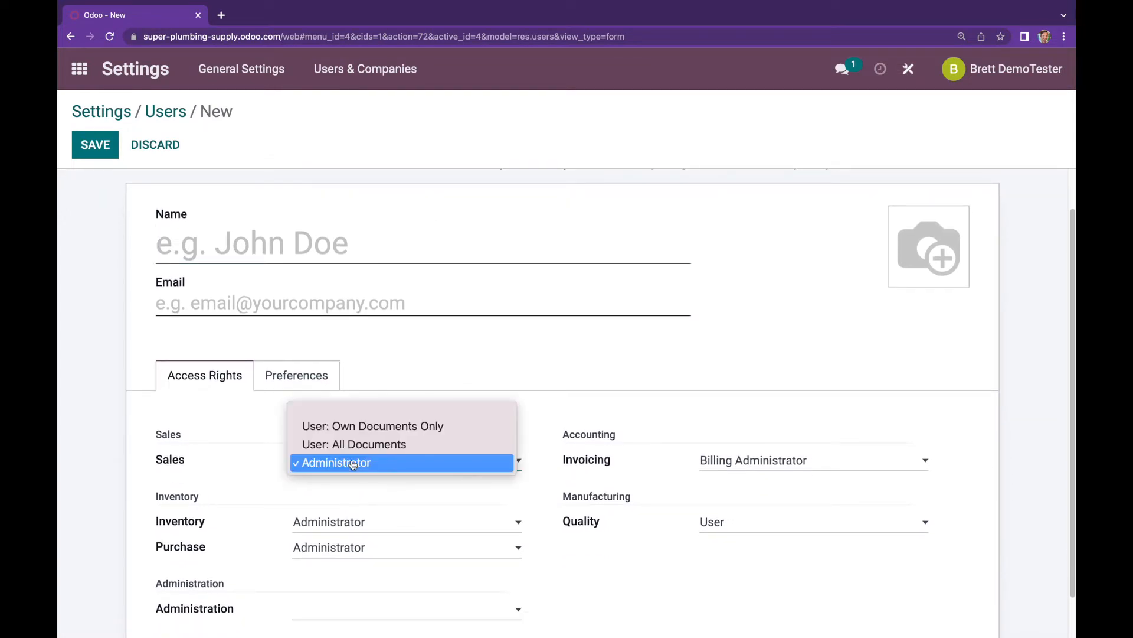
click(353, 452)
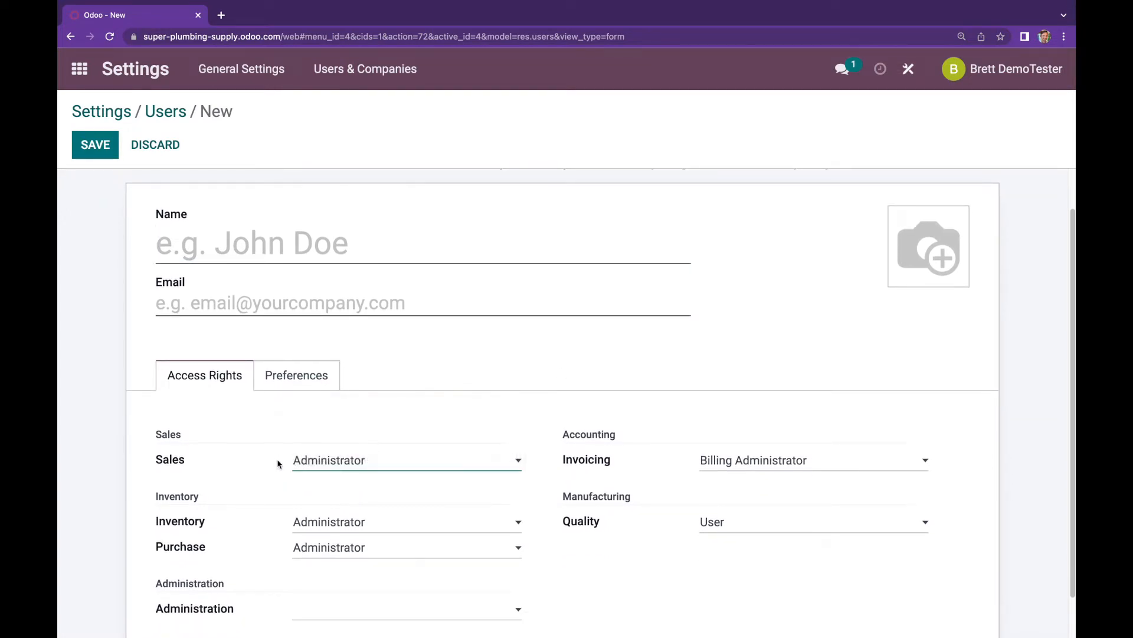
scroll(278, 463, down, 1)
scroll(283, 245, up, 3)
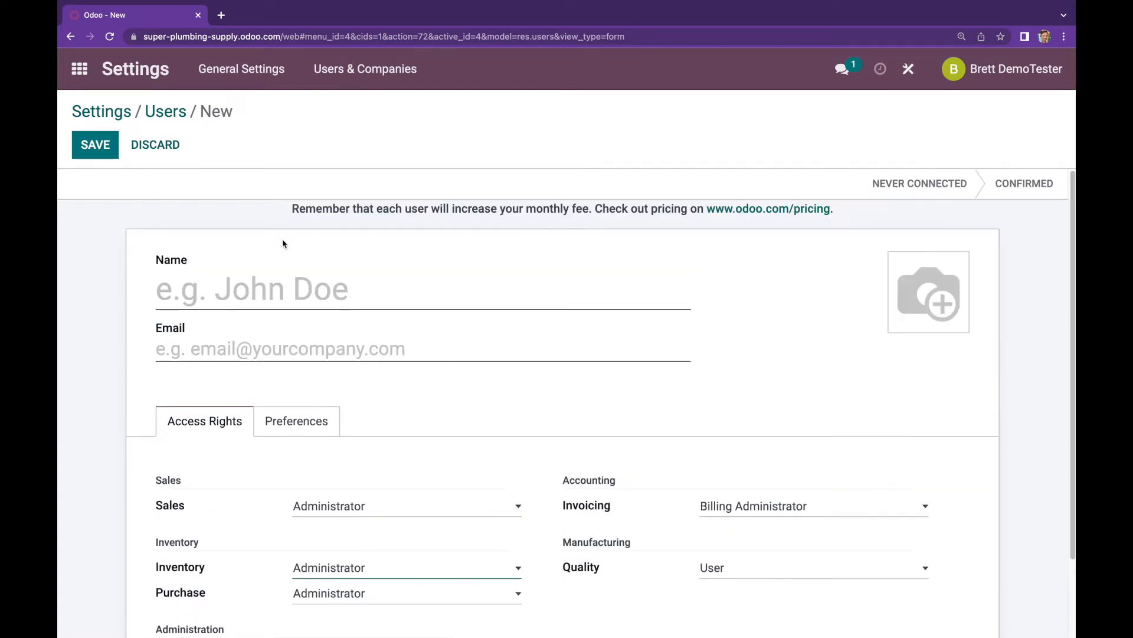
click(84, 74)
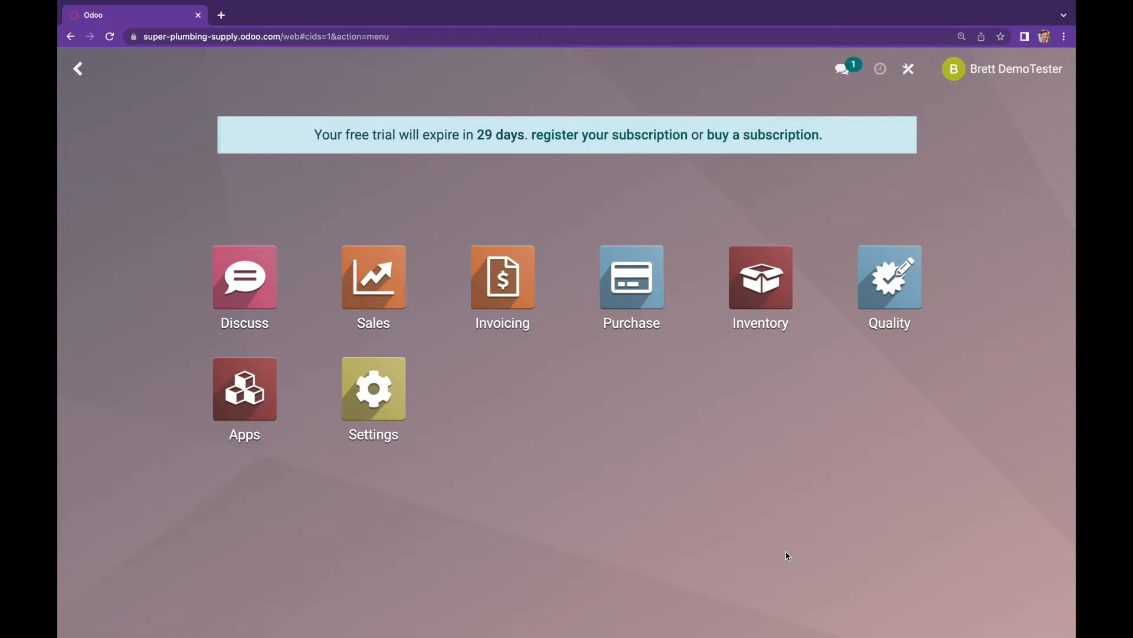
Open the late delivery order WH/OUT/00002 from the Inventory overview
click(761, 276)
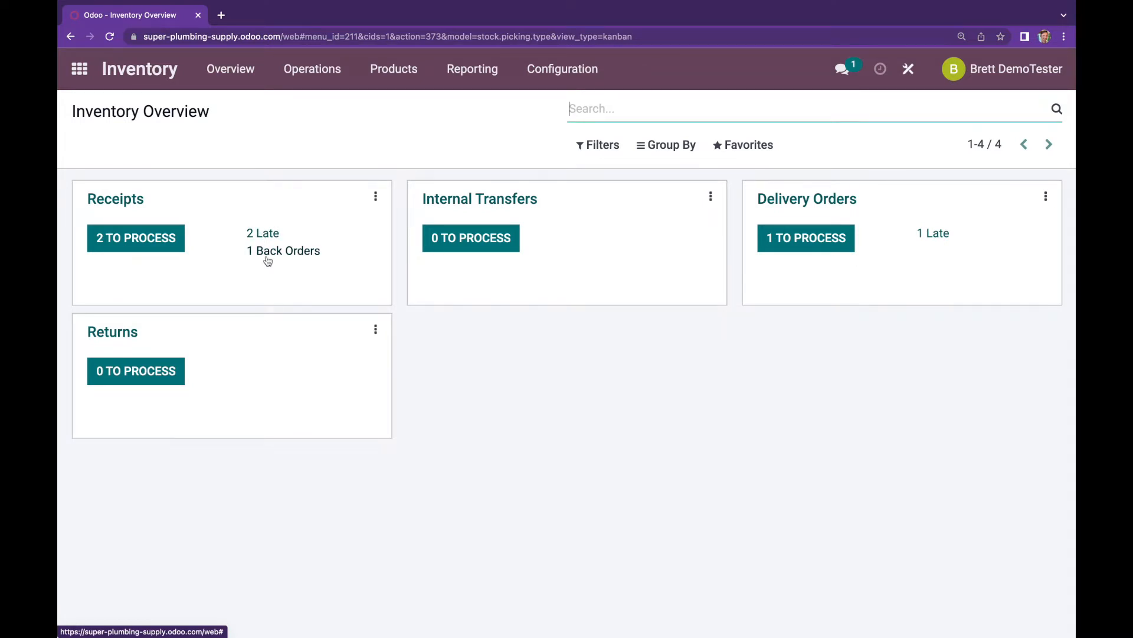
click(939, 234)
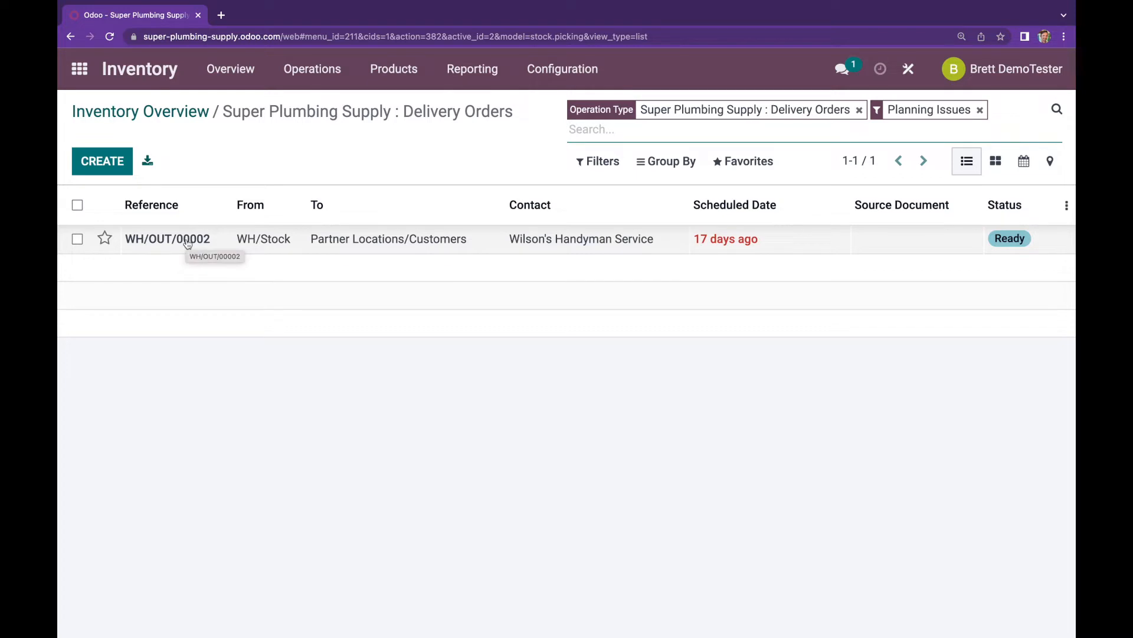
click(167, 239)
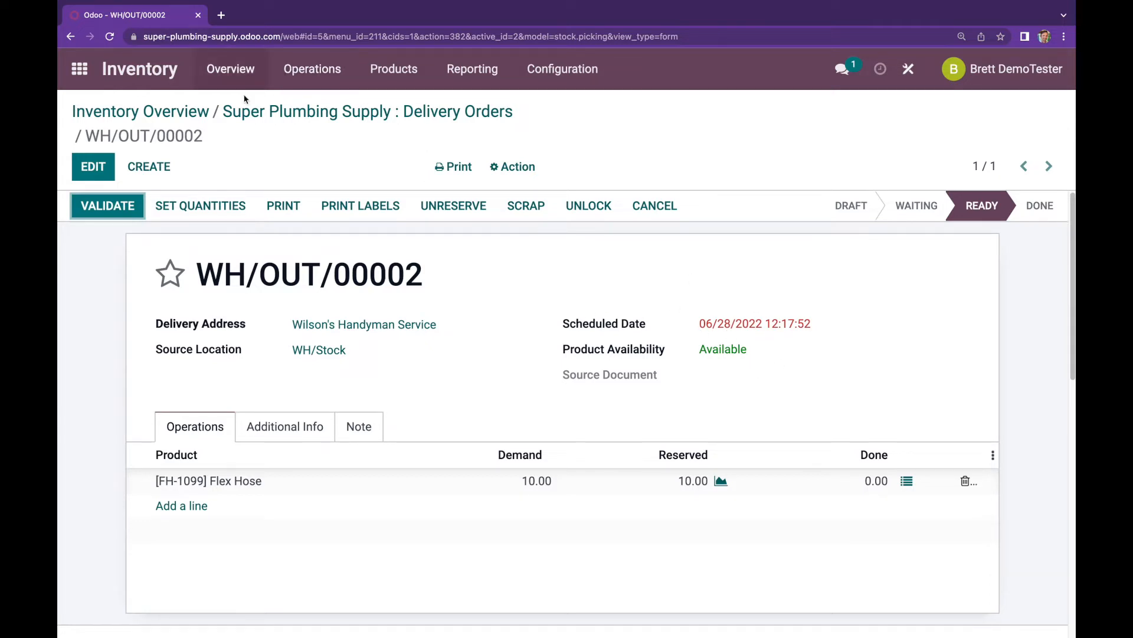
Reschedule the late delivery order to July 13, 2022 in the calendar view, and return to the Inventory Overview
click(298, 112)
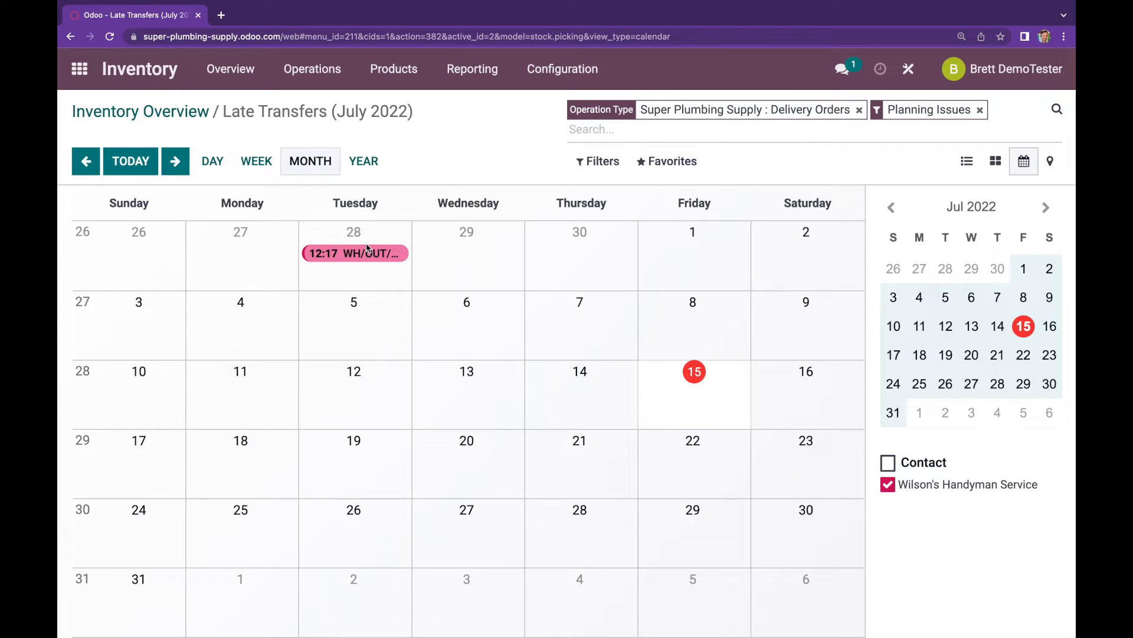
drag(366, 248, 472, 400)
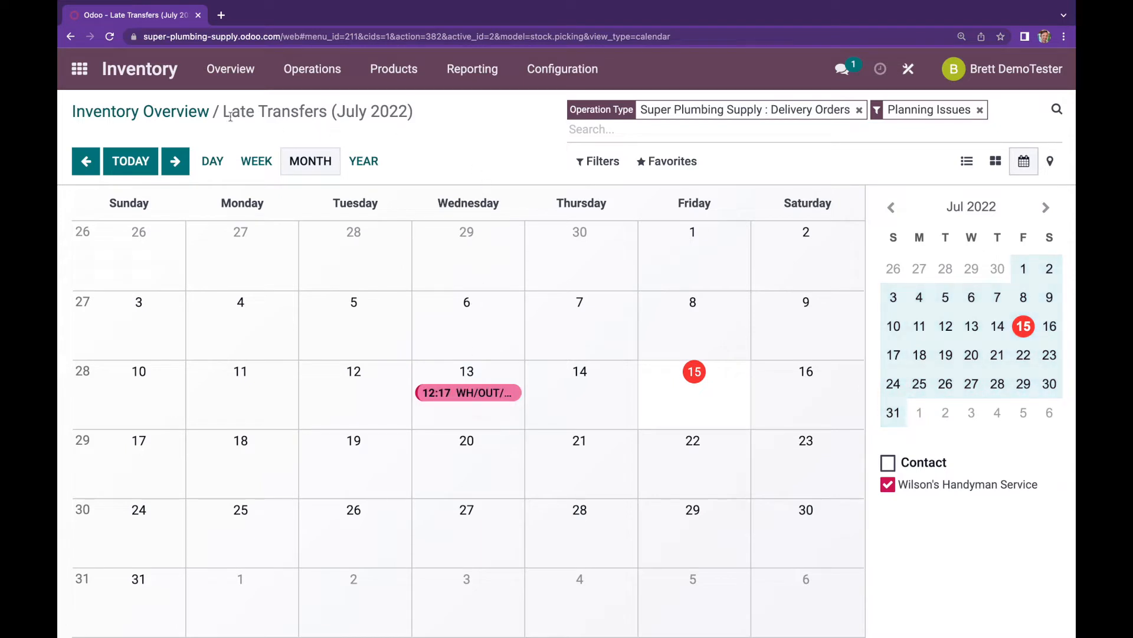
click(140, 111)
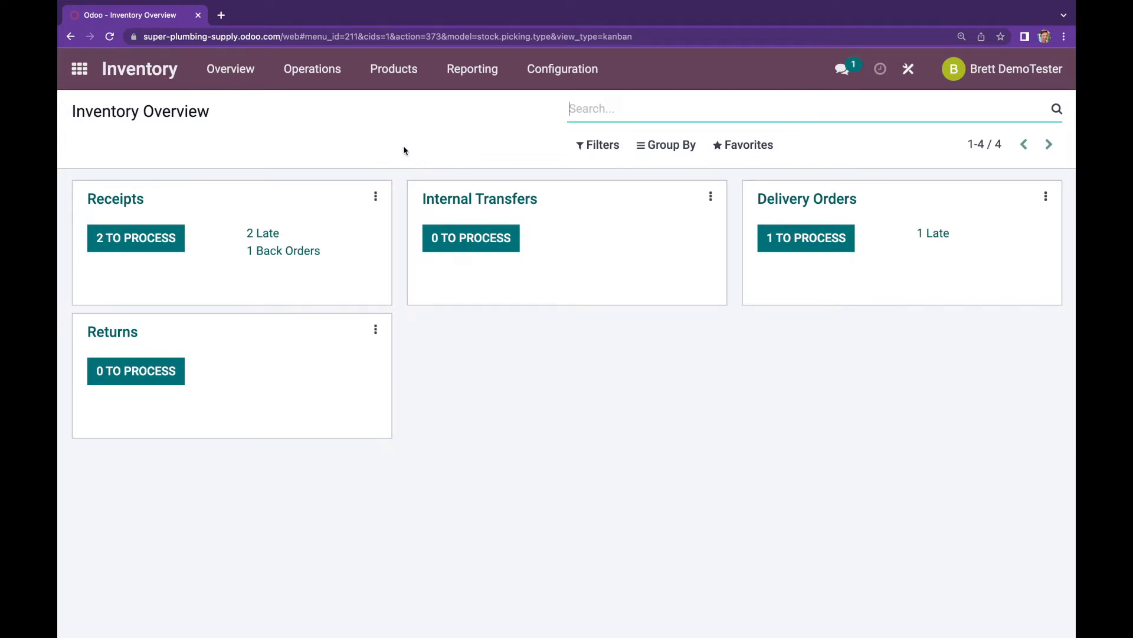
Show the inventory products as a list and expand the Basic Parts and Flex Parts categories
key(super+minus)
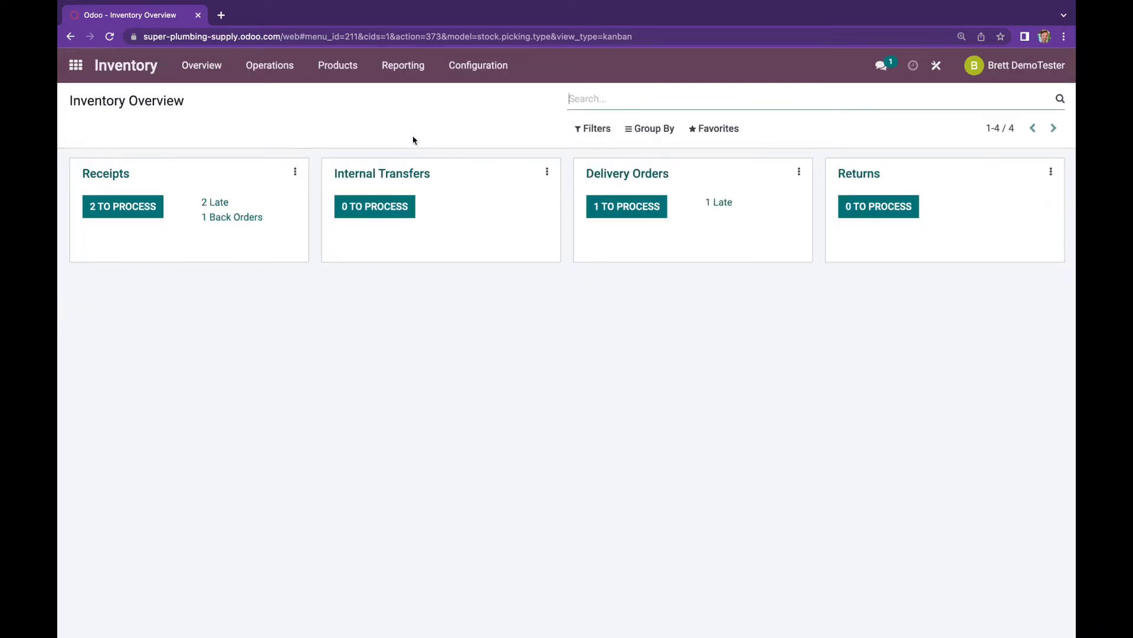
click(347, 78)
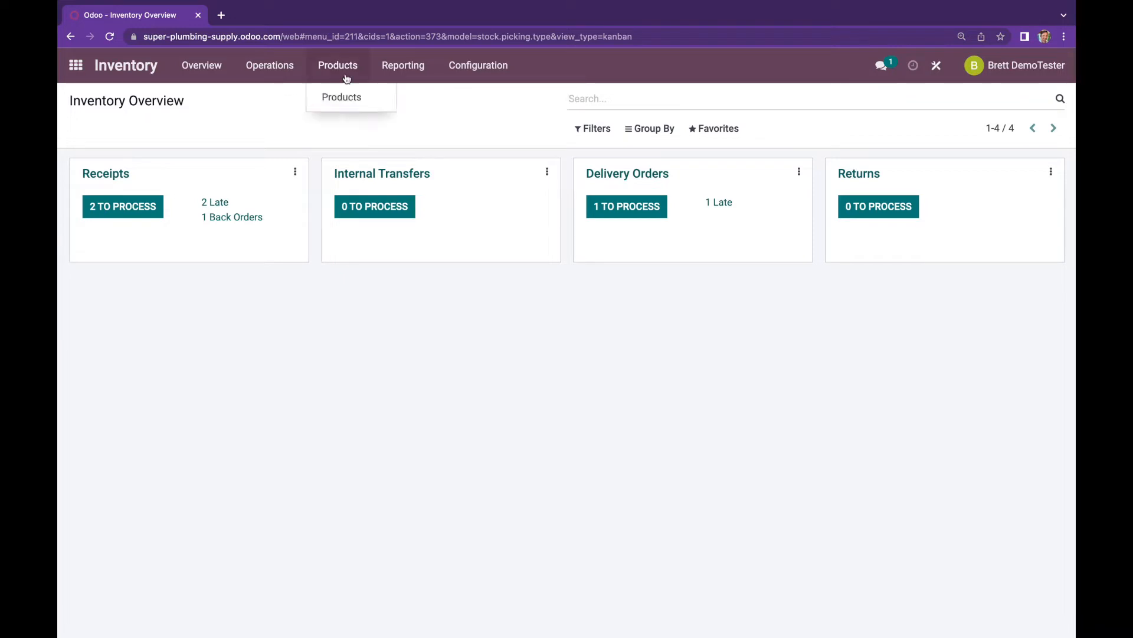
click(362, 103)
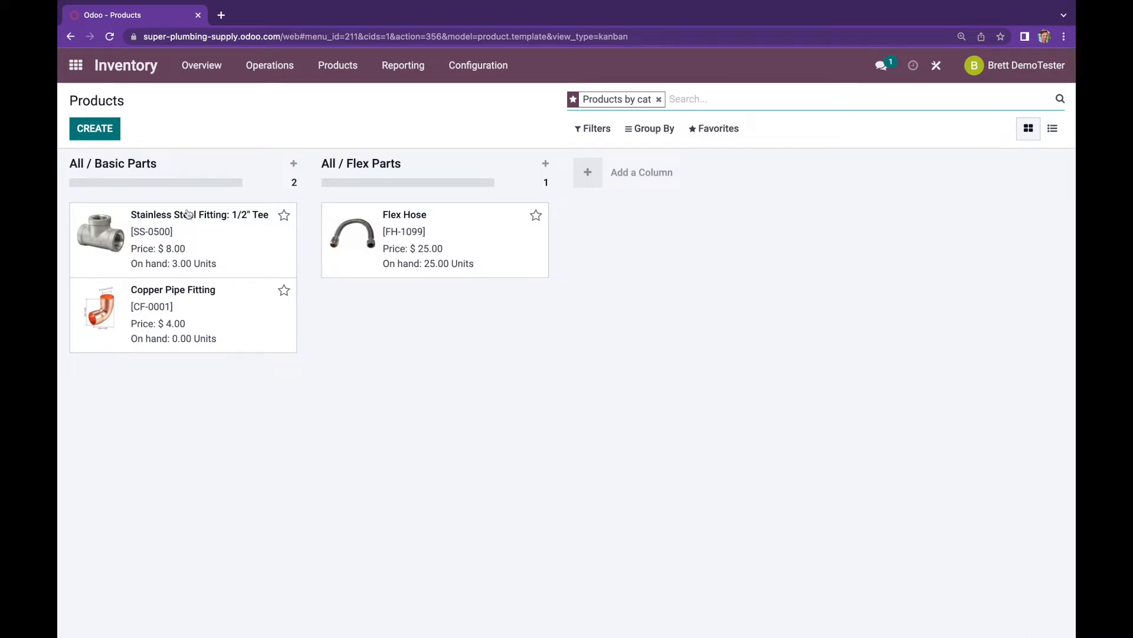
click(1053, 130)
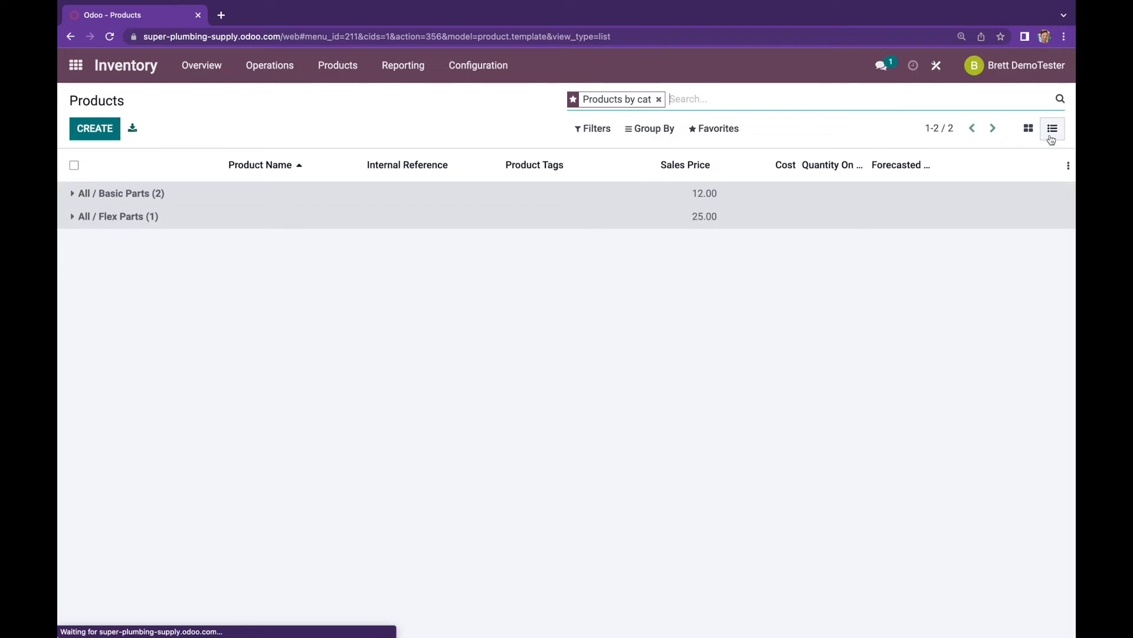
click(136, 193)
click(112, 266)
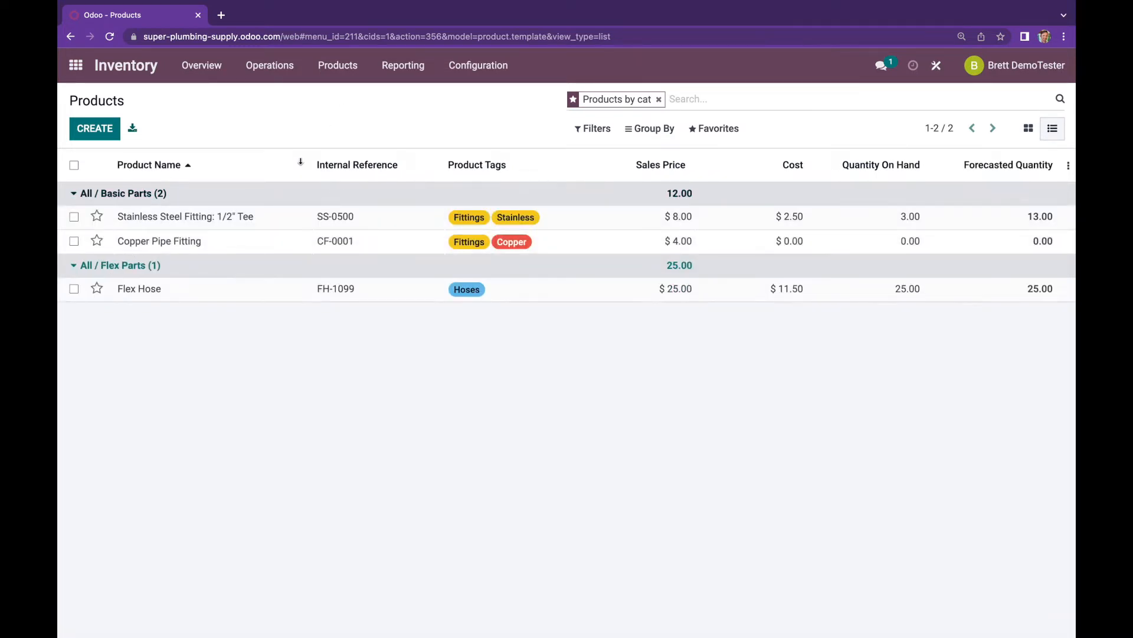
Toggle the product list's sorting by product name and look over the available product filters
click(161, 167)
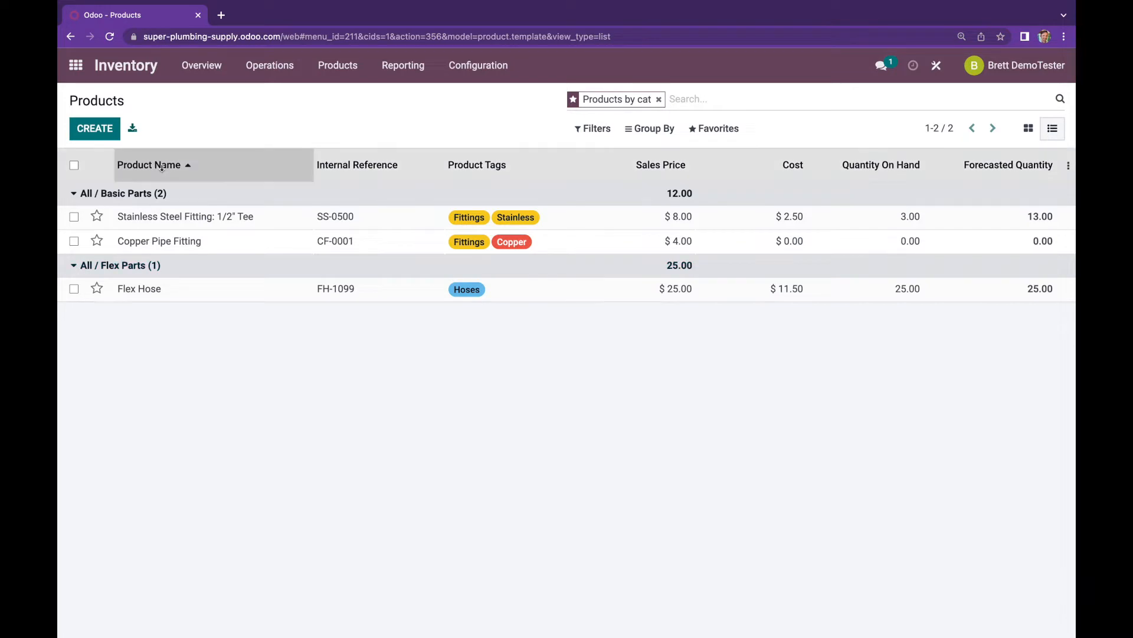
click(164, 166)
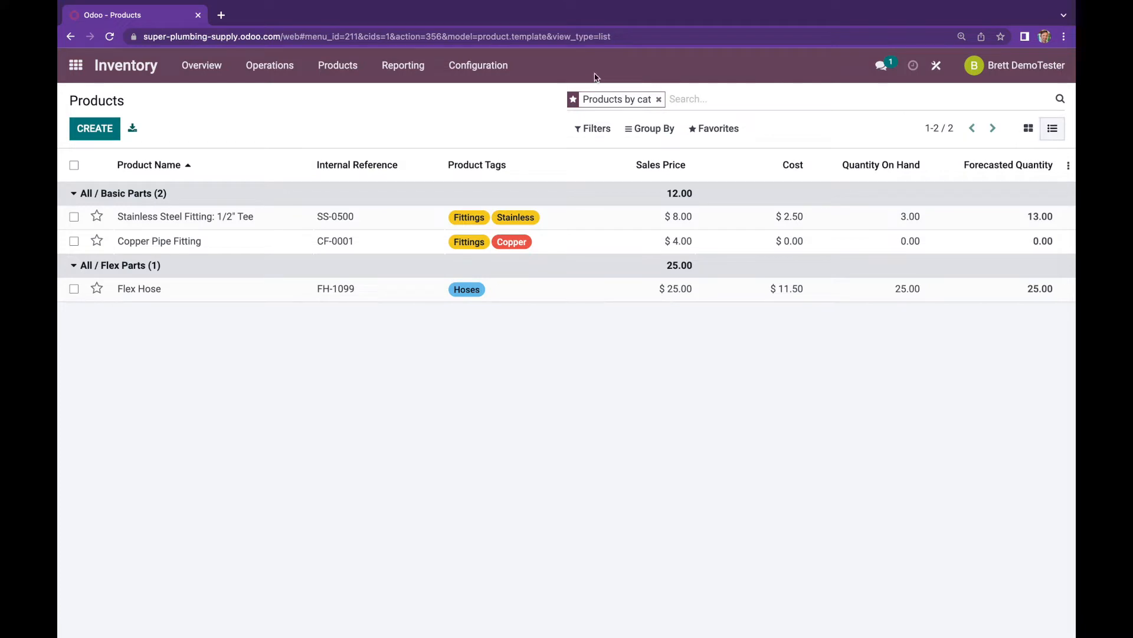
click(591, 130)
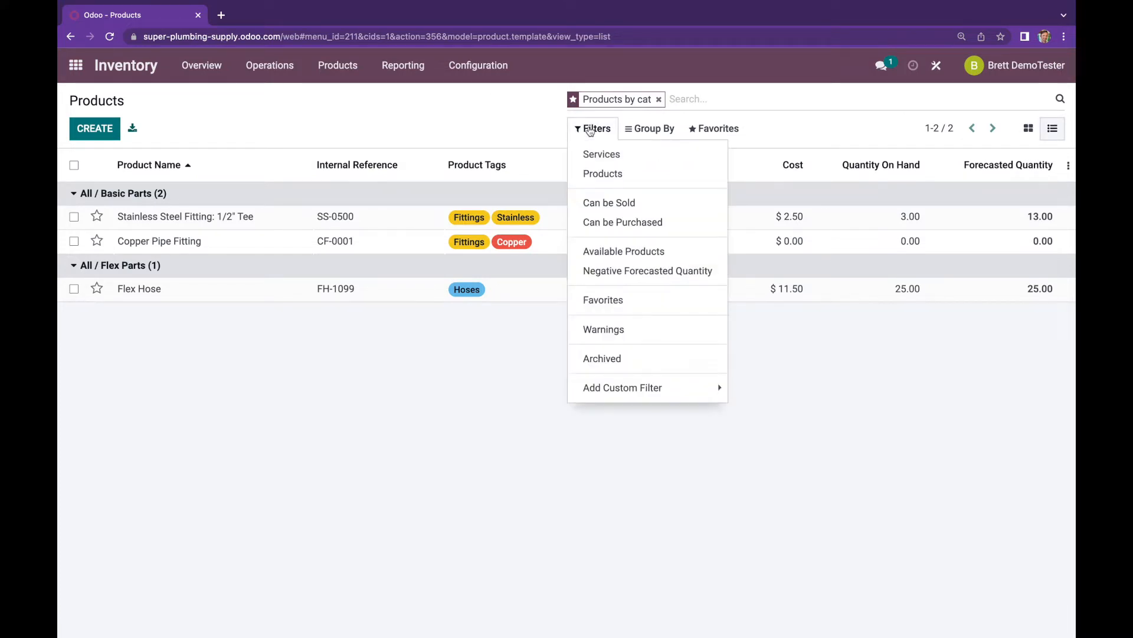
click(532, 135)
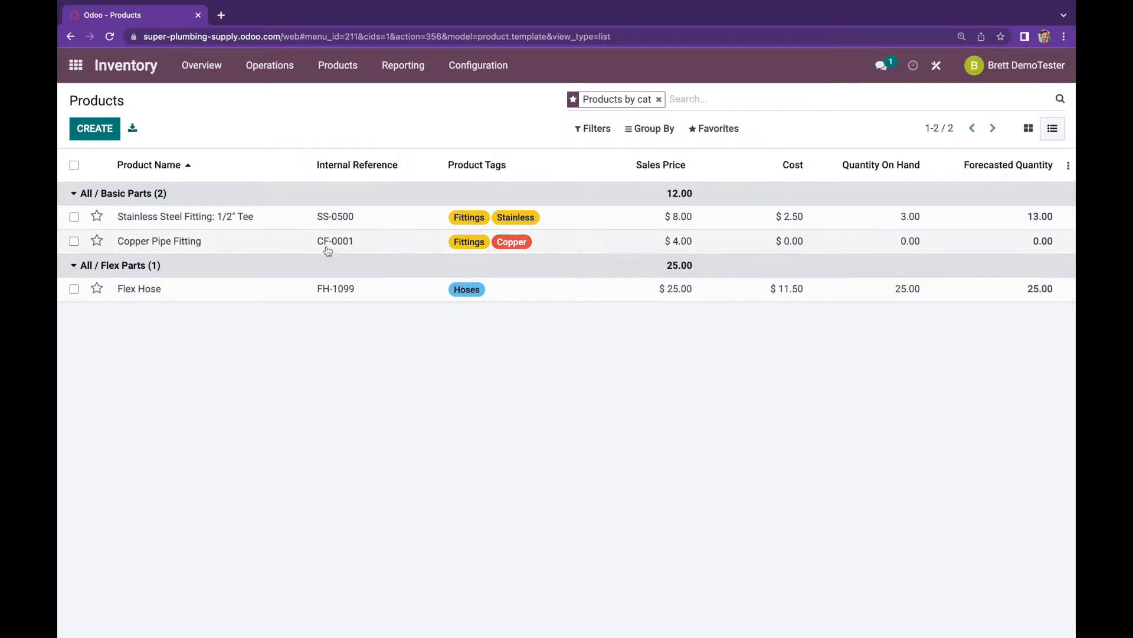
Search the products for "flex" and clear that search term
click(704, 100)
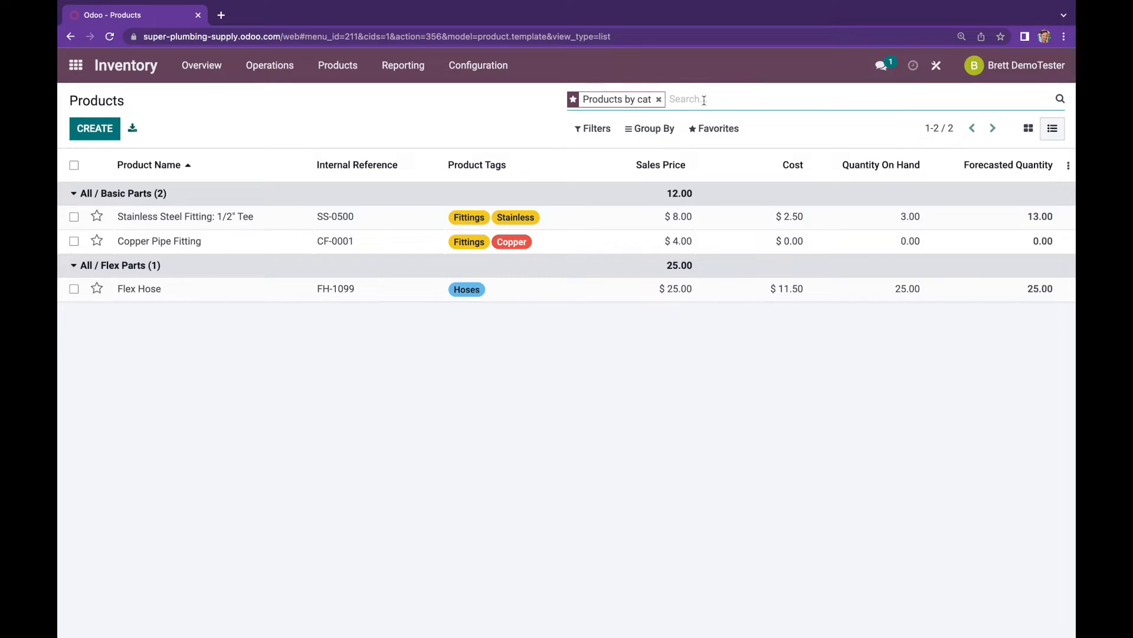
text(flex)
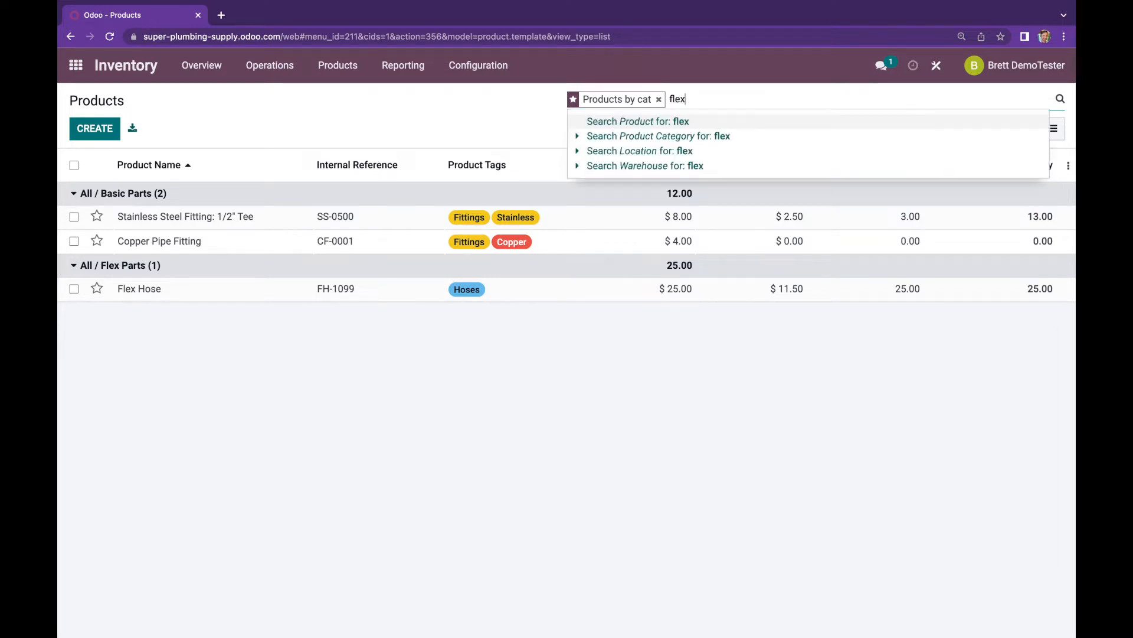
key(Return)
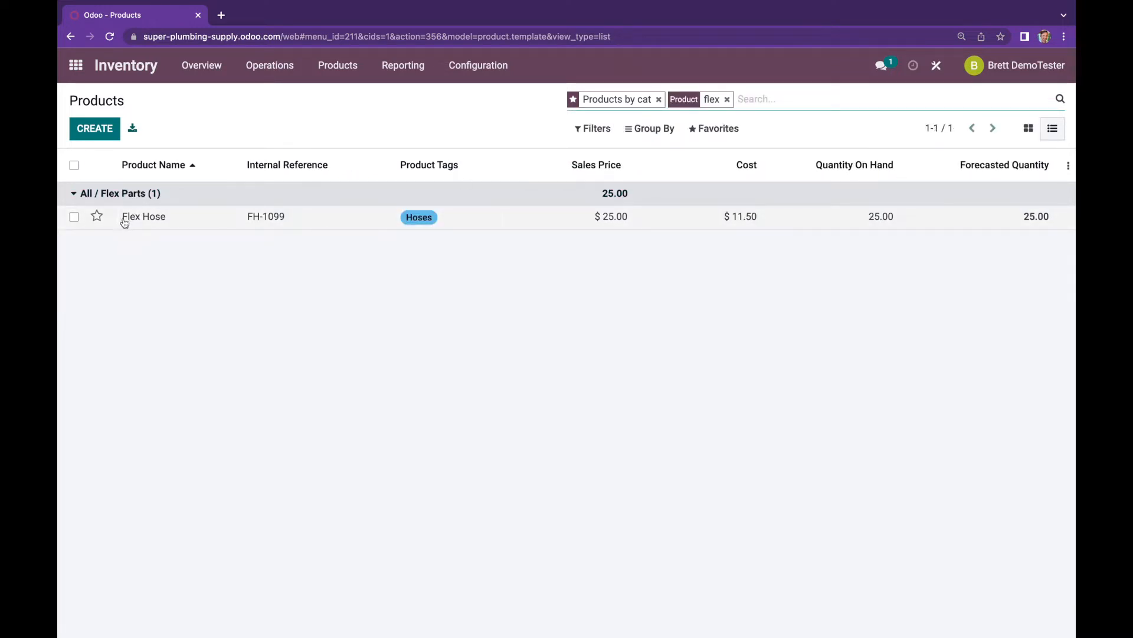
click(727, 99)
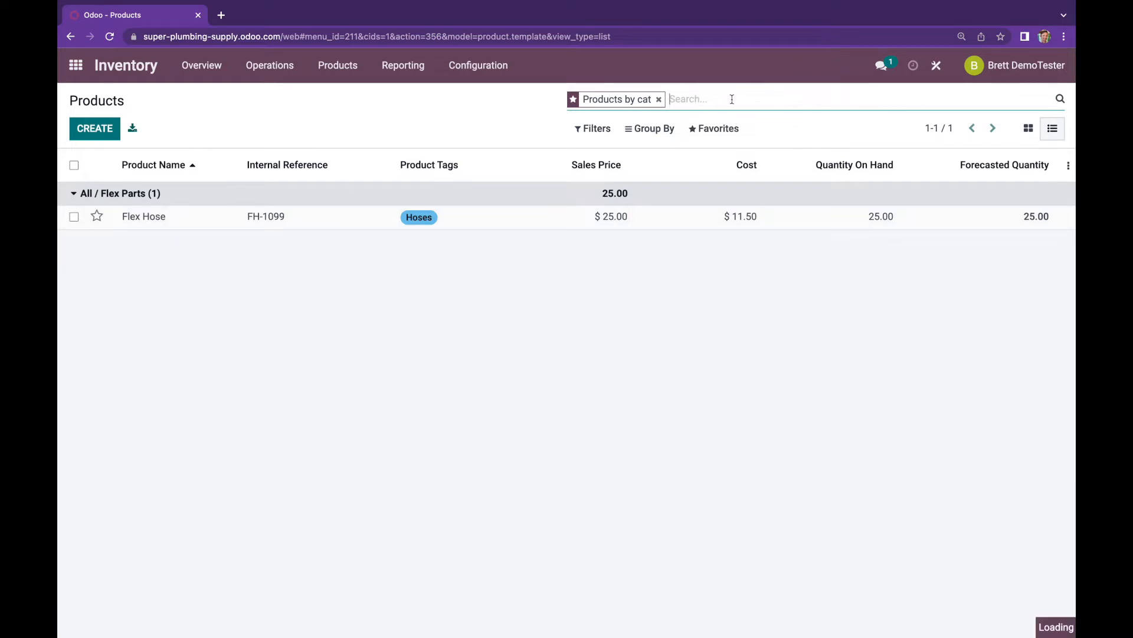
Filter the products with a custom condition of Cost greater than 2 and expand the Basic Parts category
click(605, 131)
click(653, 389)
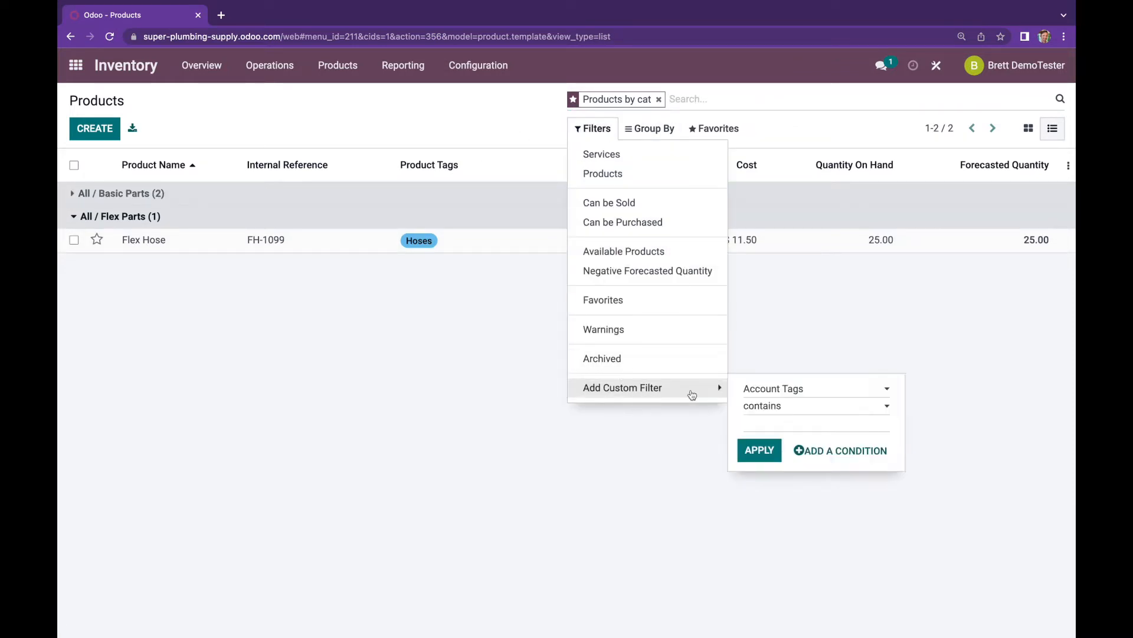
click(785, 390)
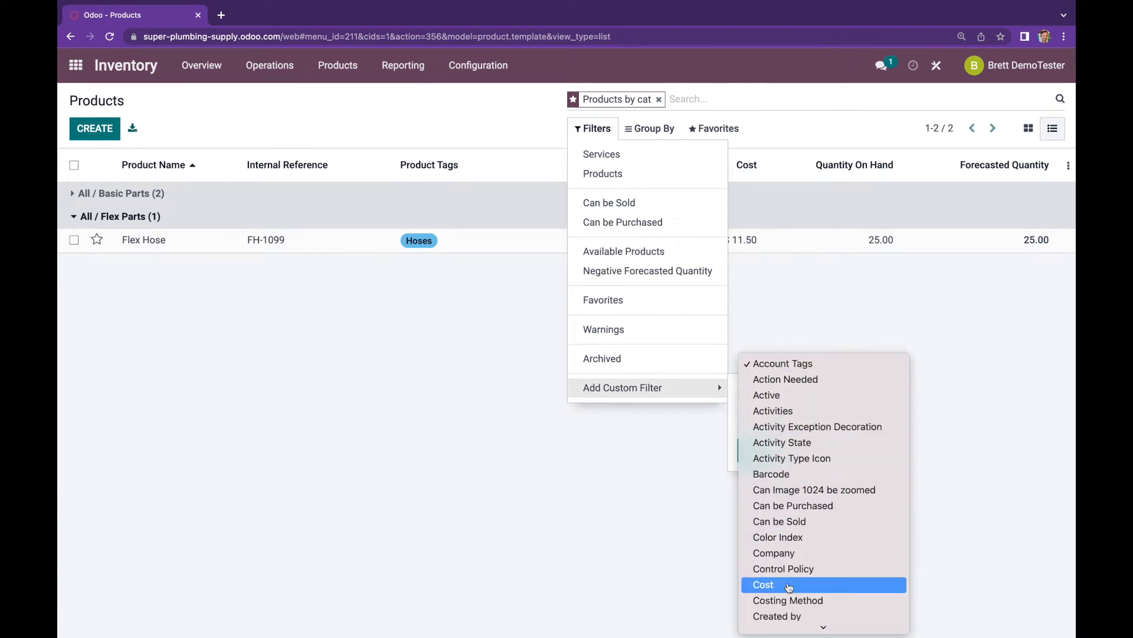
click(787, 582)
click(791, 406)
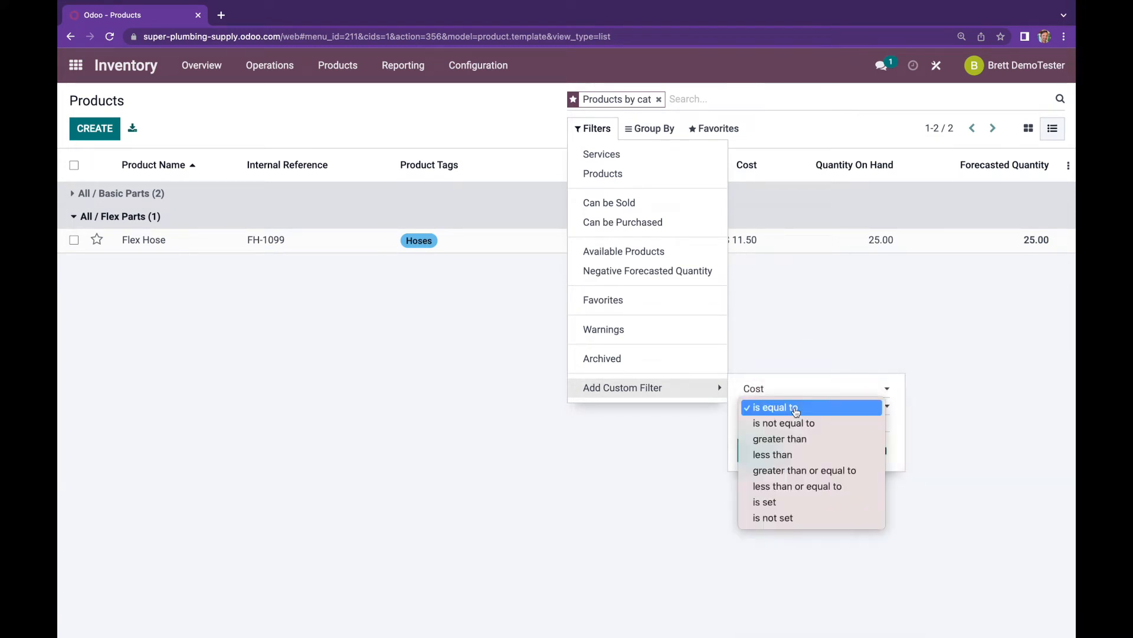
click(773, 440)
drag(760, 423, 739, 424)
text(2)
click(753, 449)
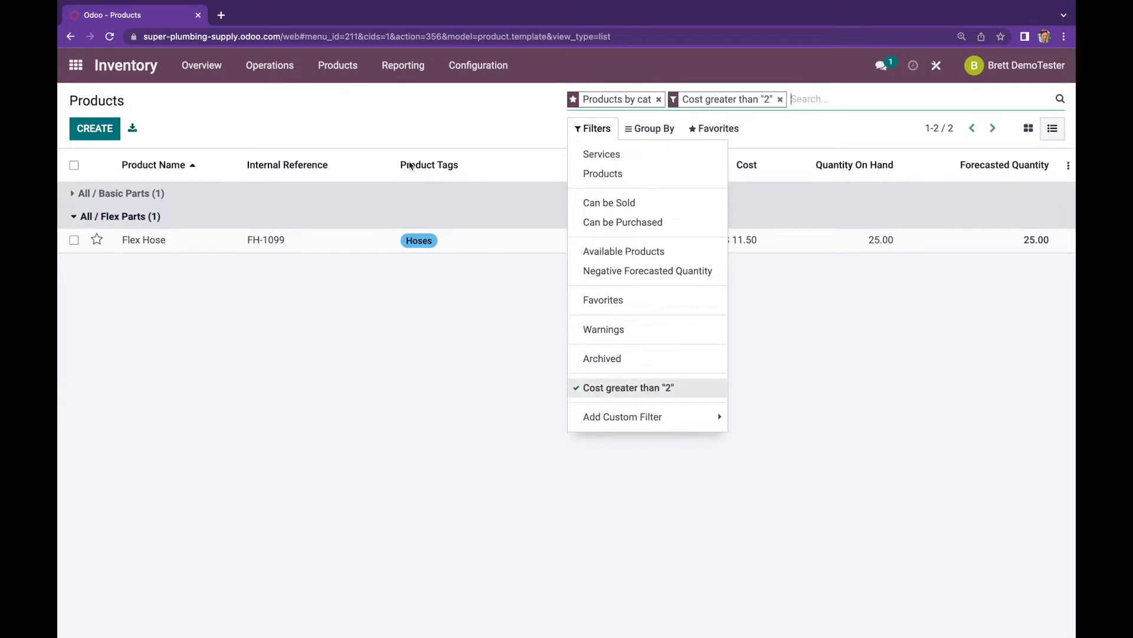
click(162, 195)
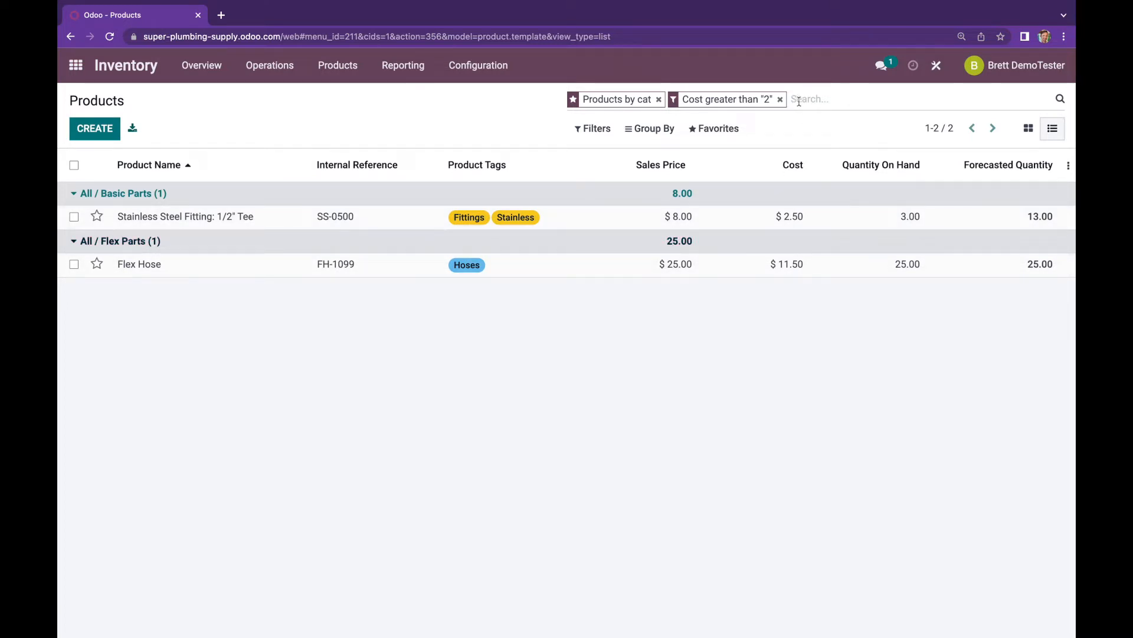
Remove the Cost filter and the saved Products by cat filter from the product search
click(780, 99)
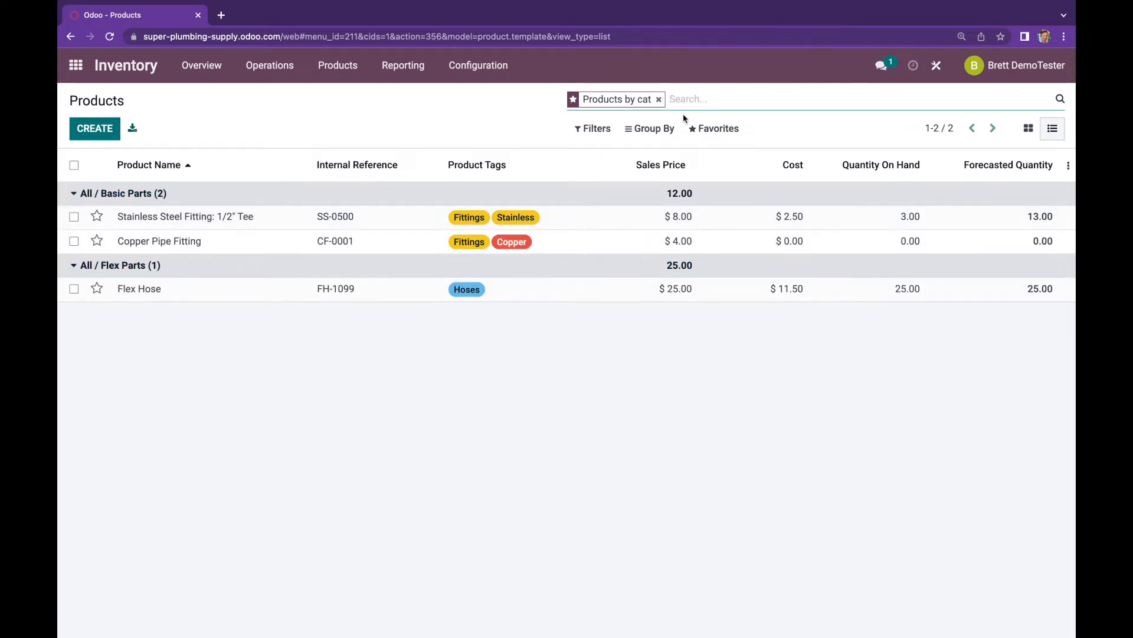
click(663, 131)
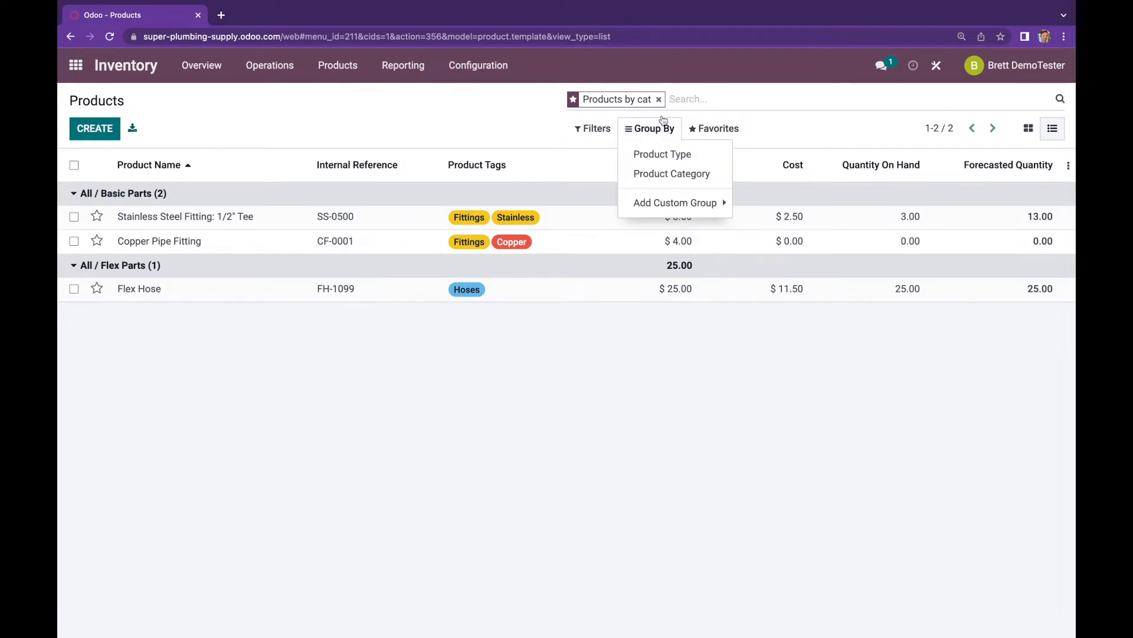
click(659, 99)
Group the products by Product Category and expand the Basic Parts and Flex Parts groups
click(661, 132)
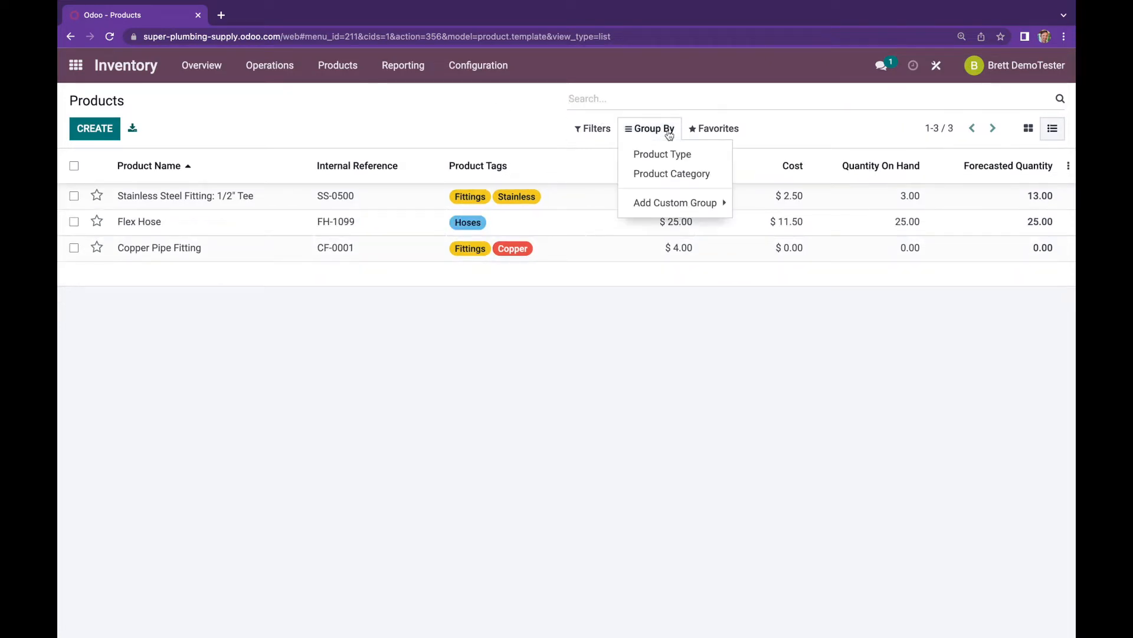
click(717, 203)
click(779, 208)
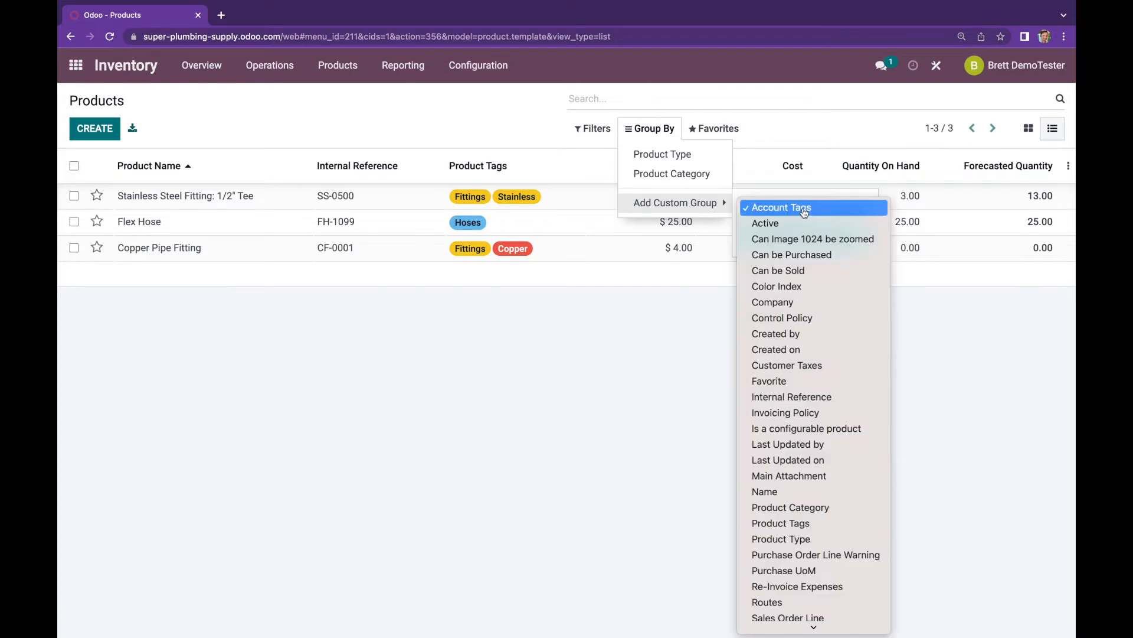
click(683, 187)
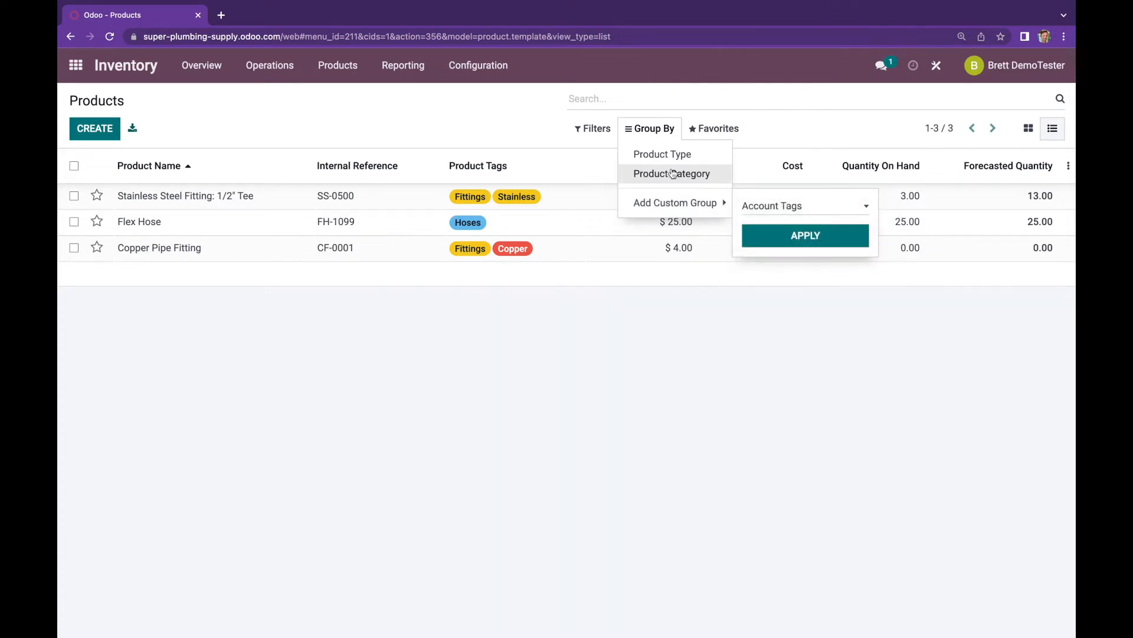
click(689, 173)
click(164, 171)
click(134, 193)
click(124, 265)
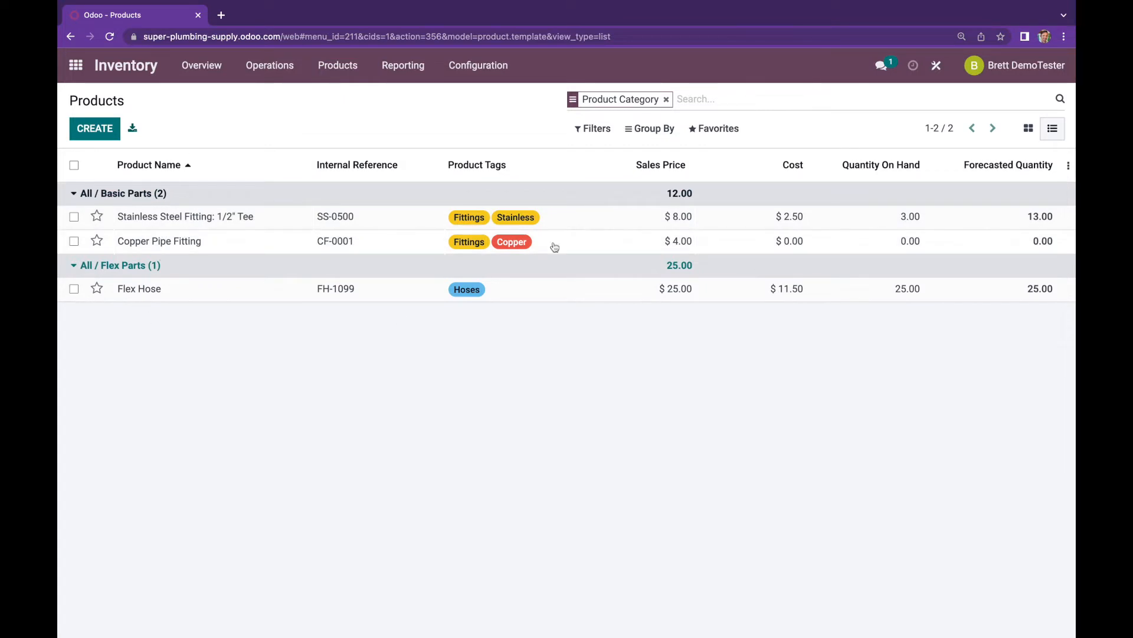
Look over the favorites and the options for saving the current product search
click(699, 130)
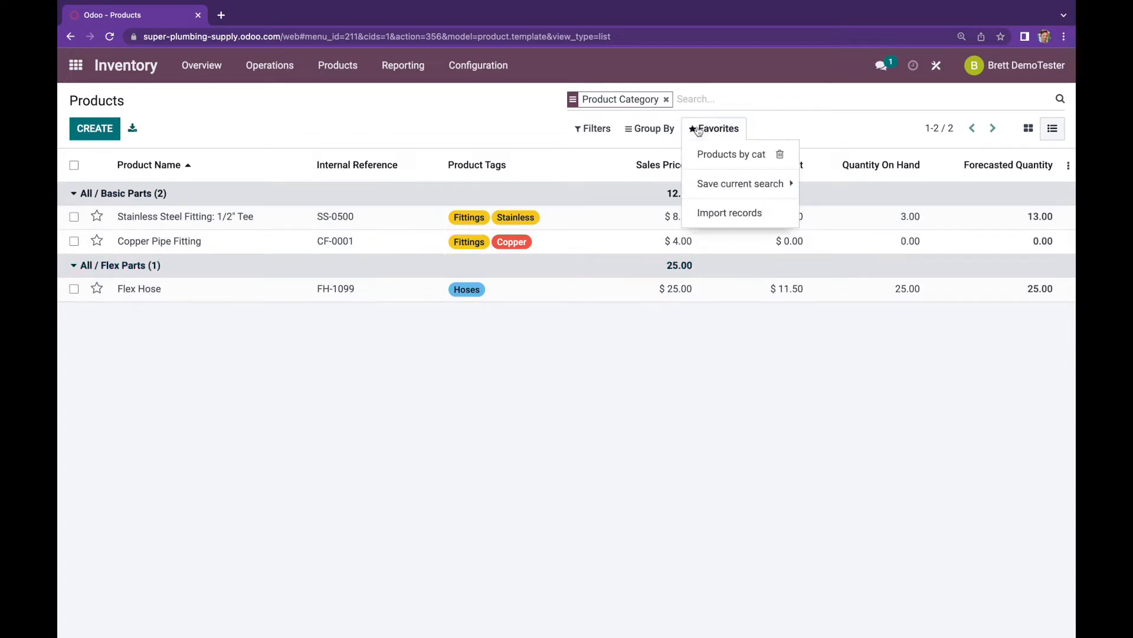
click(757, 193)
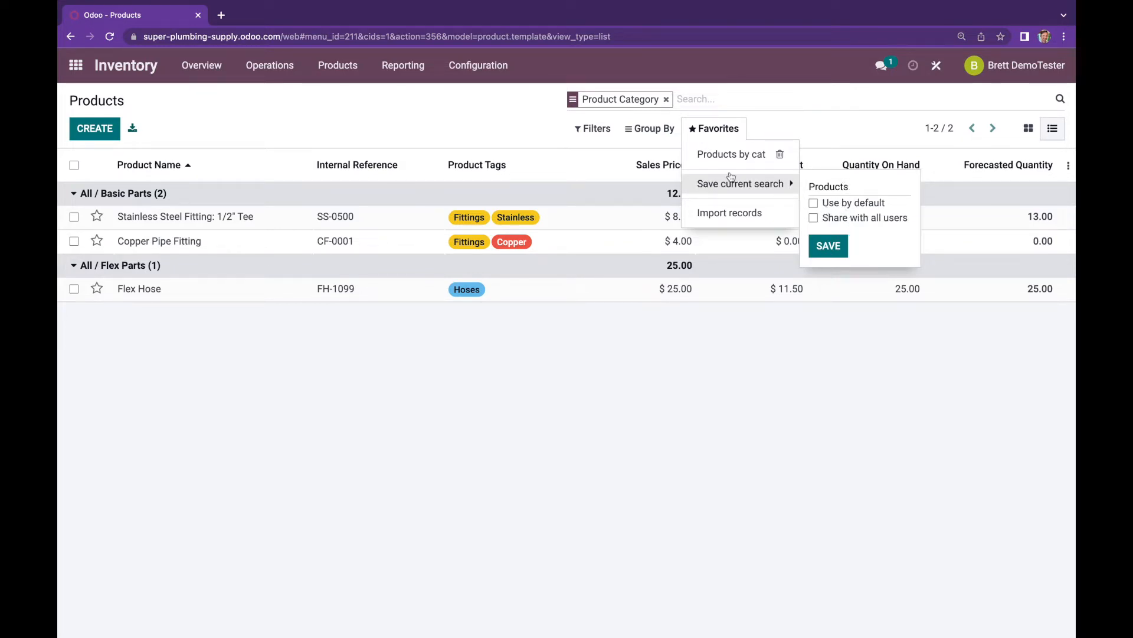
click(435, 119)
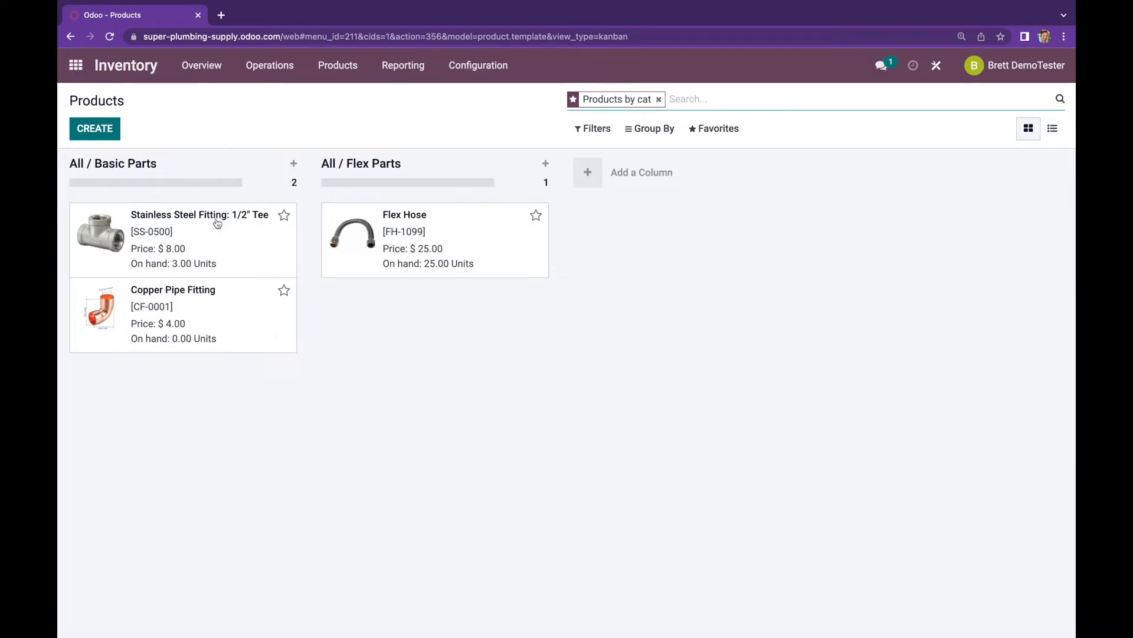
Open the Stainless Steel Fitting: 1/2" Tee product, view its Basic Parts category record, and return to the product
click(217, 223)
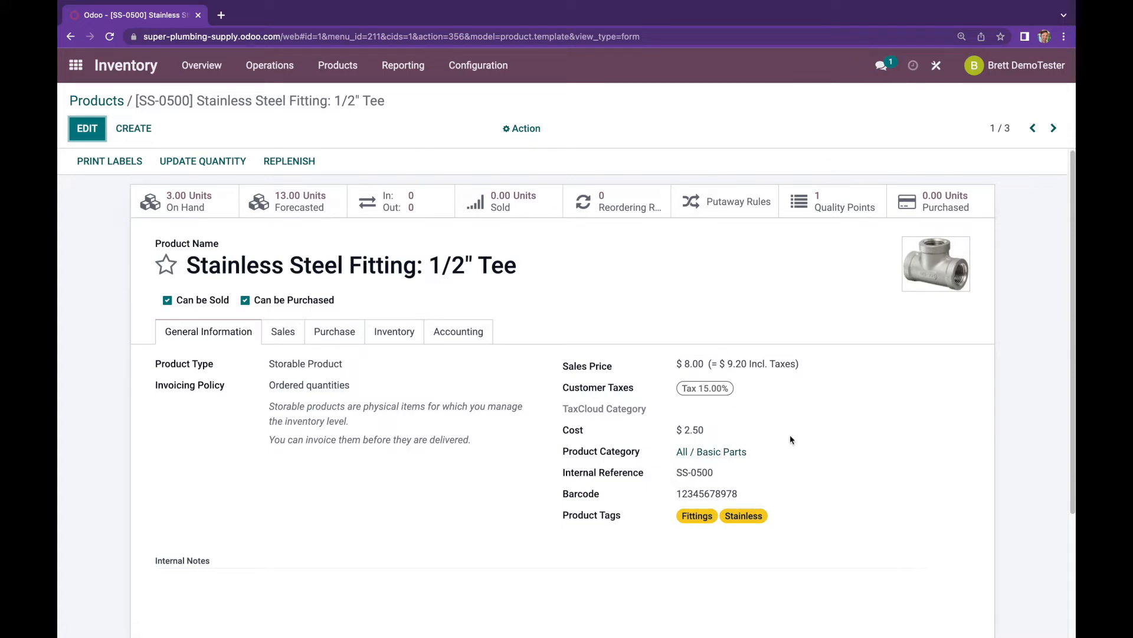
click(720, 454)
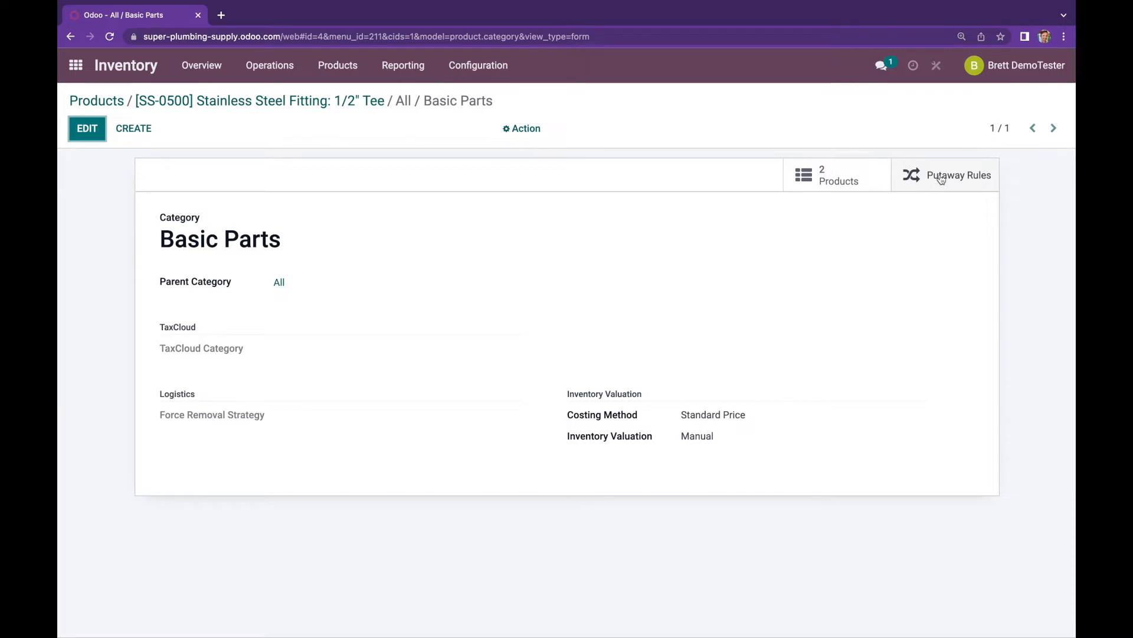
click(316, 101)
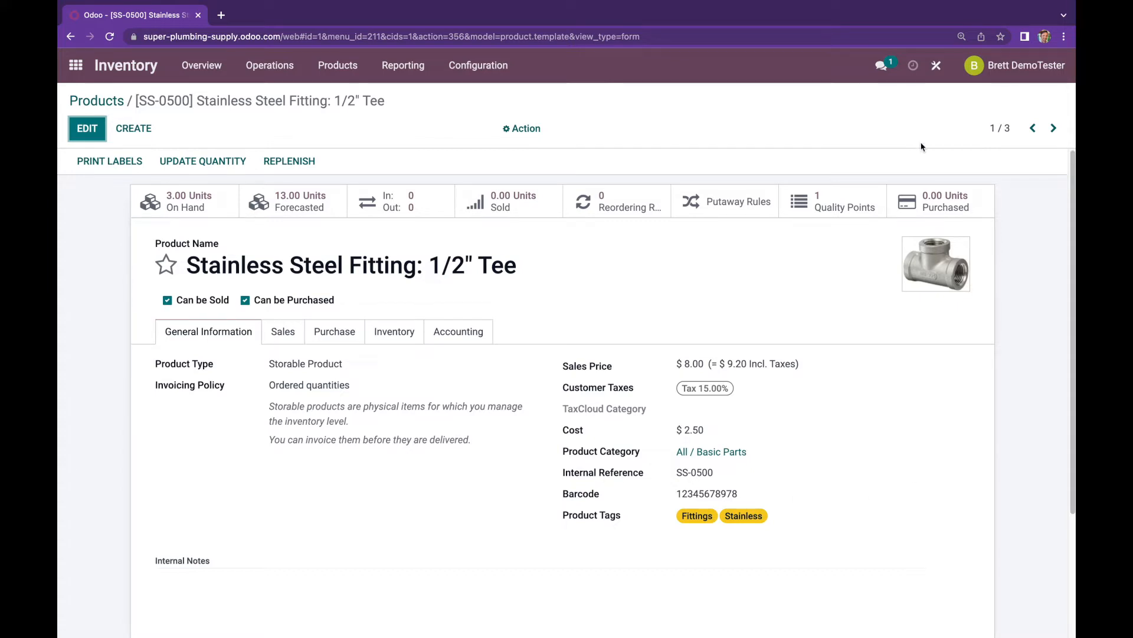
Use Studio to relabel the product form's Internal Reference field as "*Part Number", and close Studio
click(938, 66)
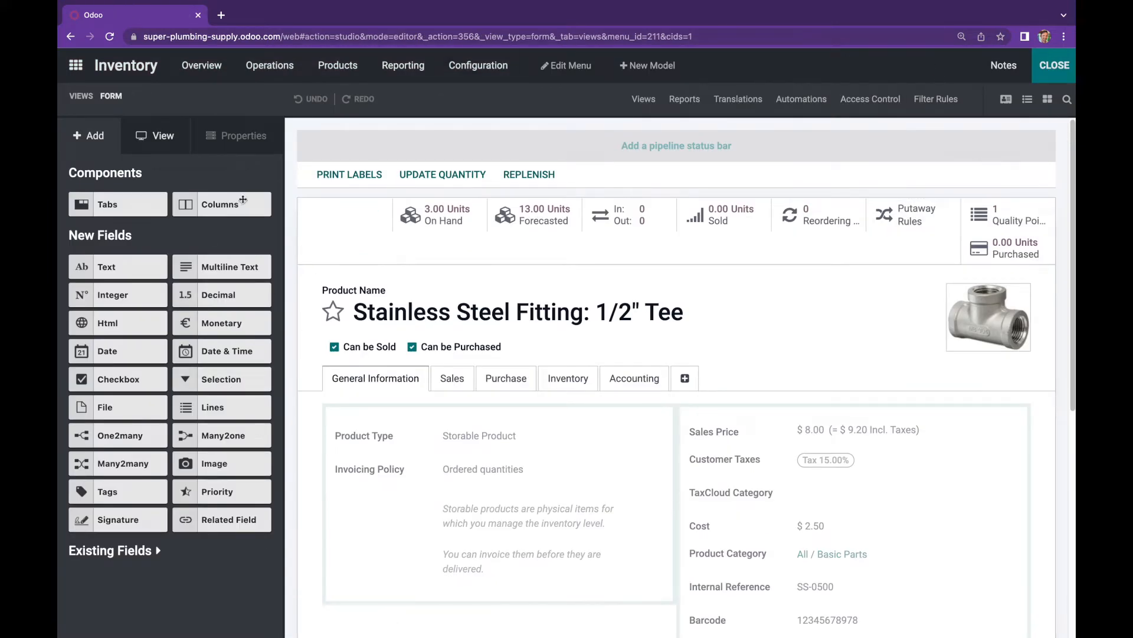
scroll(866, 337, down, 2)
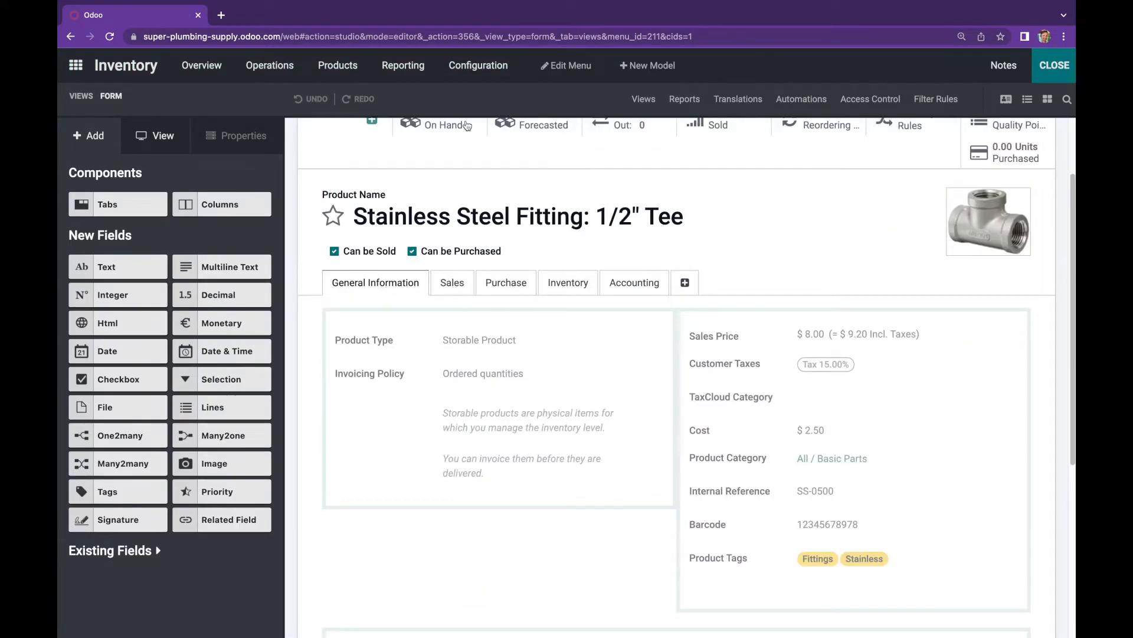
click(732, 491)
key(BackSpace)
text(*Part Number)
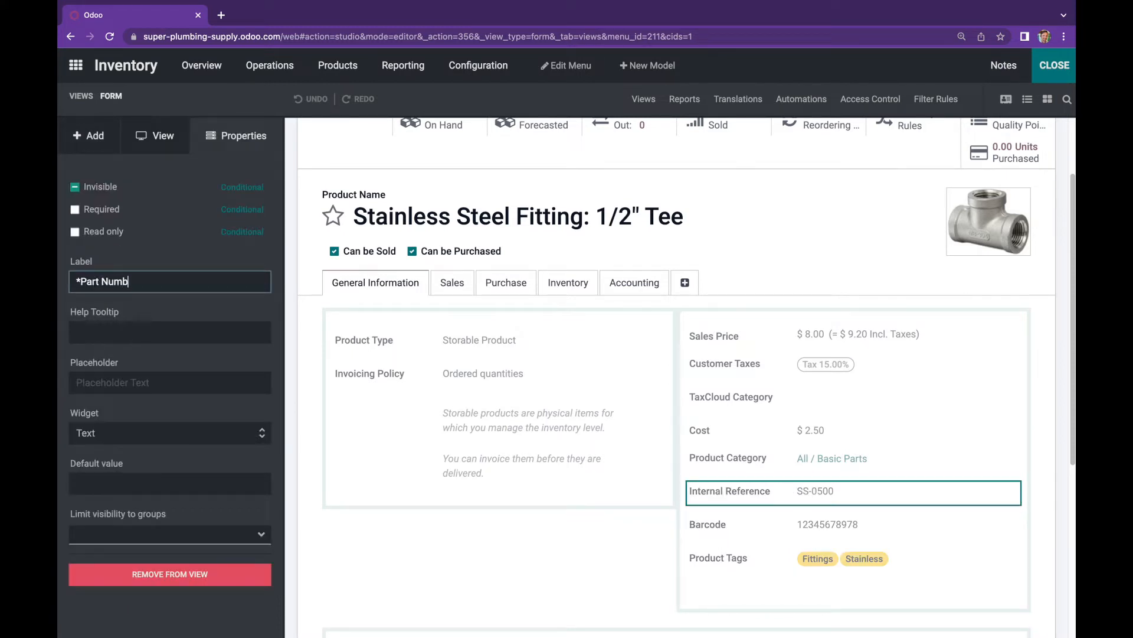
click(1066, 70)
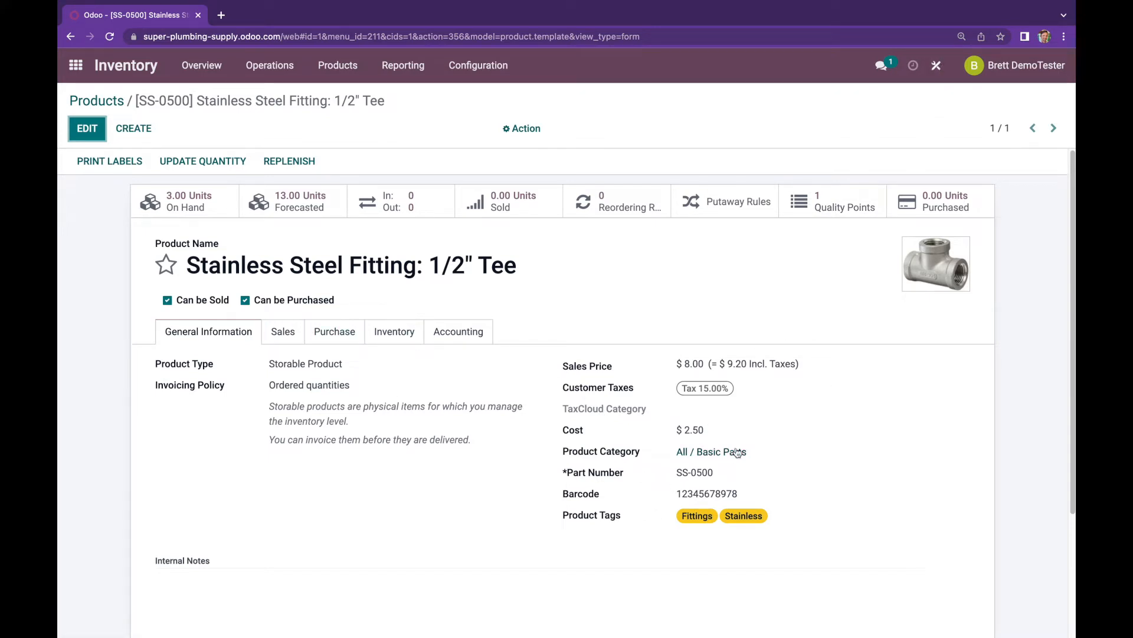
Reopen Studio on the product form and look over the new field types available
click(937, 67)
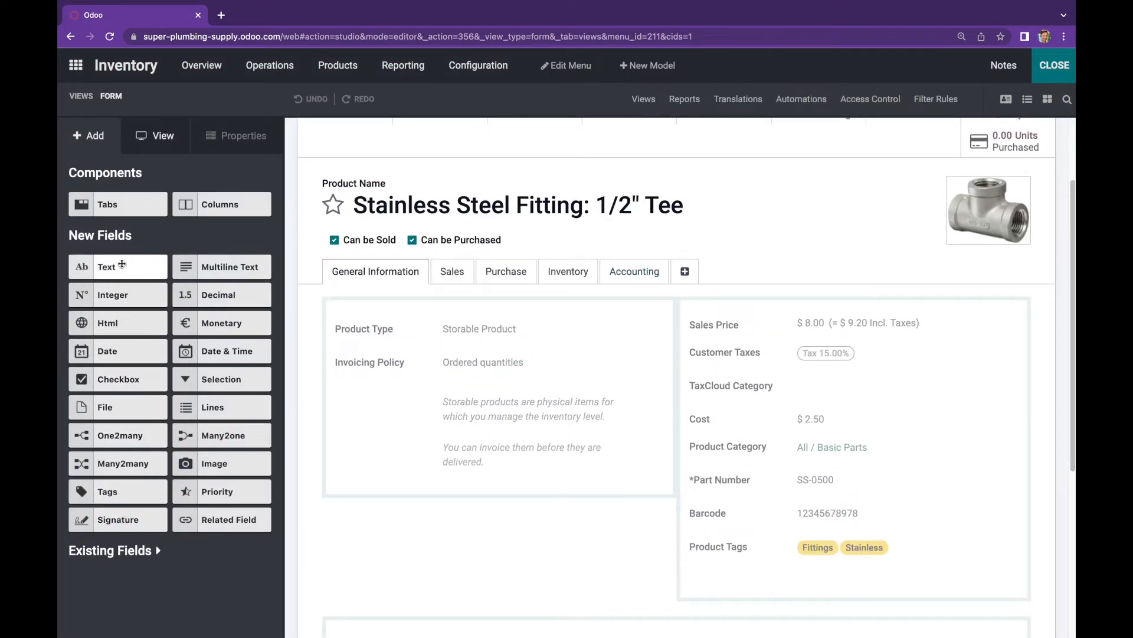
mouse_move(137, 295)
mouse_down()
mouse_move(544, 384)
mouse_move(754, 445)
mouse_move(139, 296)
mouse_up()
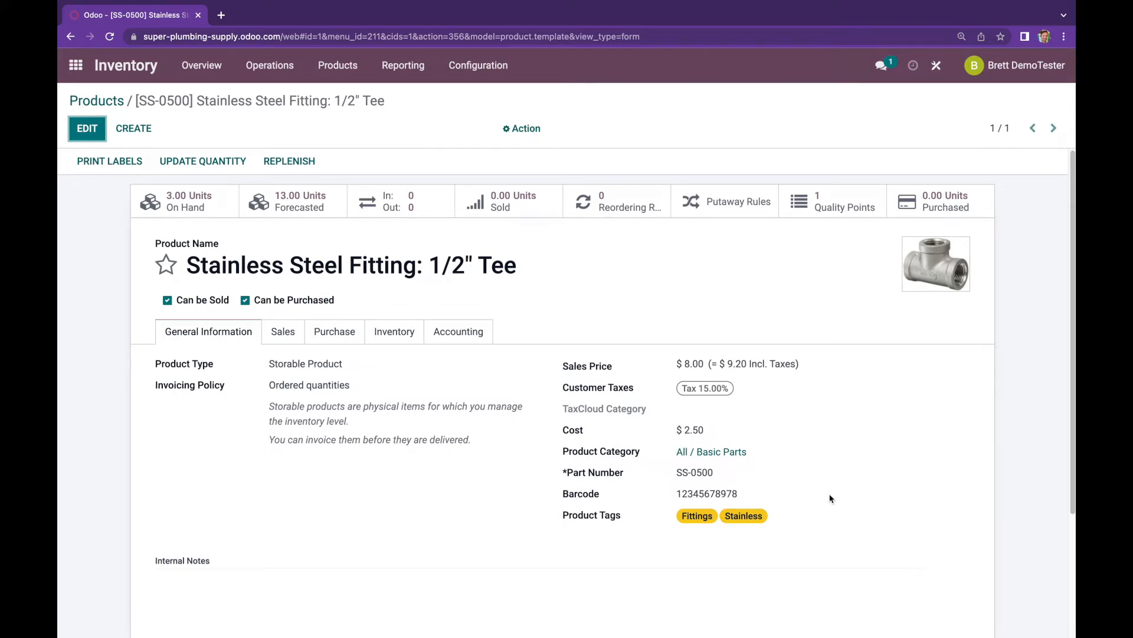
Generate 12 labels for the fitting in the 2 x 7 with price format, review the PDF, and return to the product
click(104, 161)
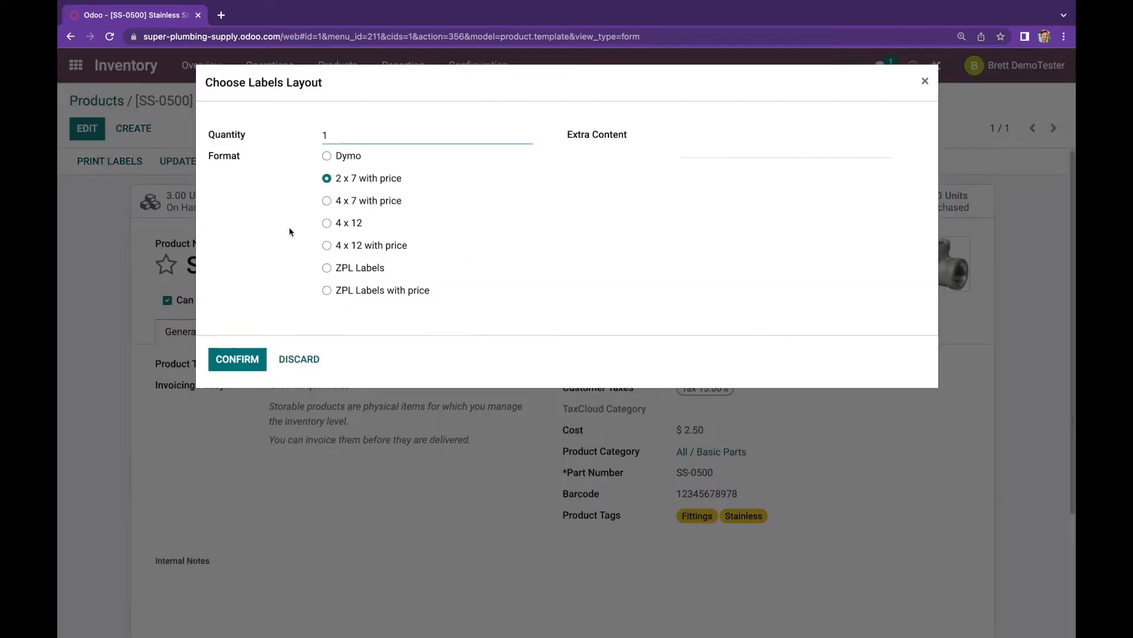
text(12)
click(242, 366)
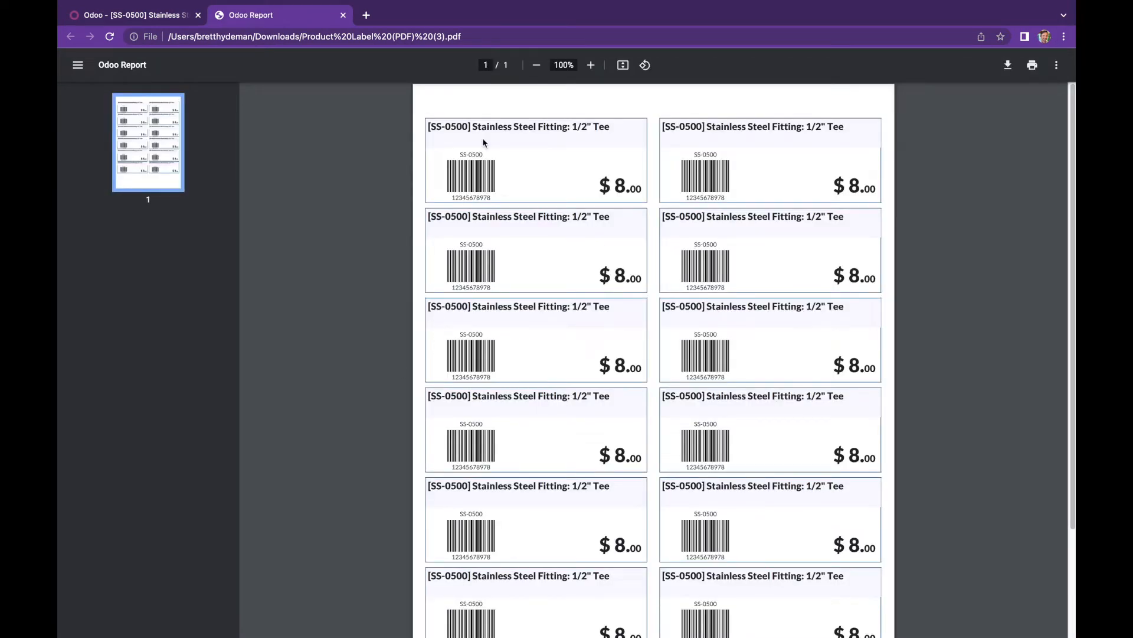
scroll(724, 431, down, 1)
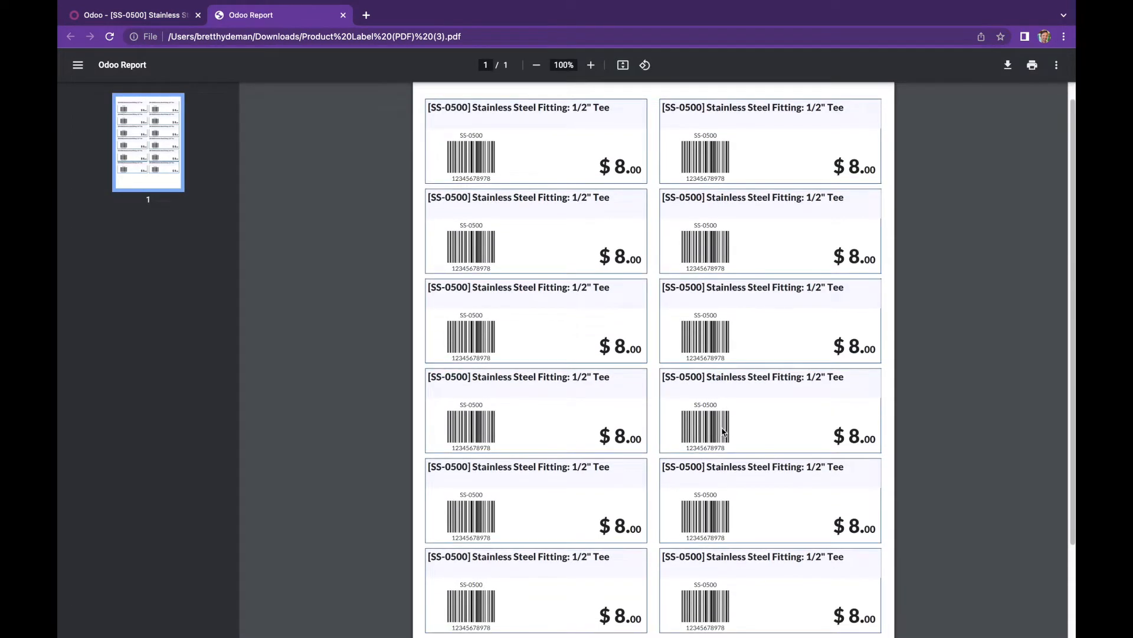
key(ctrl+shift+Tab)
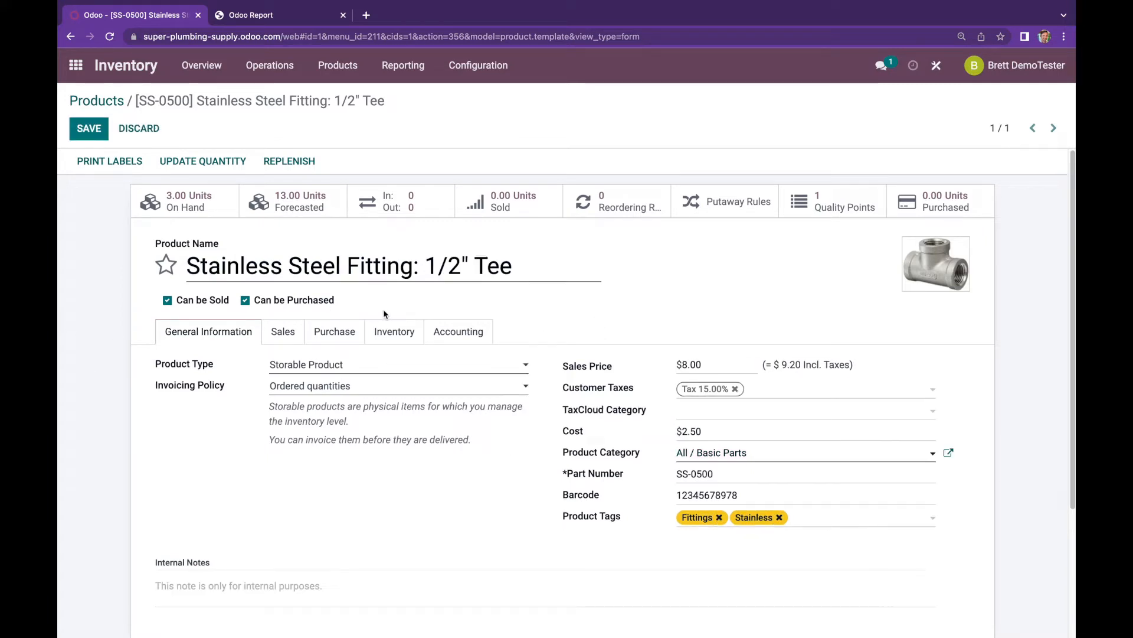
Add a purchase pricelist line for Pipe Vendor with quantity 10 and price 2.30 to the fitting
click(339, 336)
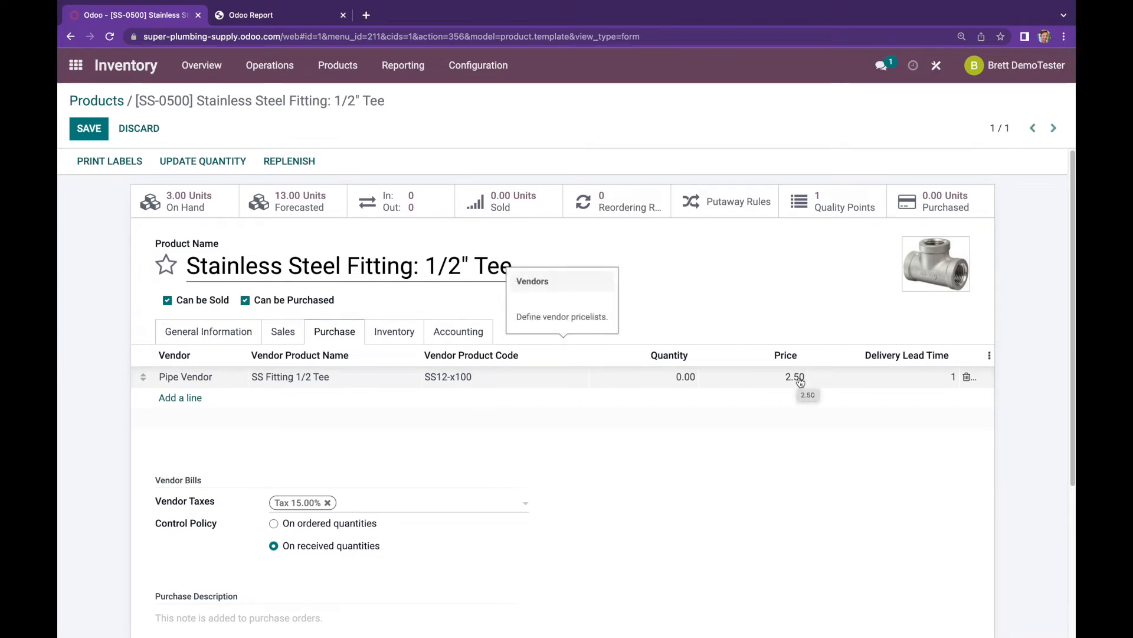
click(186, 397)
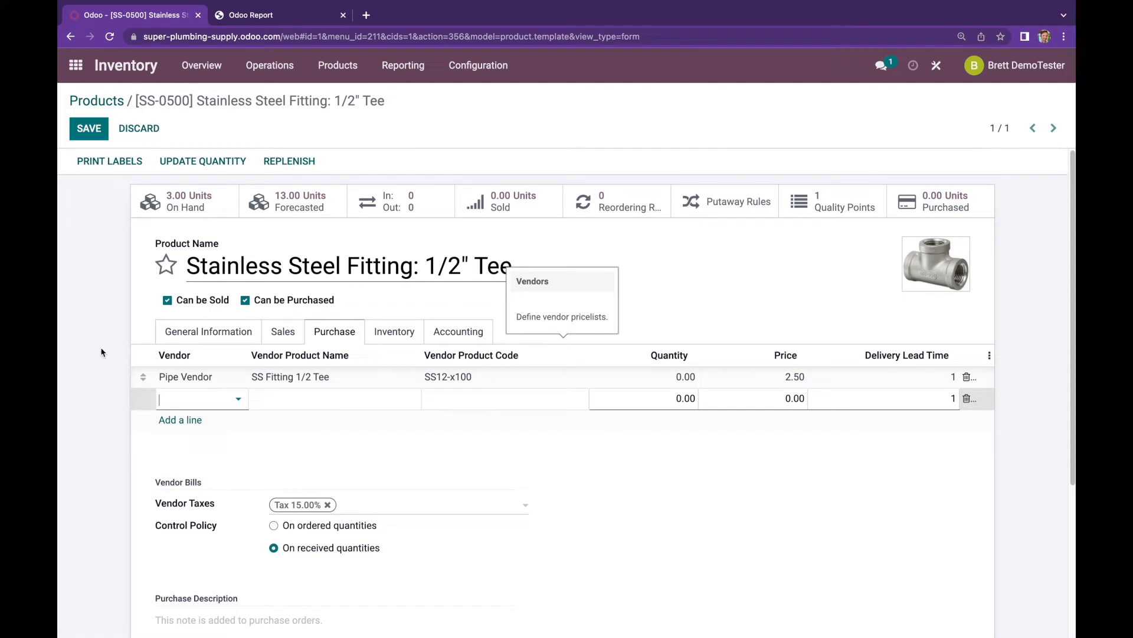
text(Vendo)
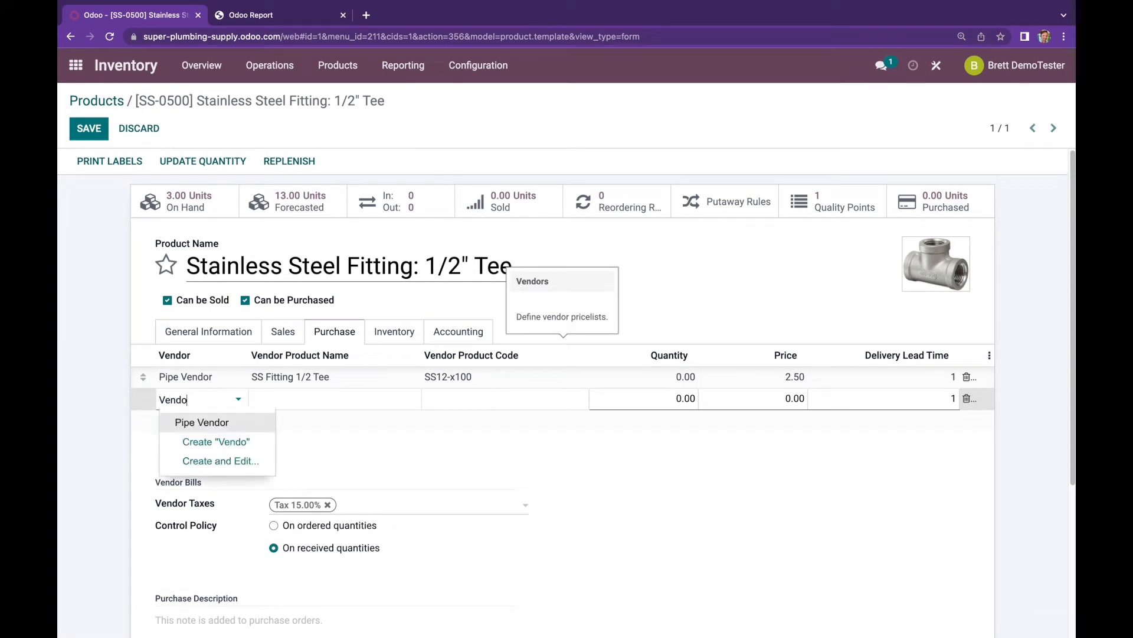
key(BackSpace)
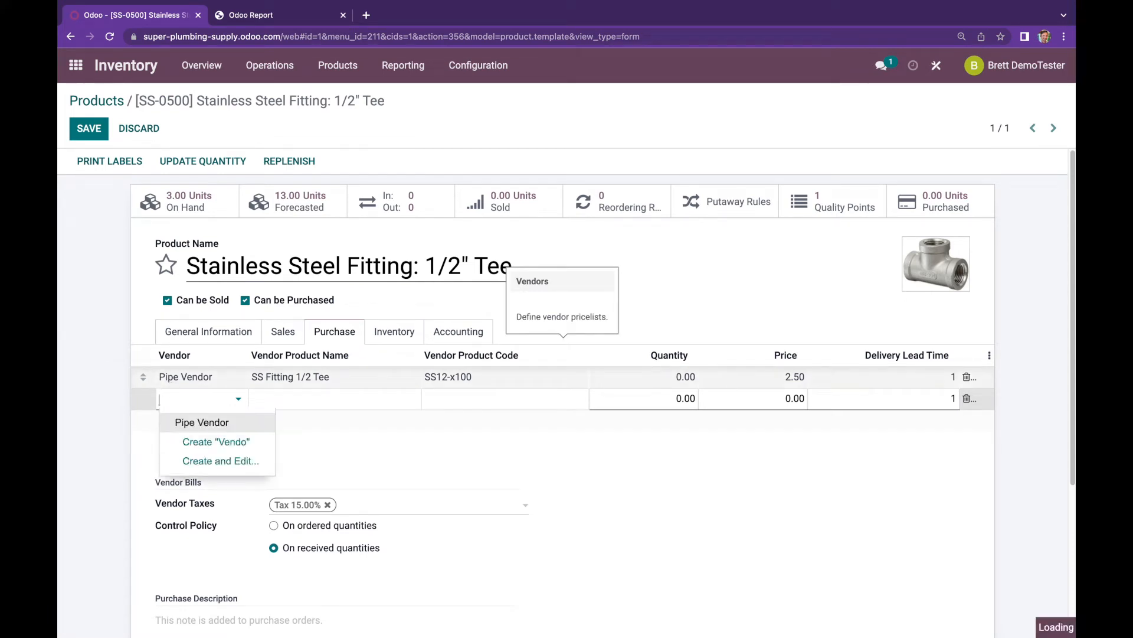
text(Pipe Vendor)
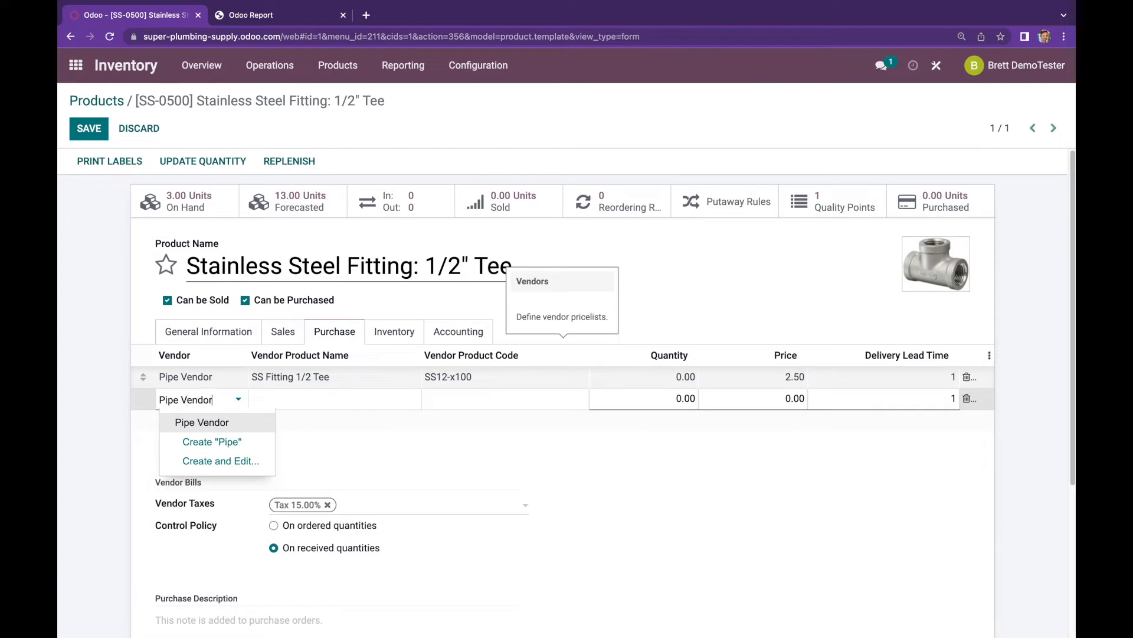
key(Return)
click(684, 399)
text(10)
click(772, 393)
text(2.30)
click(764, 302)
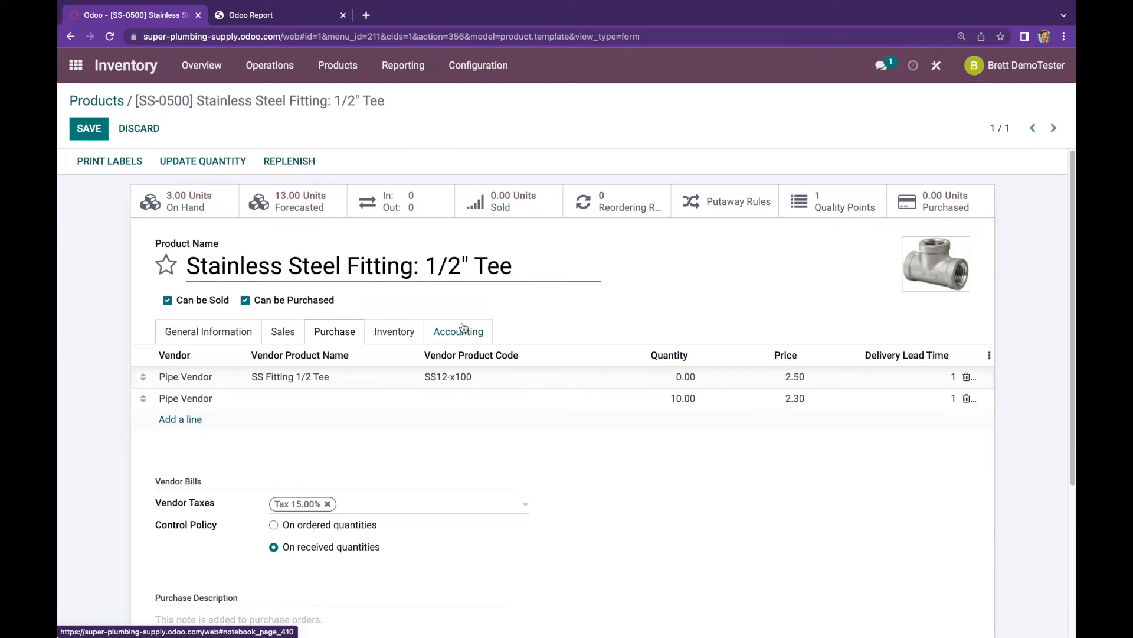
Examine the fitting's inventory routes and logistics settings, and return to its general information
click(394, 341)
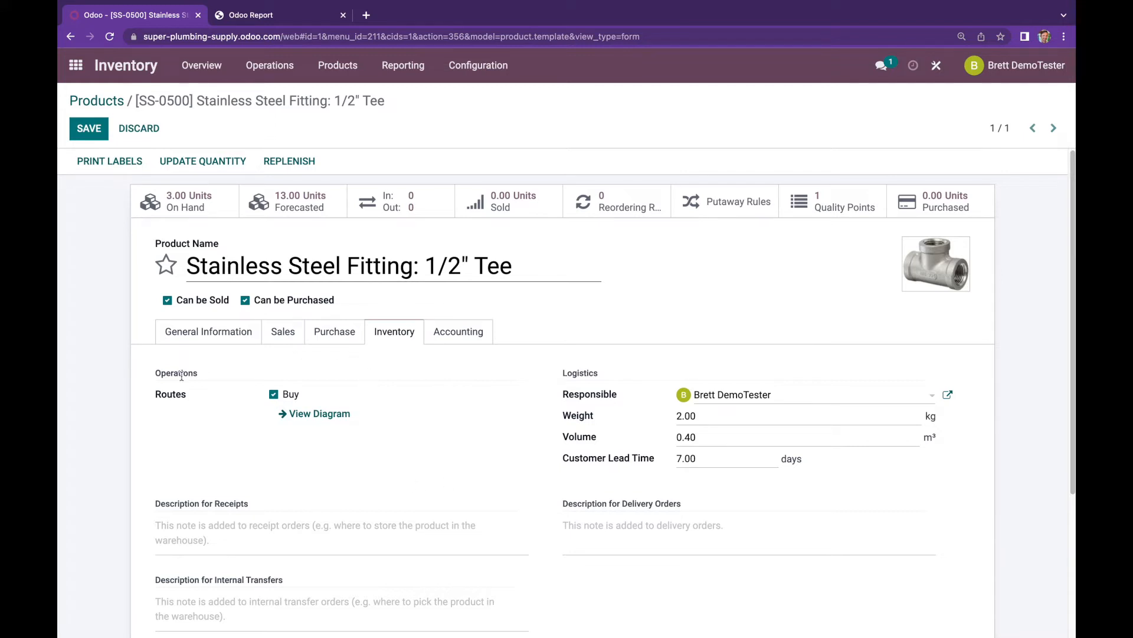
drag(162, 375, 252, 379)
click(252, 379)
click(238, 338)
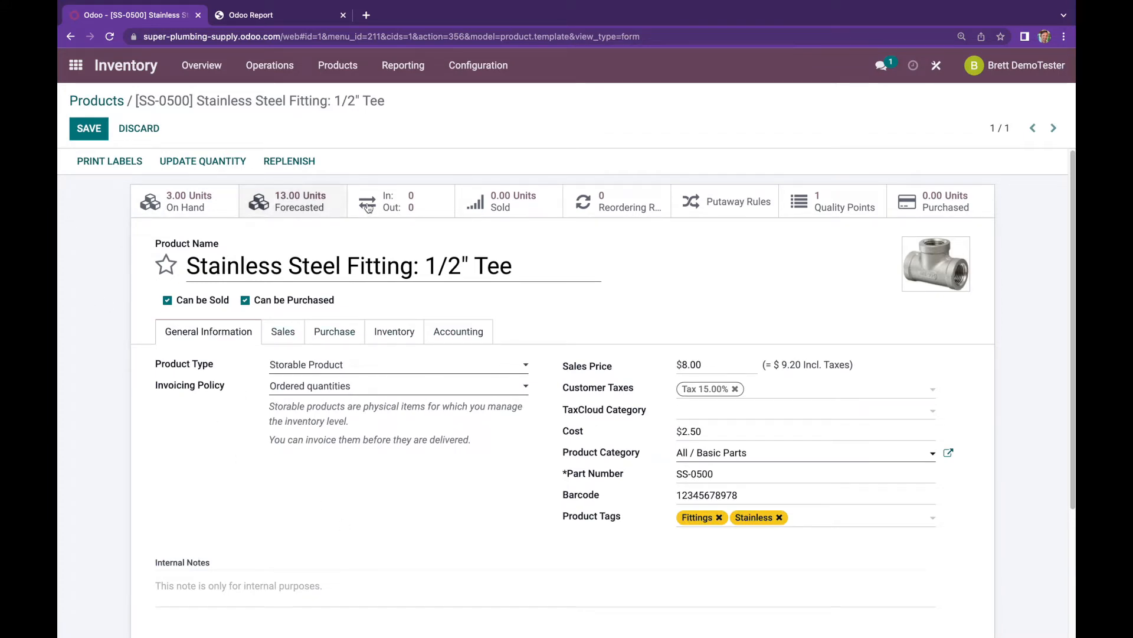
Examine the fitting's on-hand quantity by location and its forecasted stock report, and return to the product form
click(185, 202)
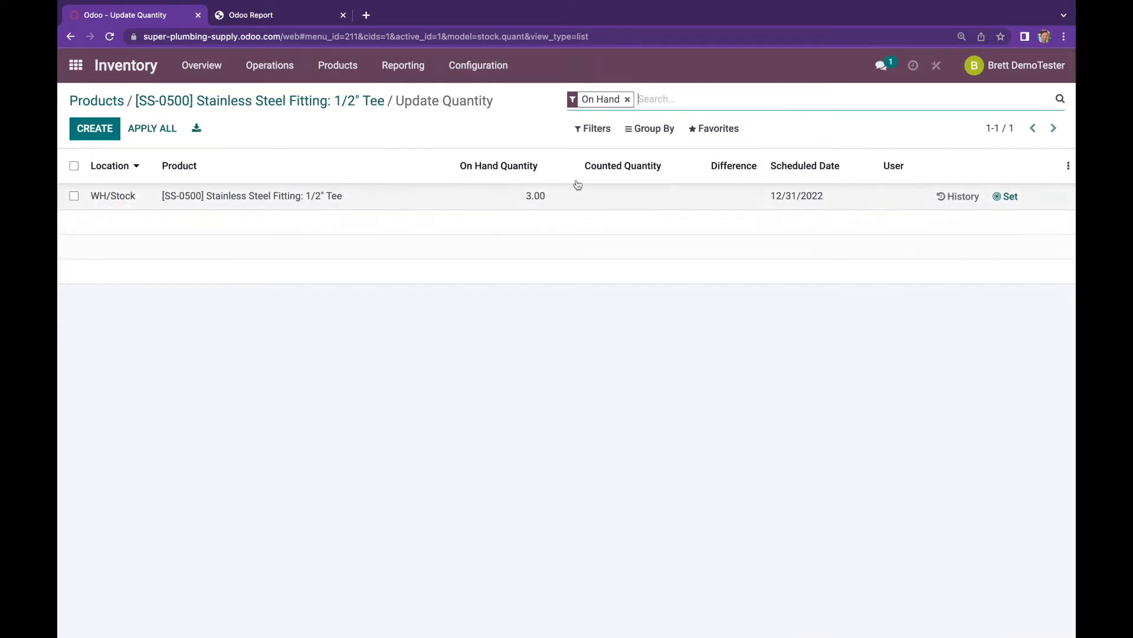
click(216, 106)
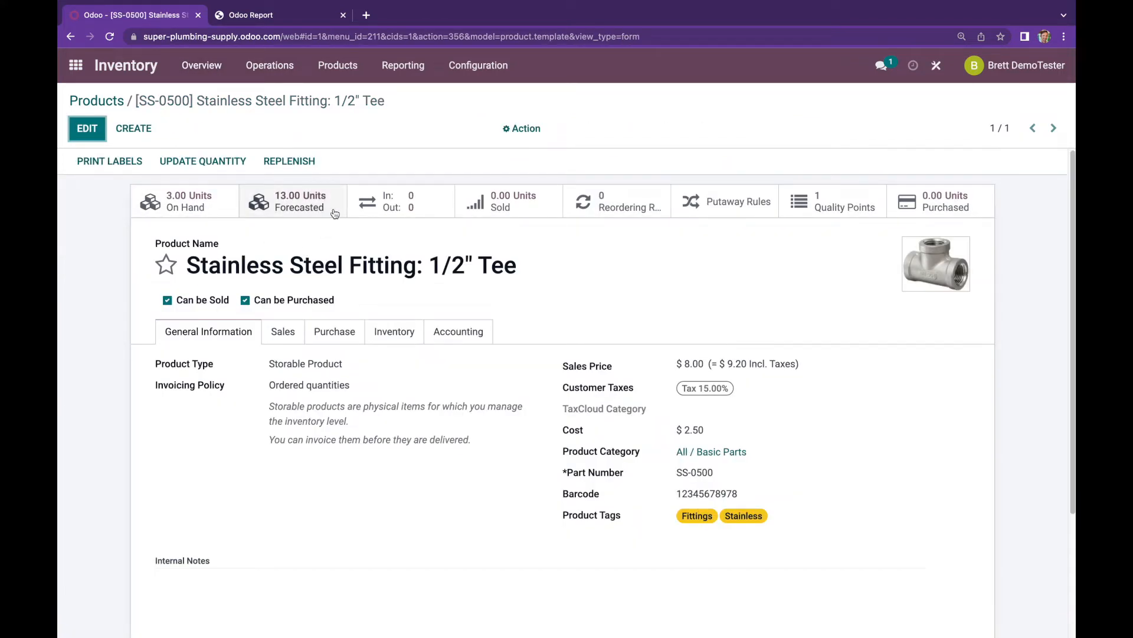
click(299, 204)
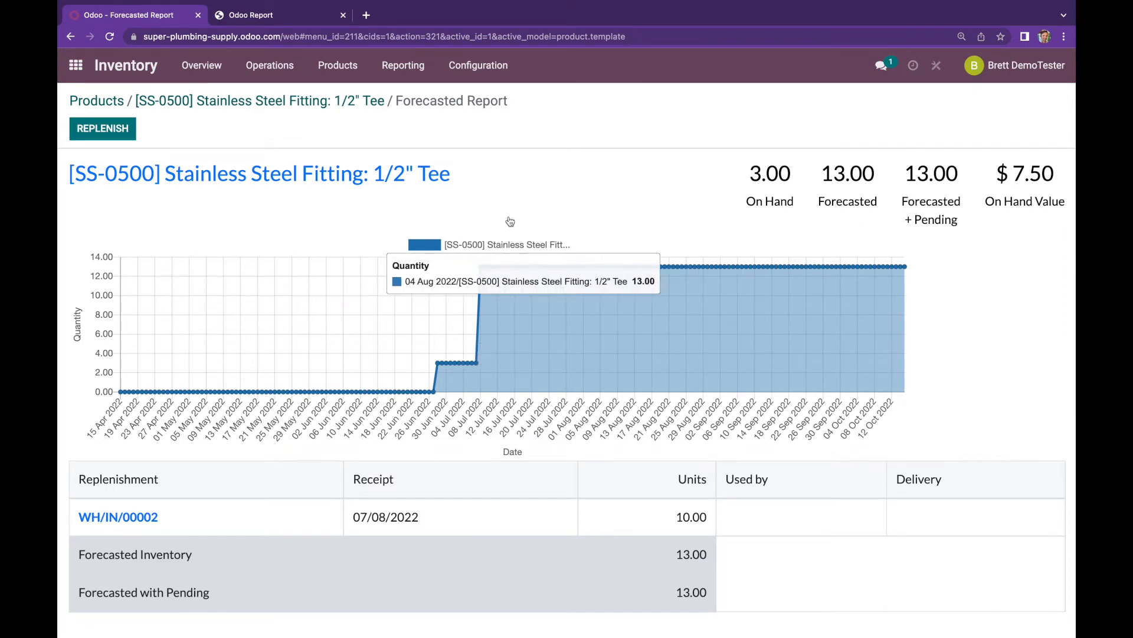
click(241, 112)
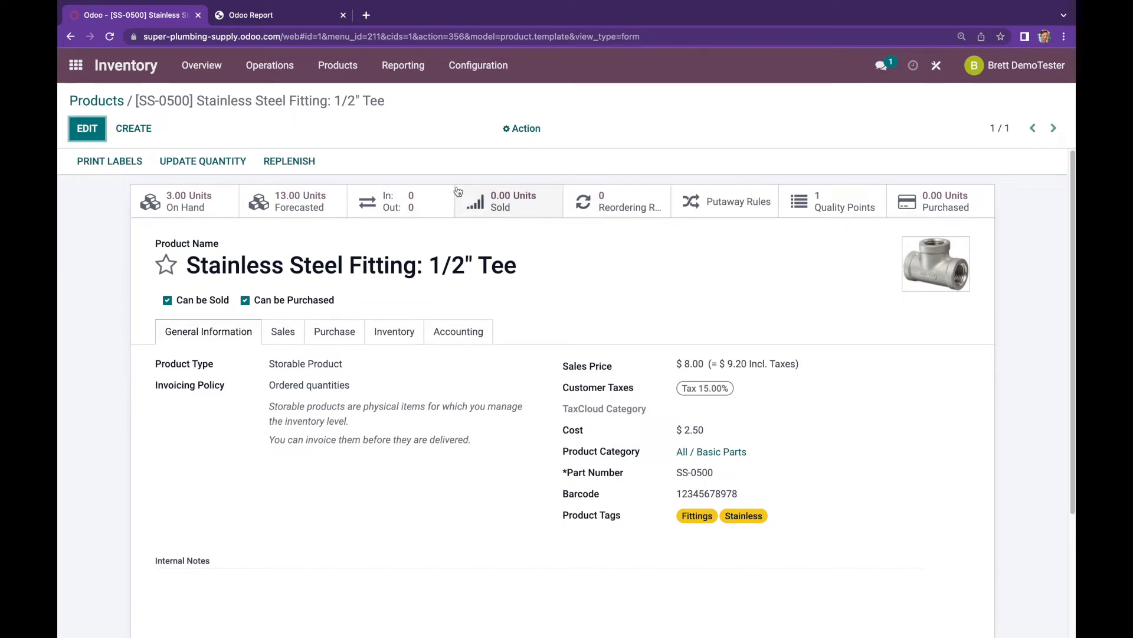
key(ctrl+Up)
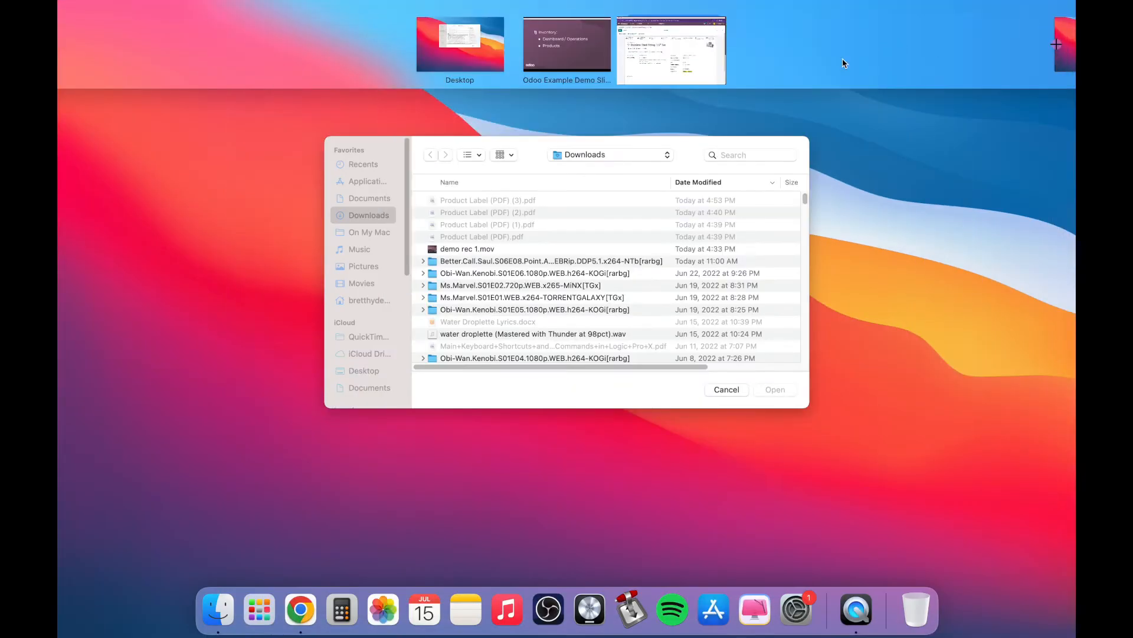
click(569, 35)
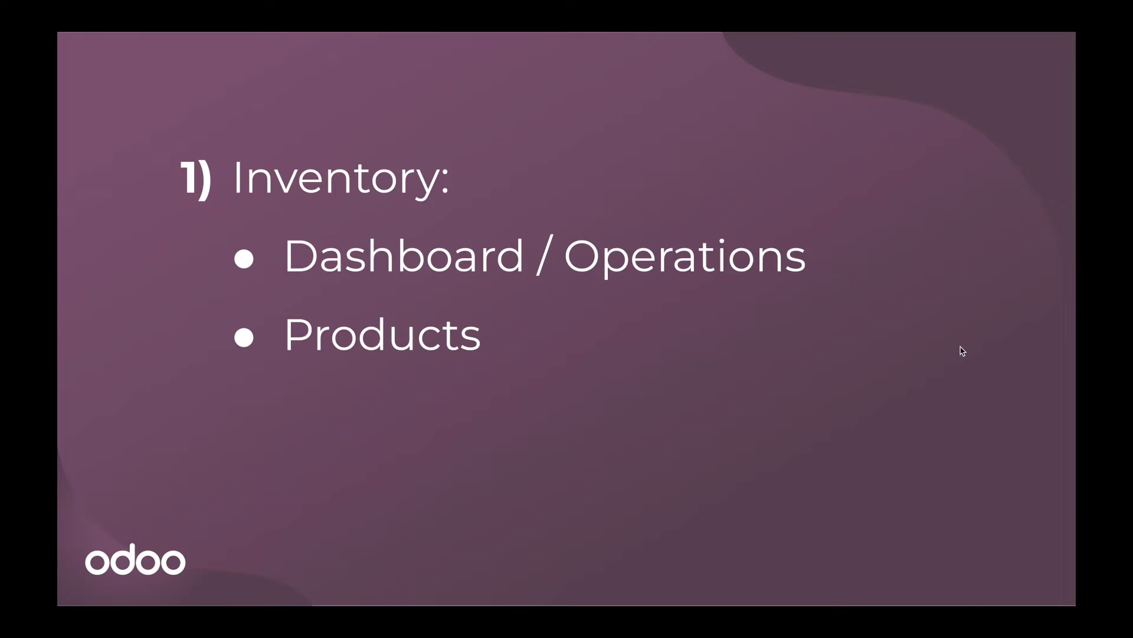
click(929, 370)
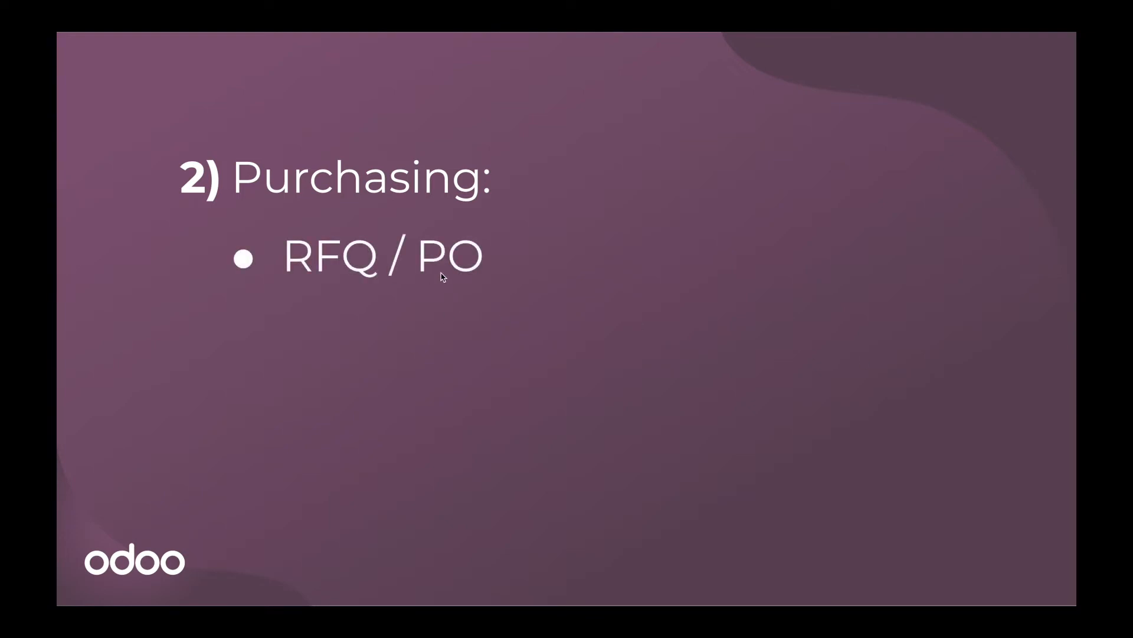
key(Right)
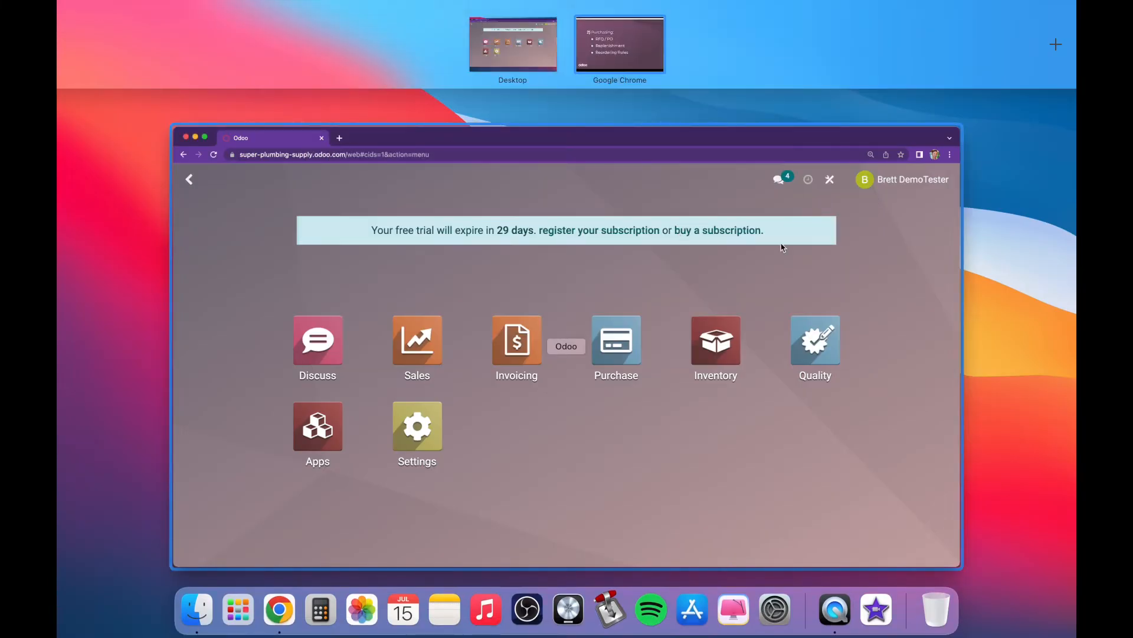
Switch back to the Odoo browser window, open the Purchase app, and look over its order and product options
click(782, 245)
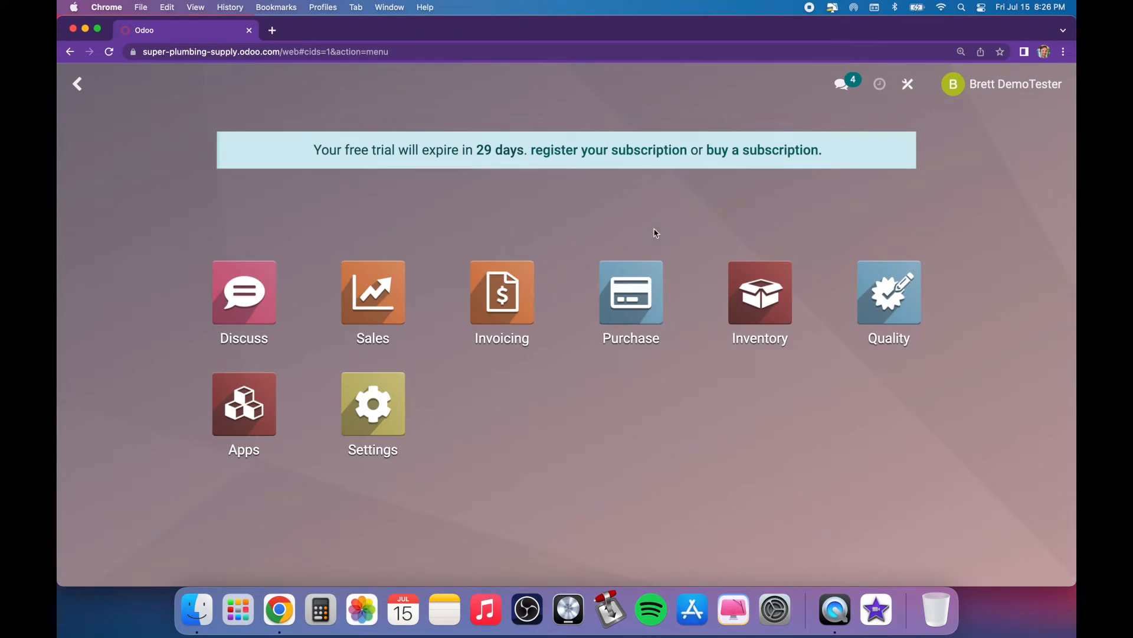
click(640, 289)
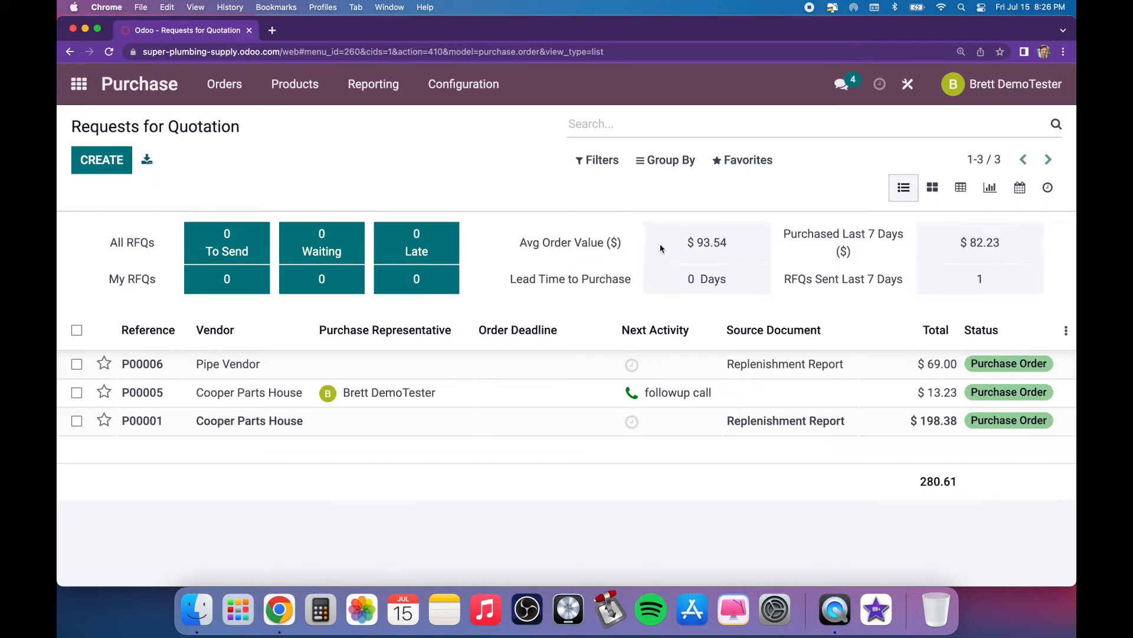
click(225, 86)
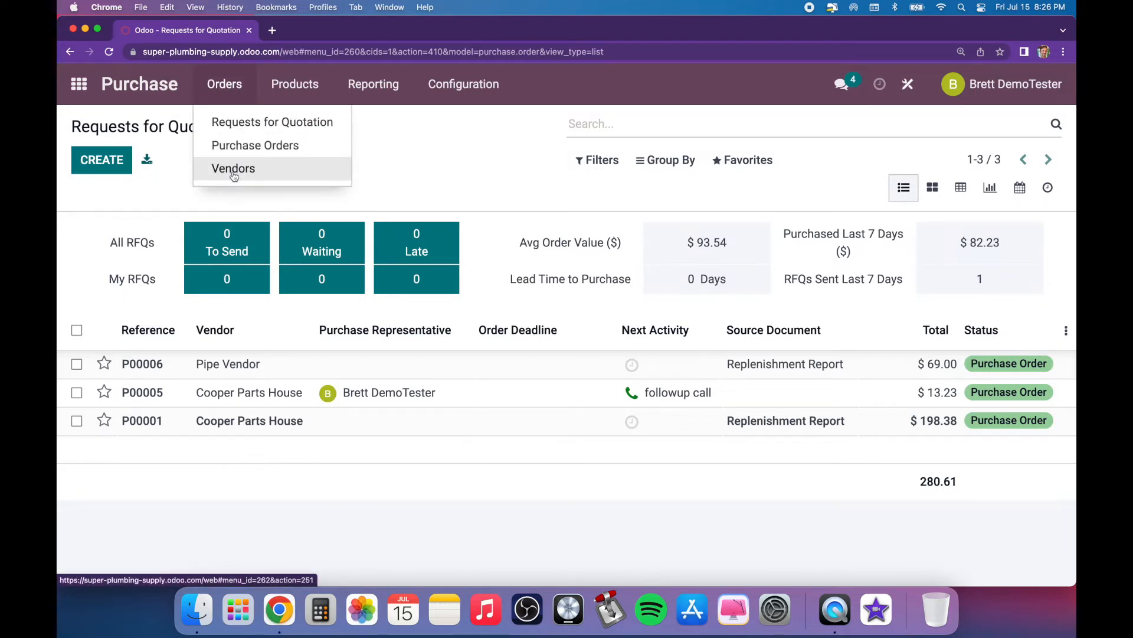
click(440, 160)
click(300, 84)
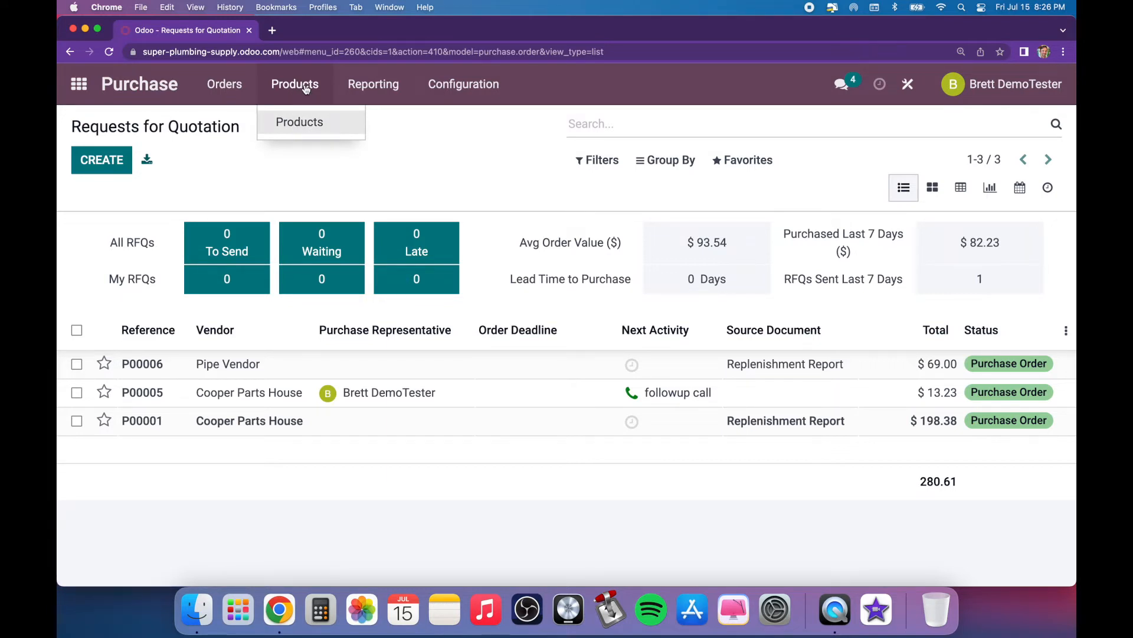
click(499, 169)
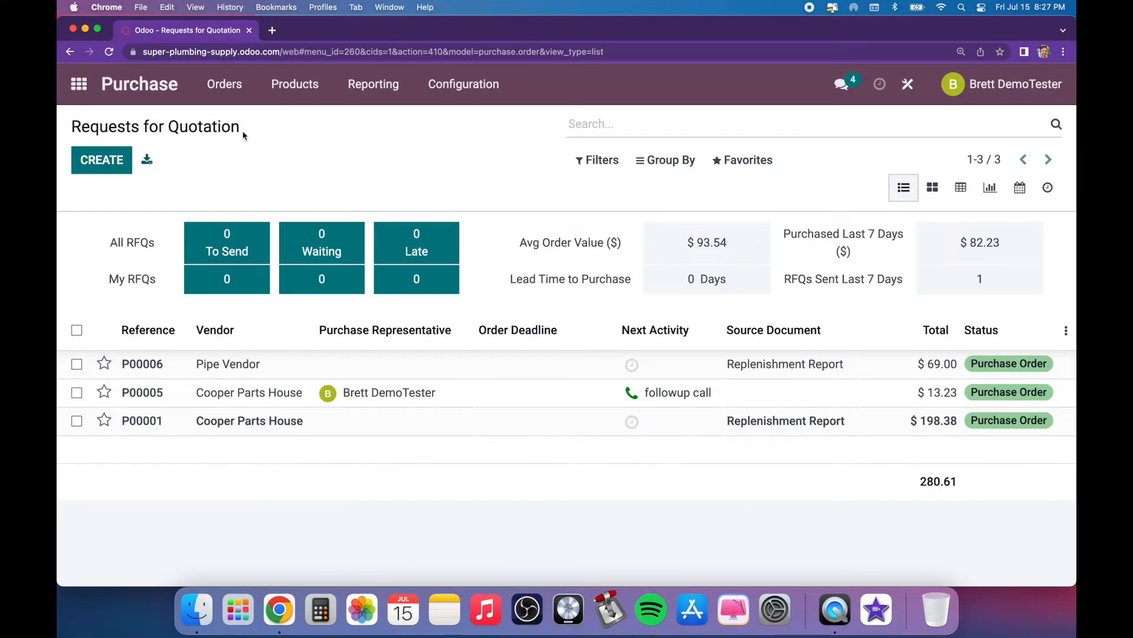
Create a new request for quotation with Hose Inc. as the vendor
click(112, 160)
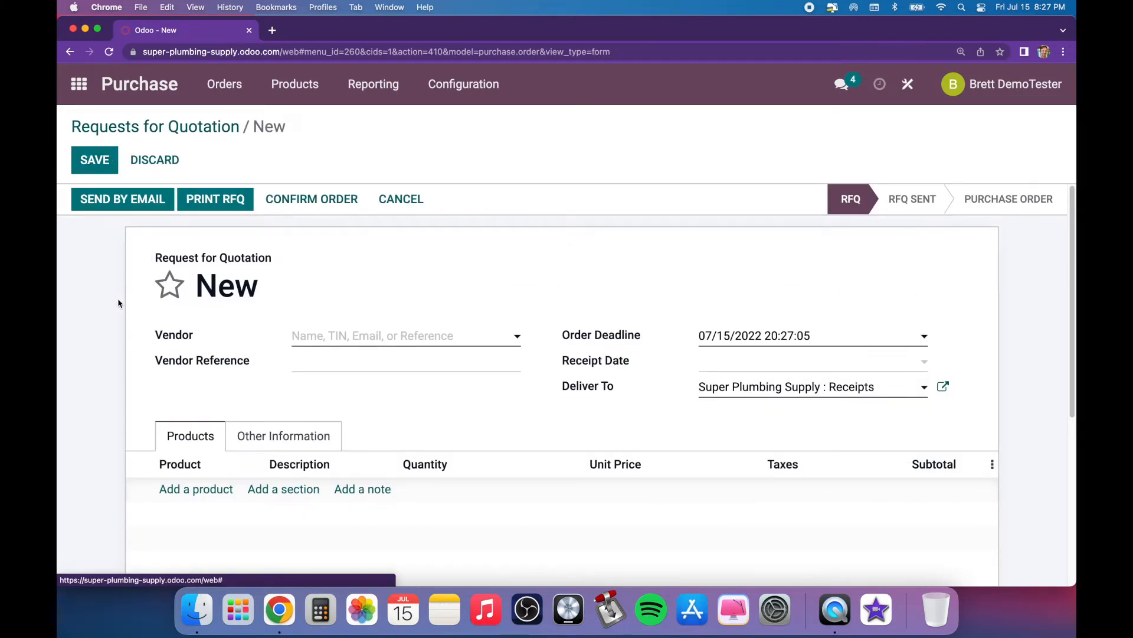
click(414, 336)
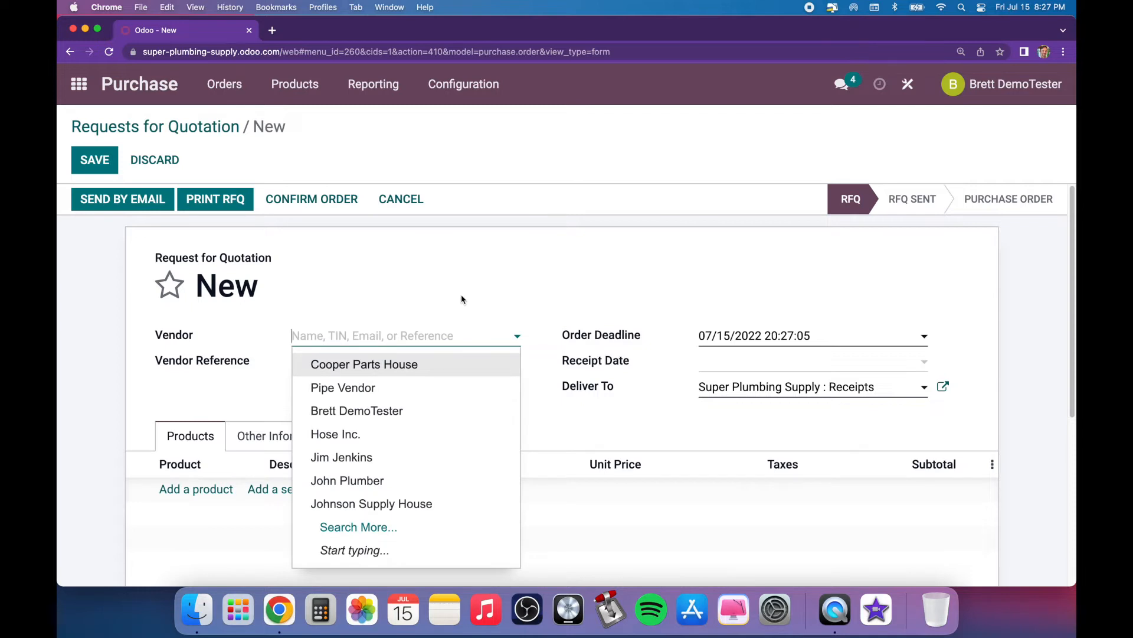
text(hos)
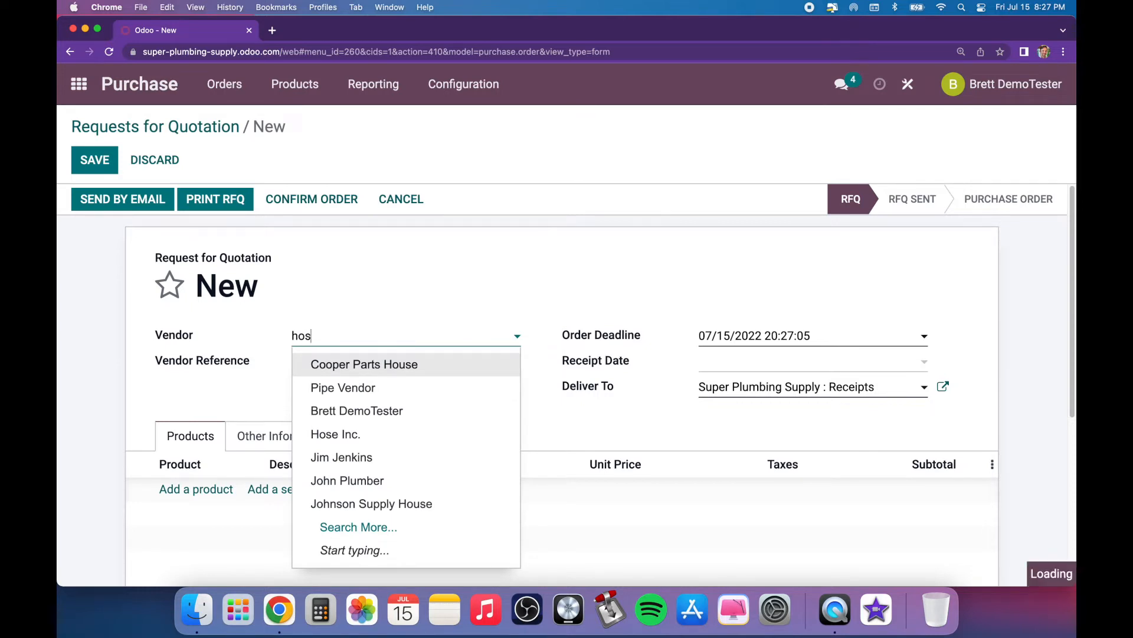
click(354, 77)
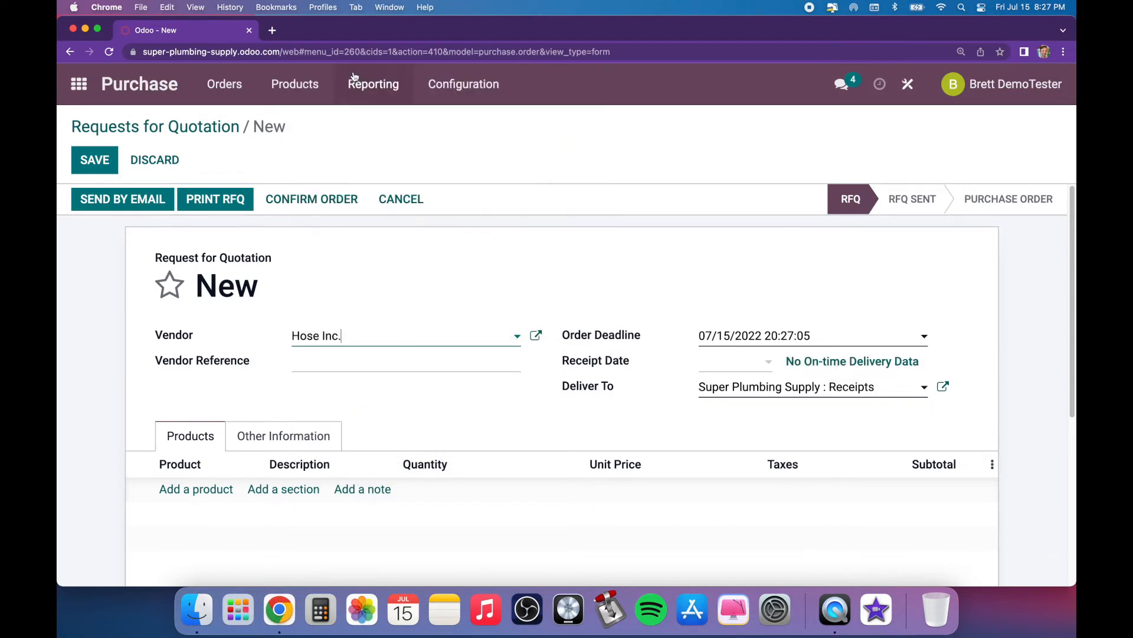
click(488, 279)
Add the Flex Hose product to the request for quotation with a quantity of 20
scroll(133, 444, down, 1)
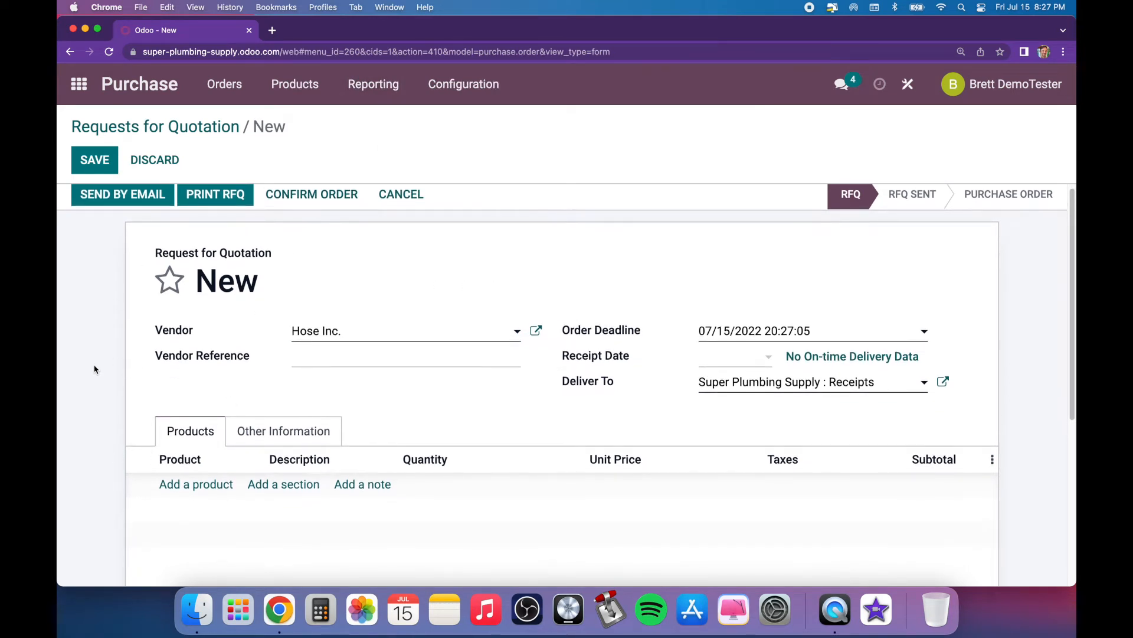
scroll(136, 413, down, 1)
click(177, 461)
text(hose)
click(224, 493)
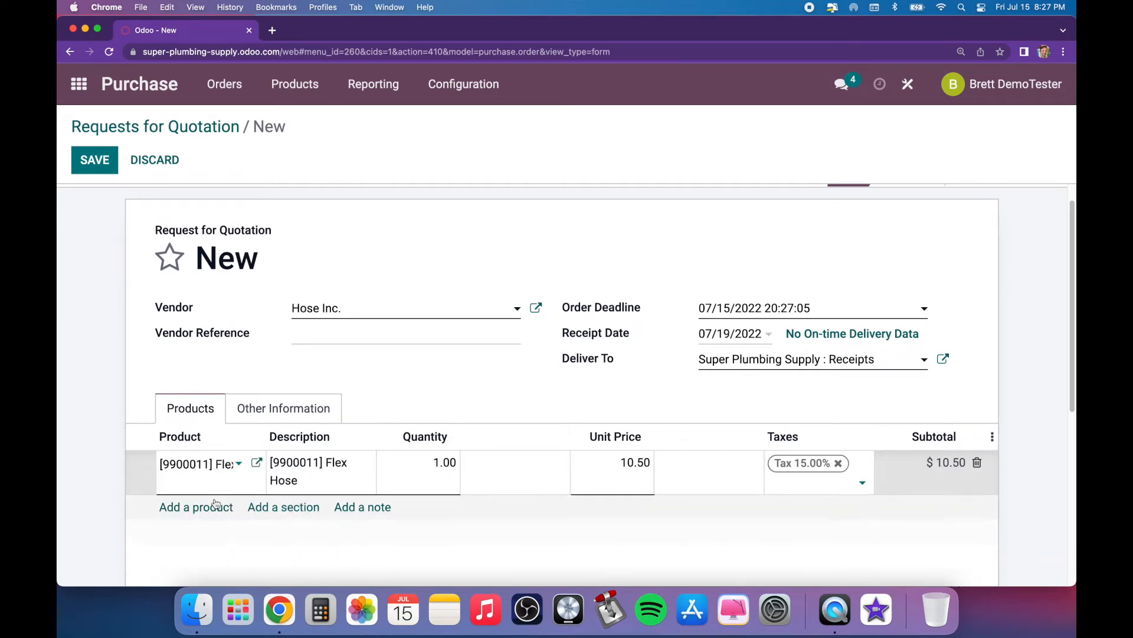
click(375, 412)
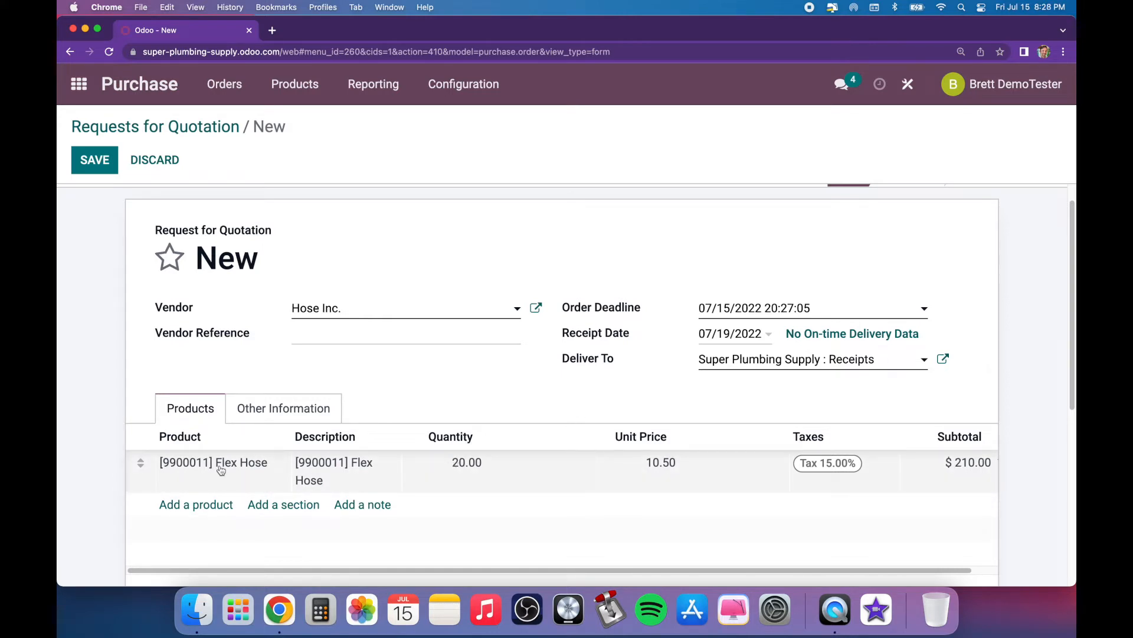
Start an email of the request for quotation to Hose Inc. and review its message text and template choices
scroll(1000, 395, down, 5)
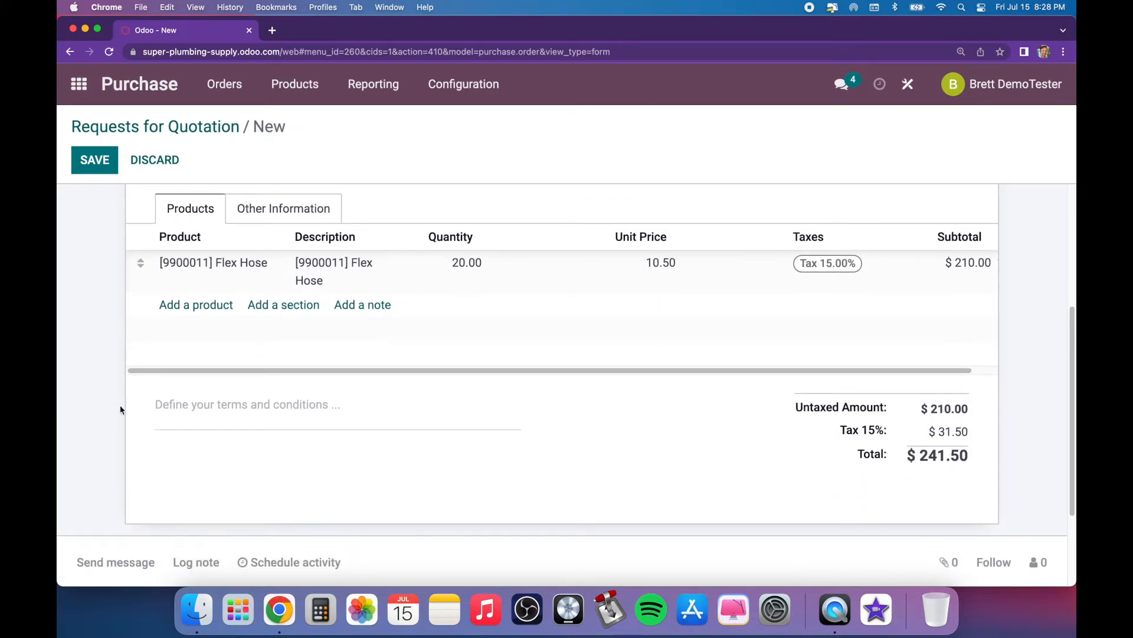
scroll(122, 396, up, 5)
click(117, 200)
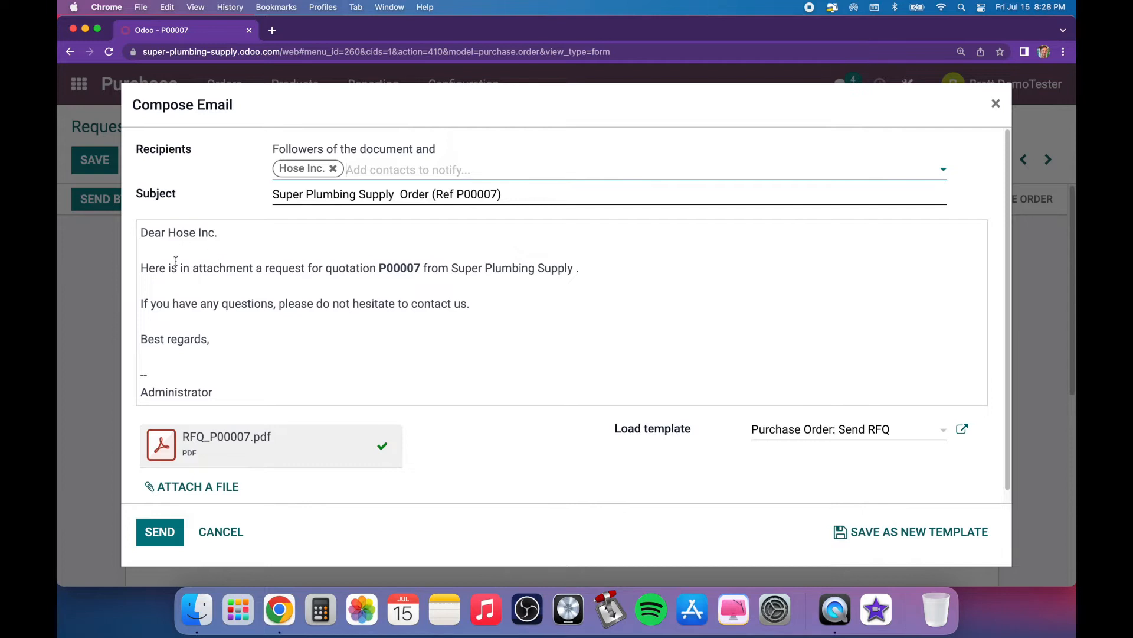
double_click(409, 267)
drag(427, 265, 424, 265)
click(437, 251)
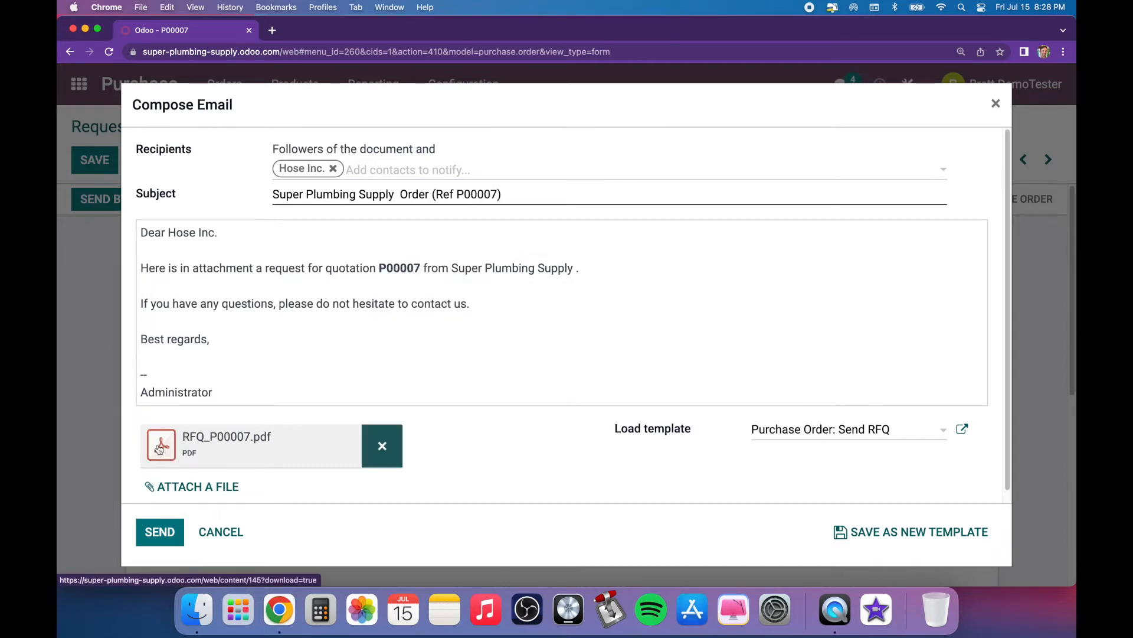
click(824, 429)
click(862, 441)
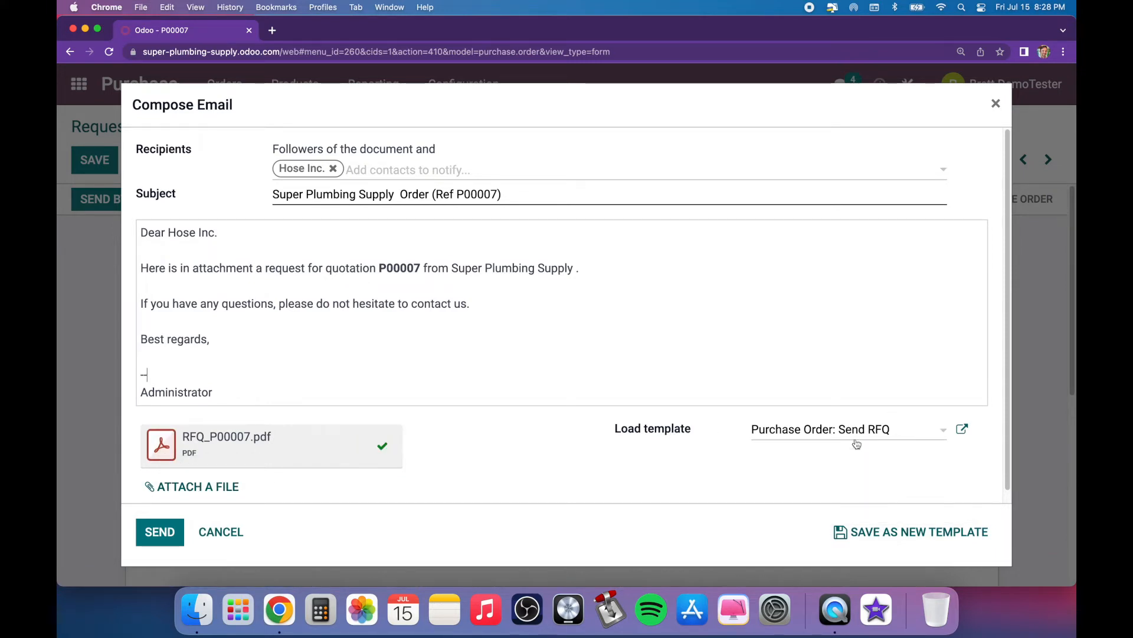
Open the email's attached RFQ PDF, review it, and return to the email draft
click(176, 452)
click(104, 570)
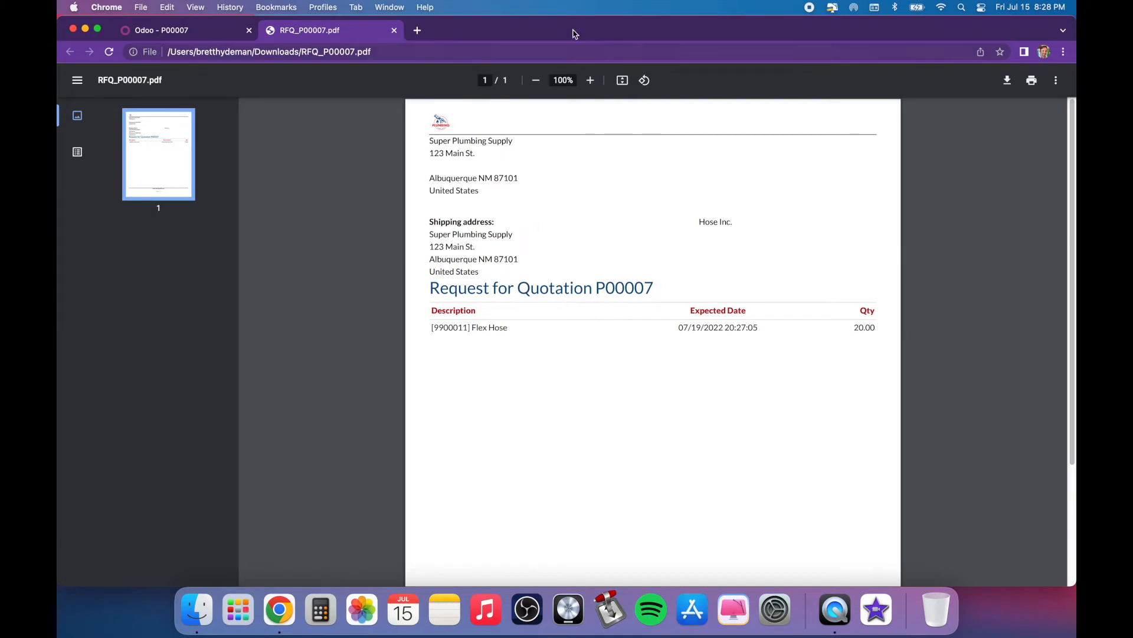
click(394, 30)
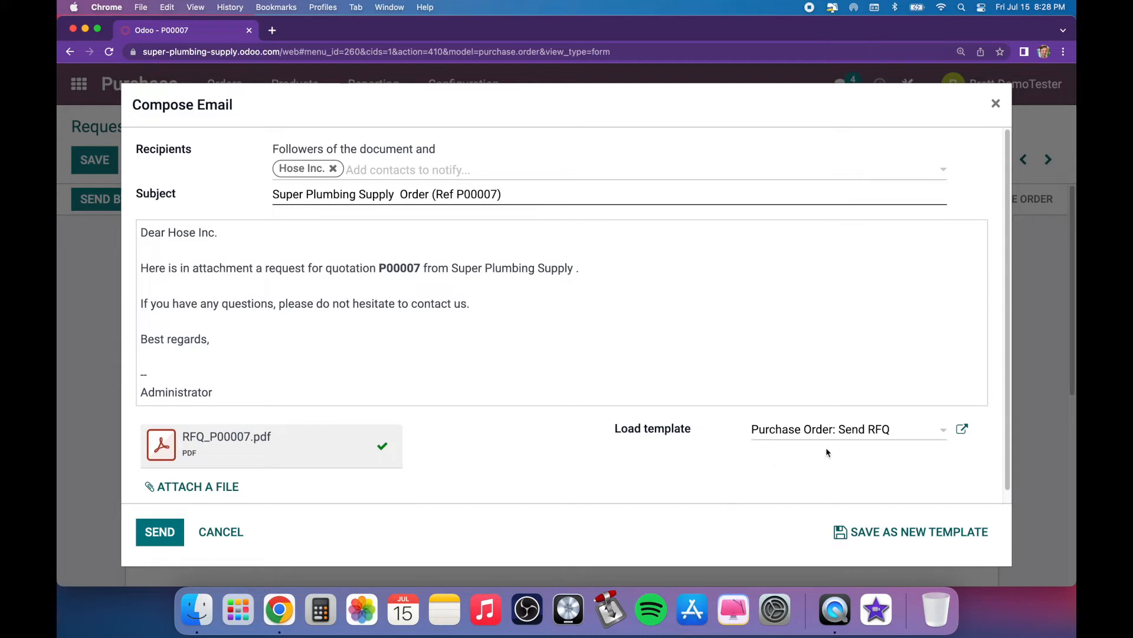
Load the "Purchase Order: Send PO" template into the email and check the order amount in its text
click(869, 429)
click(872, 459)
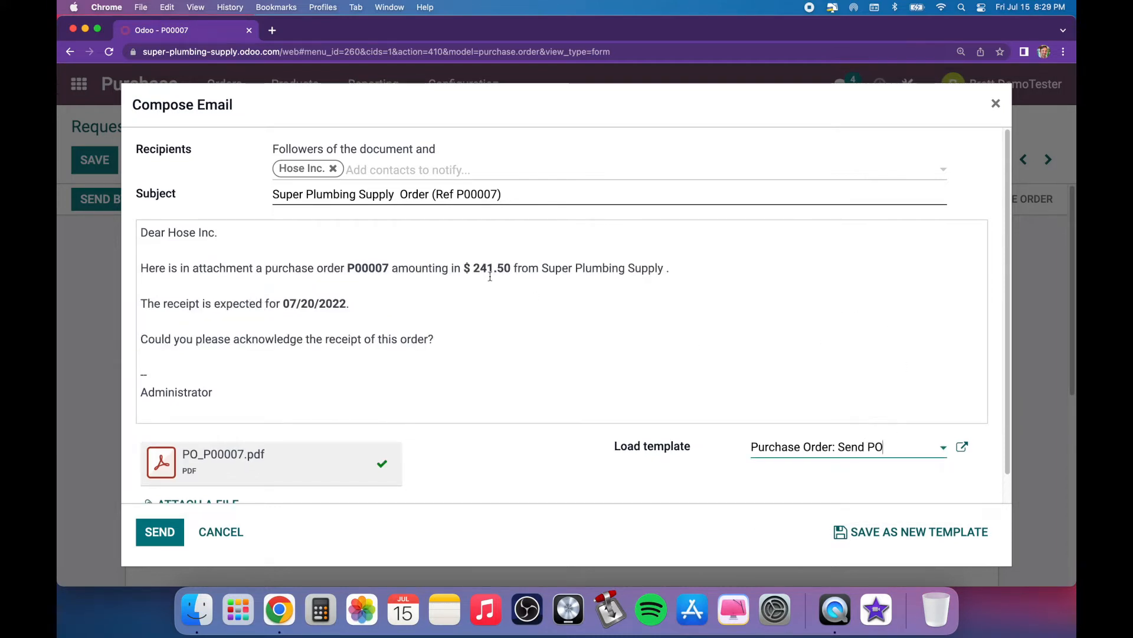
drag(464, 268, 508, 267)
click(517, 266)
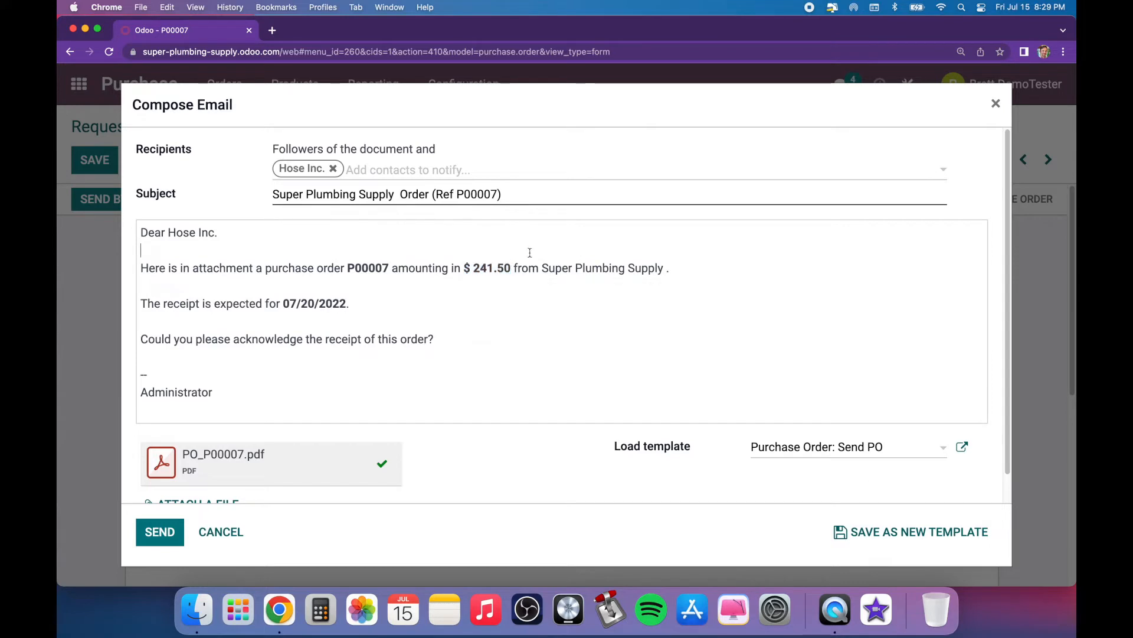
Open the attached purchase order PDF, review its pricing and totals, and return to the email draft
click(163, 463)
click(118, 568)
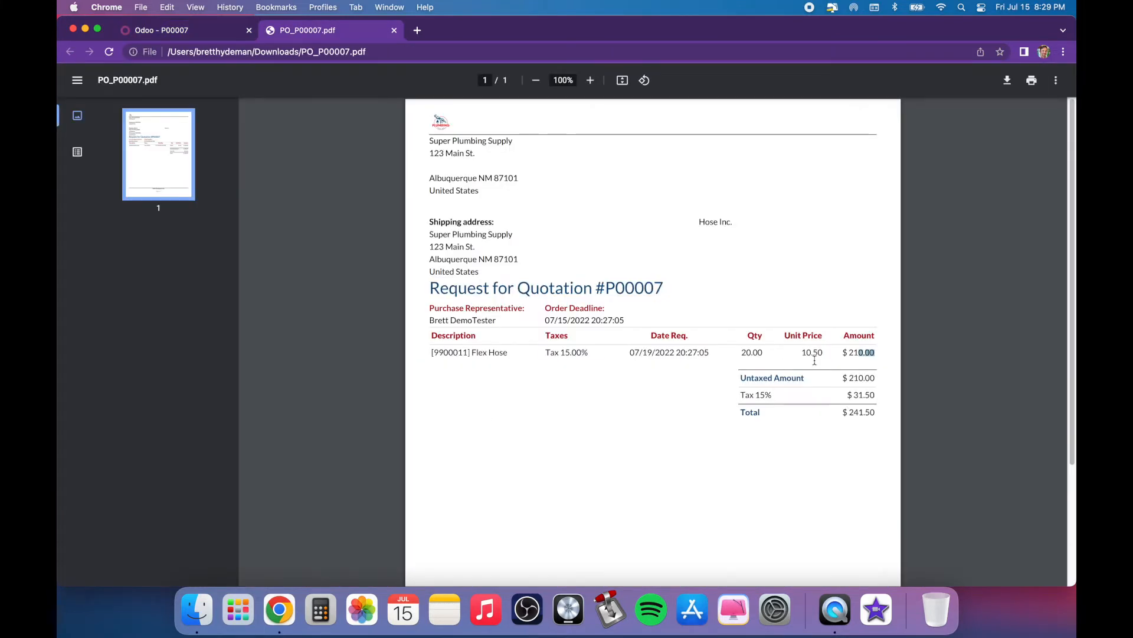
click(814, 360)
click(394, 30)
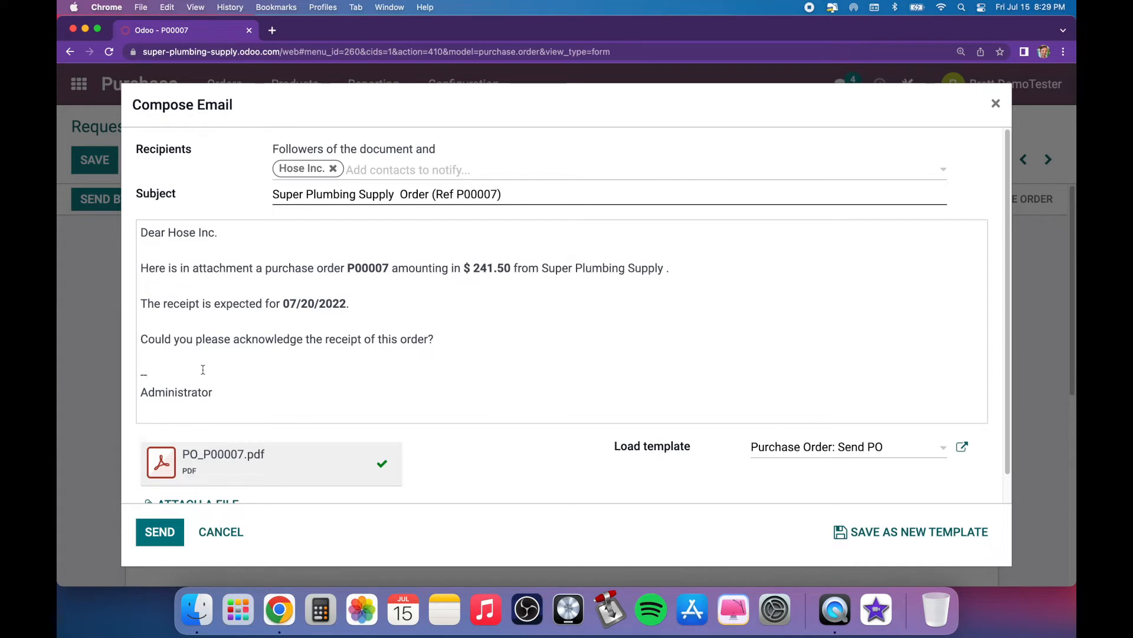
Look over the message's signature and send the email with the attached order PDF to Hose Inc
triple_click(203, 370)
click(371, 397)
click(151, 532)
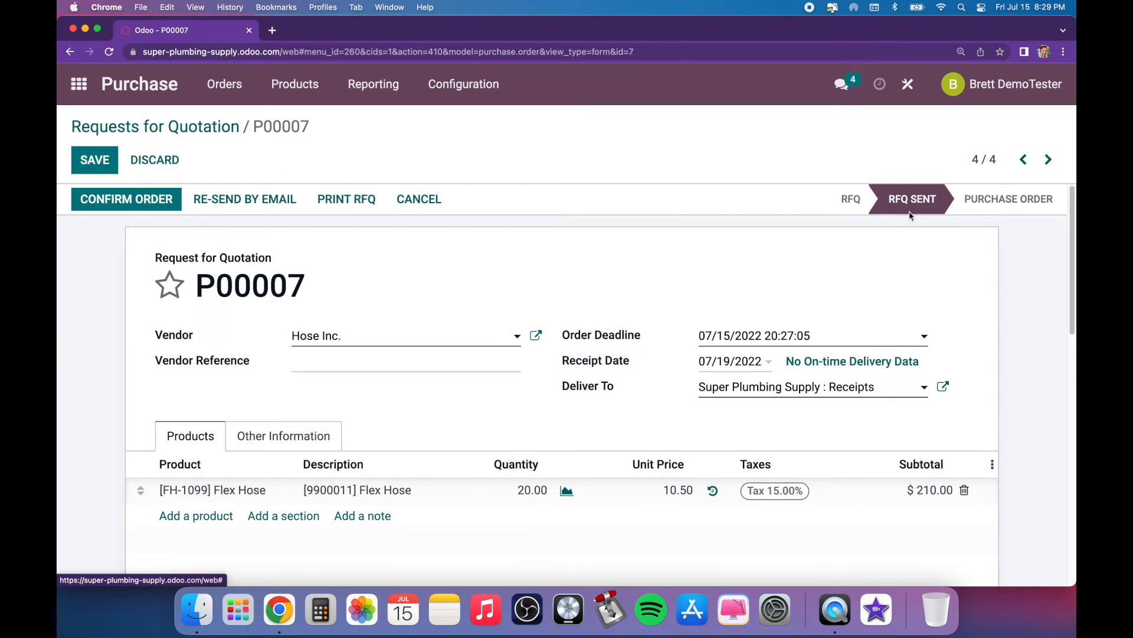
Examine the order's message log, including the sent email and its attachment, and return to the order form
scroll(113, 362, down, 8)
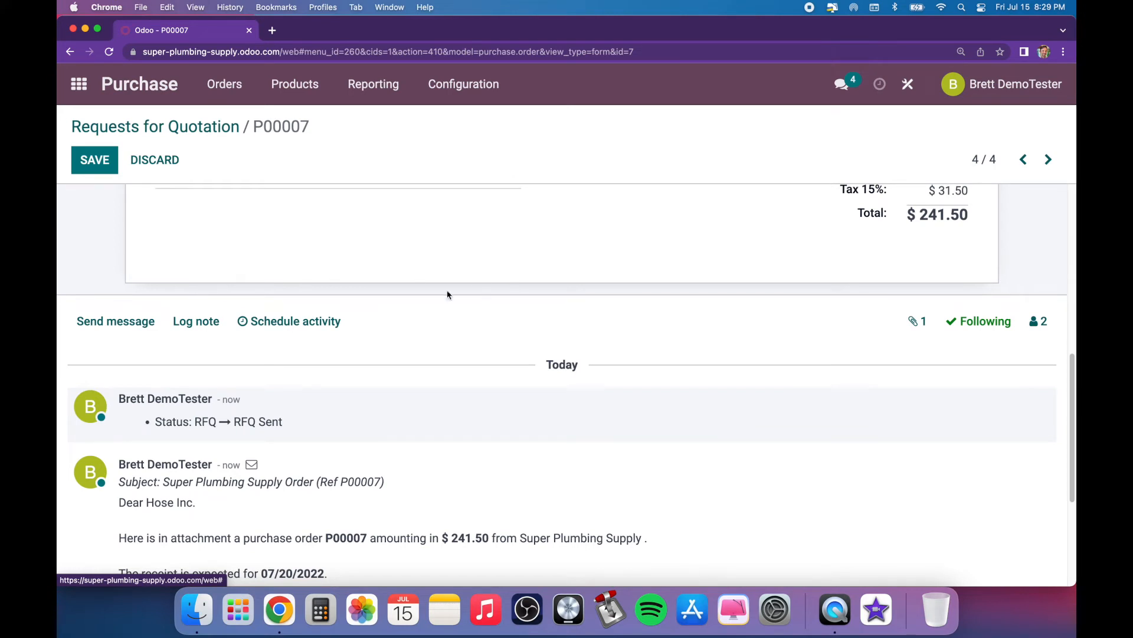
scroll(266, 372, down, 4)
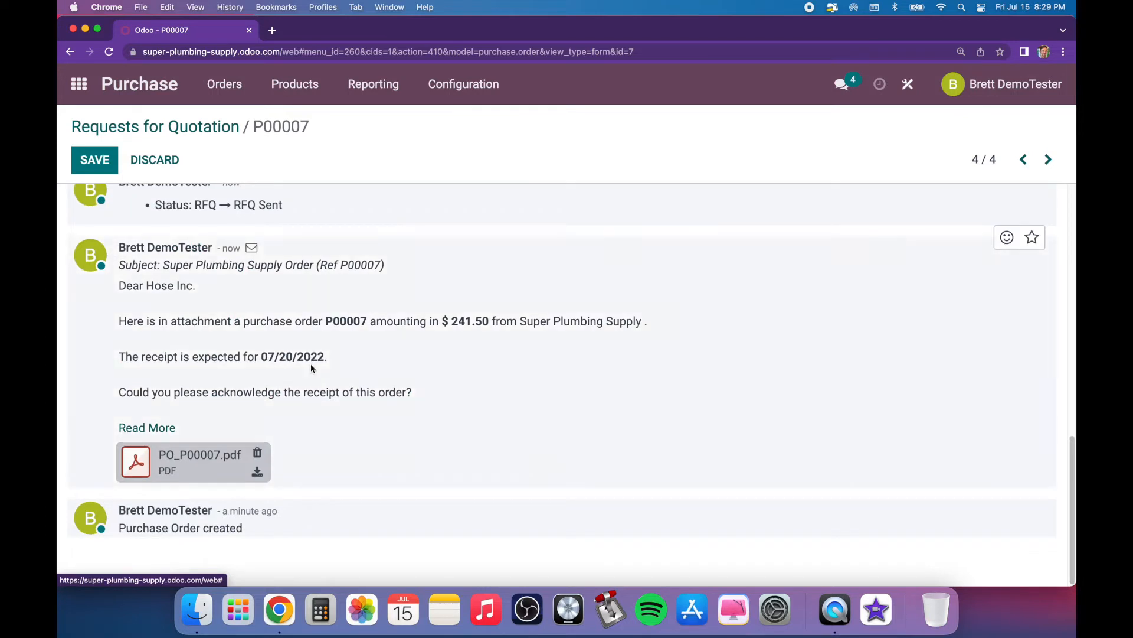
key(super+minus)
key(super+minus)
key(super+minus)
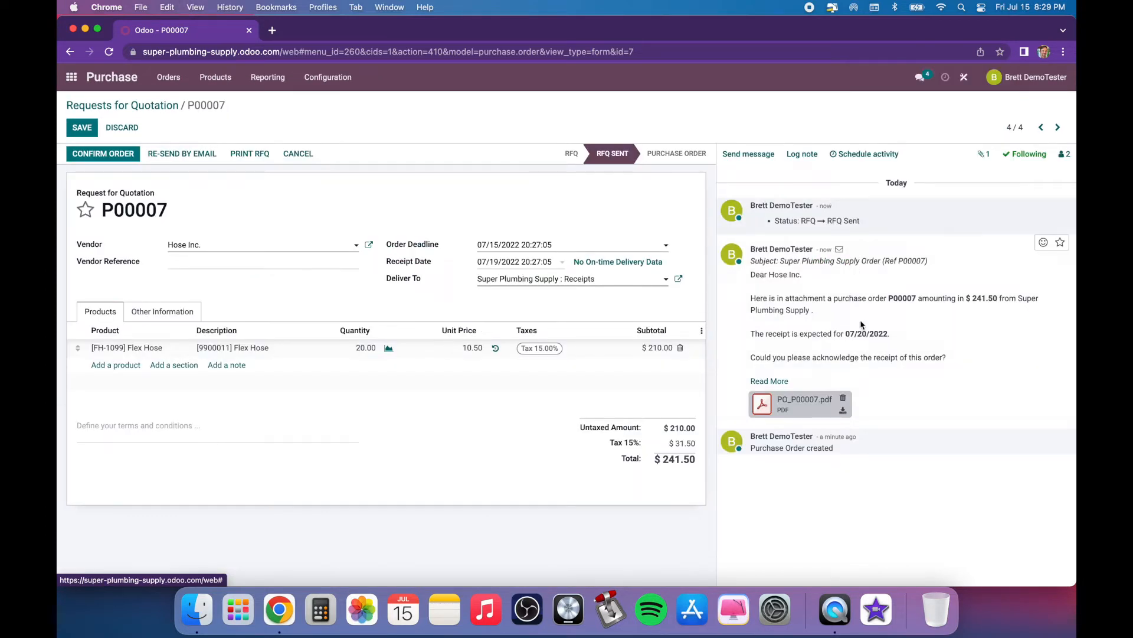
key(super+plus)
key(super+plus)
key(super+plus)
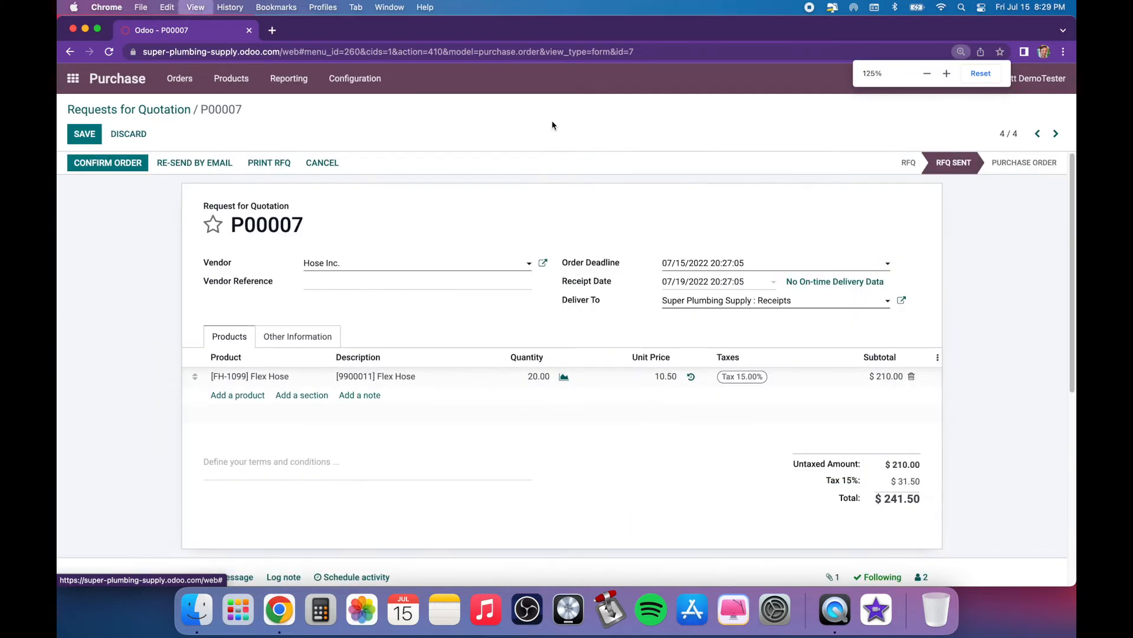
Review the order's history below the form, from the status change and emailed PDF to the purchase order creation entry
scroll(279, 251, down, 8)
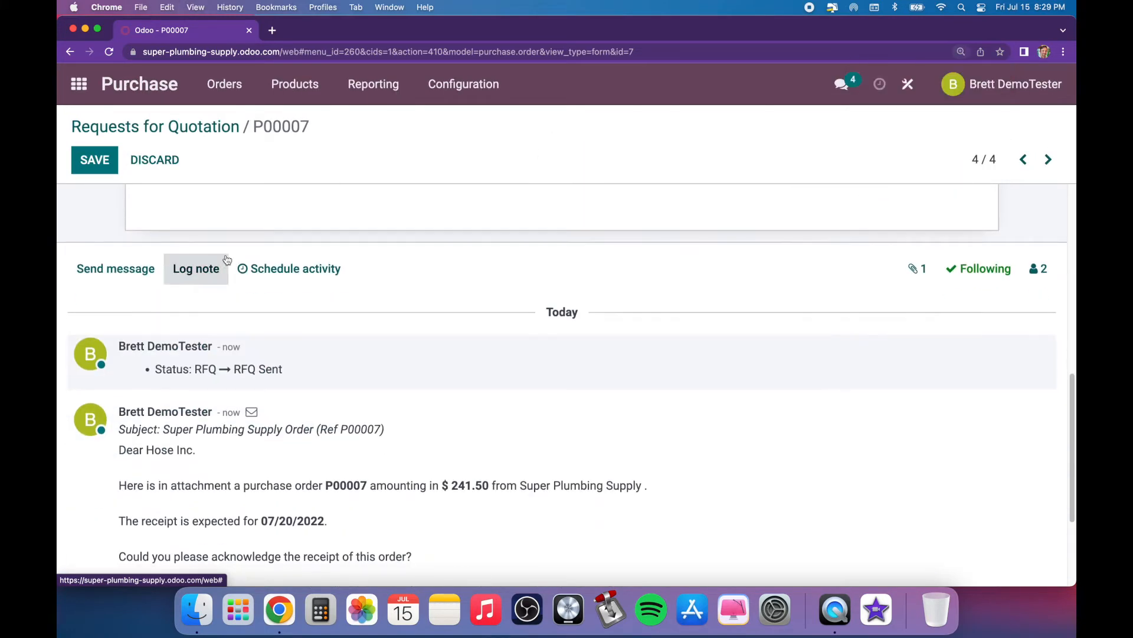
scroll(217, 302, down, 3)
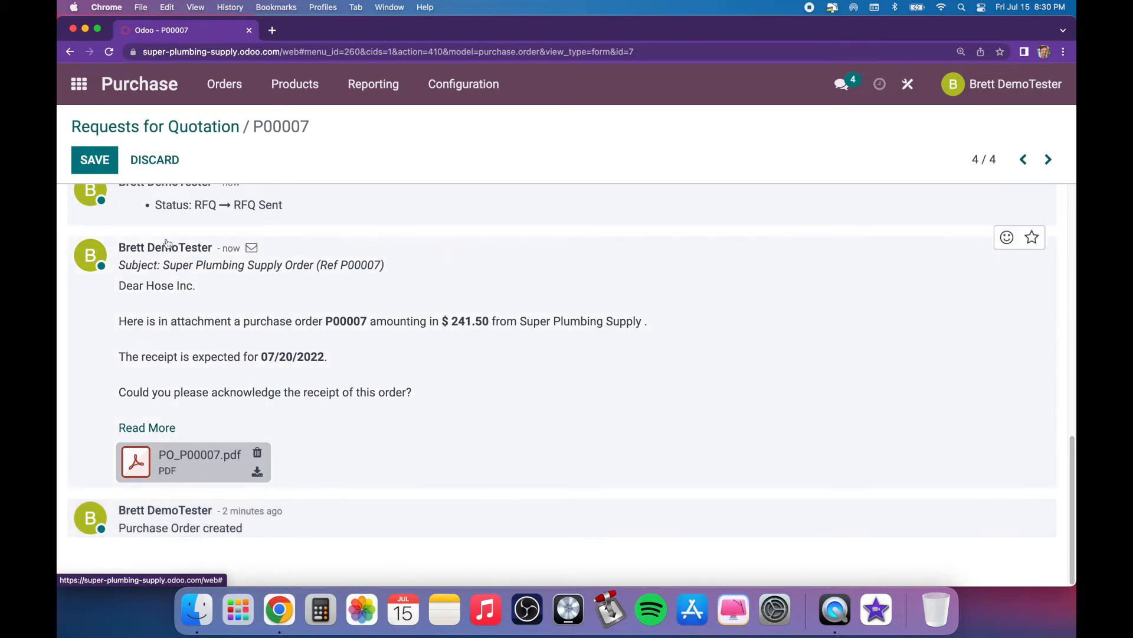
scroll(154, 252, up, 3)
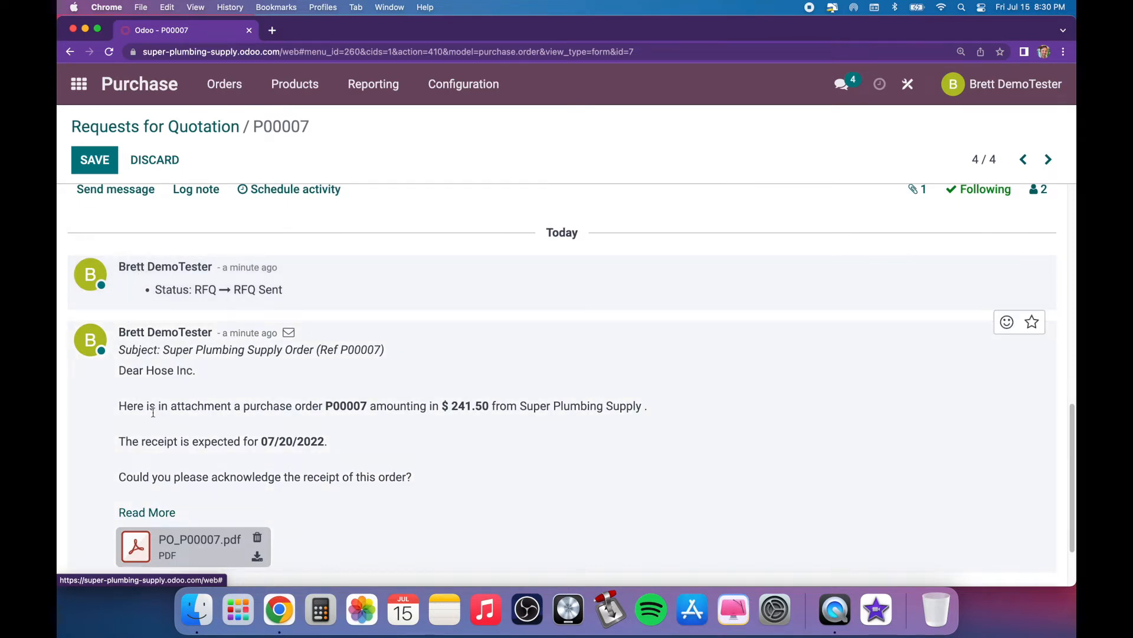
scroll(154, 417, up, 3)
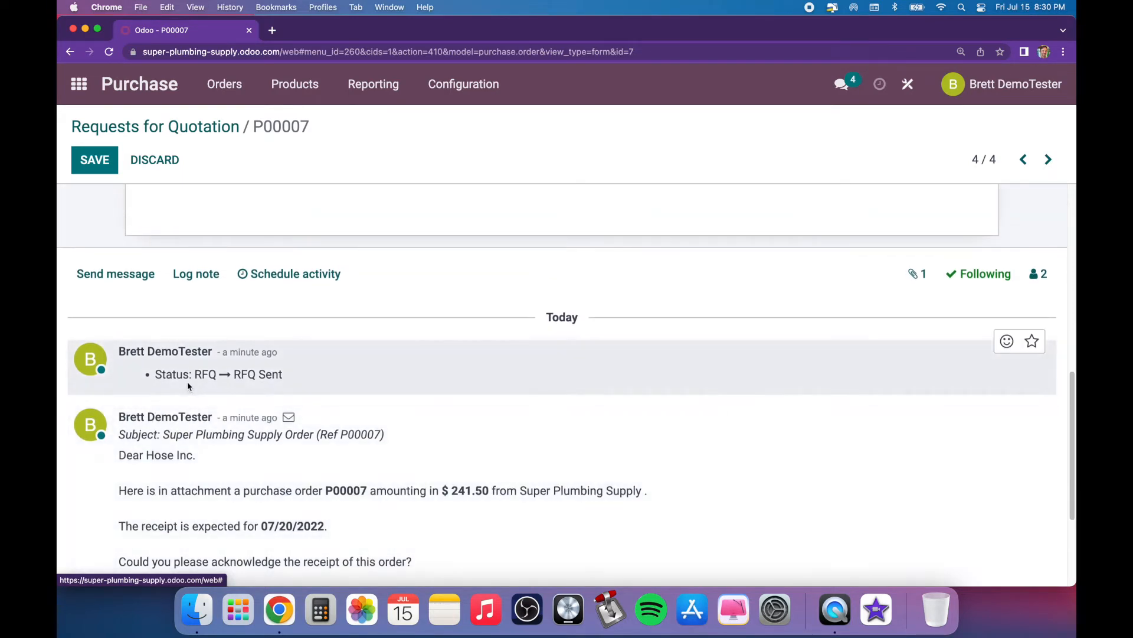
scroll(189, 430, up, 5)
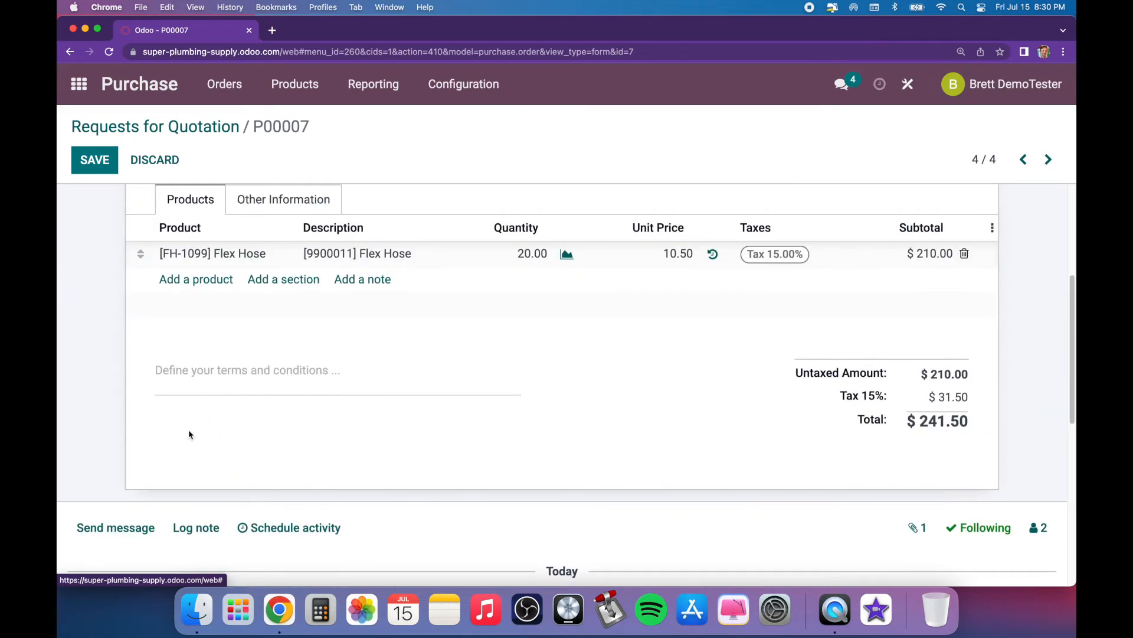
scroll(189, 430, down, 4)
scroll(171, 431, up, 3)
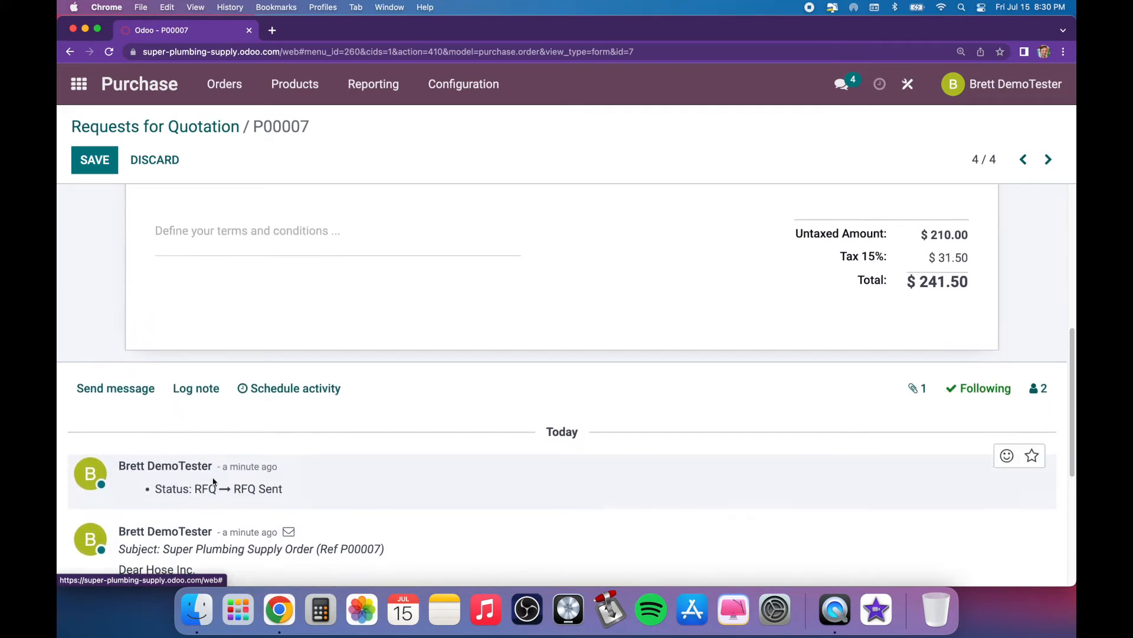
Send the order's followers the message "hey vendor did you receive?"
click(112, 398)
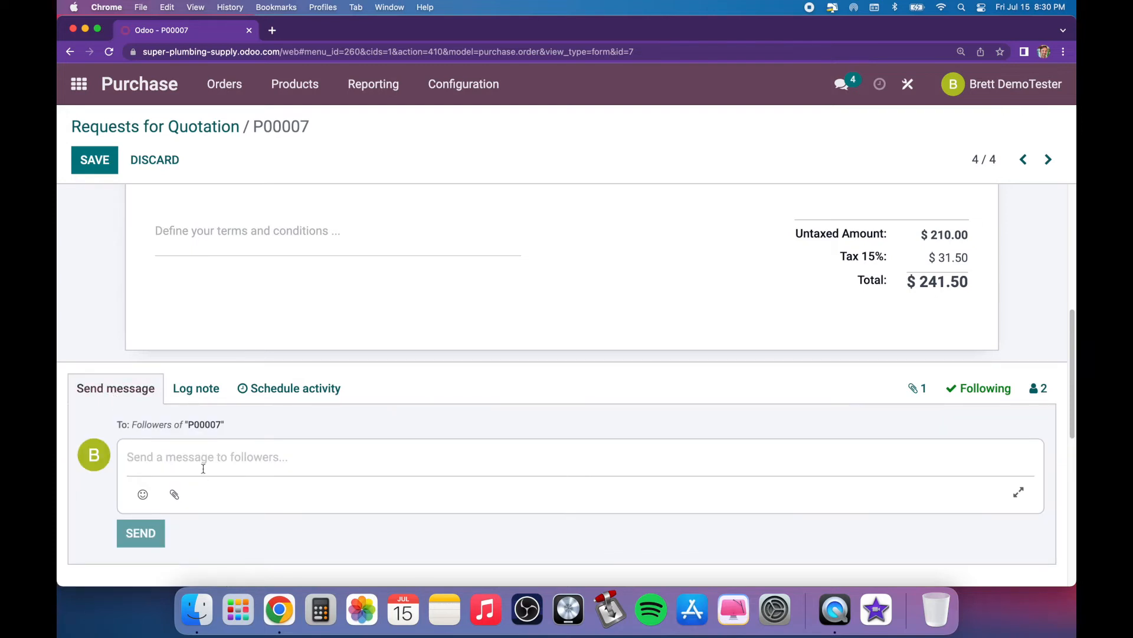
text(hey ven)
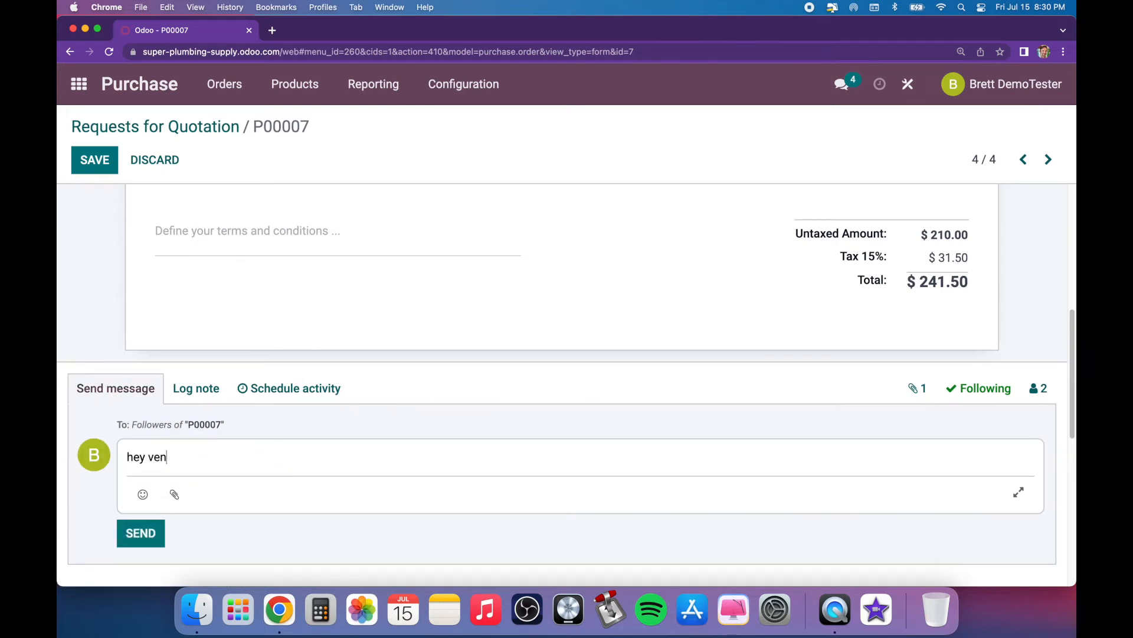
text(dor did you receive)
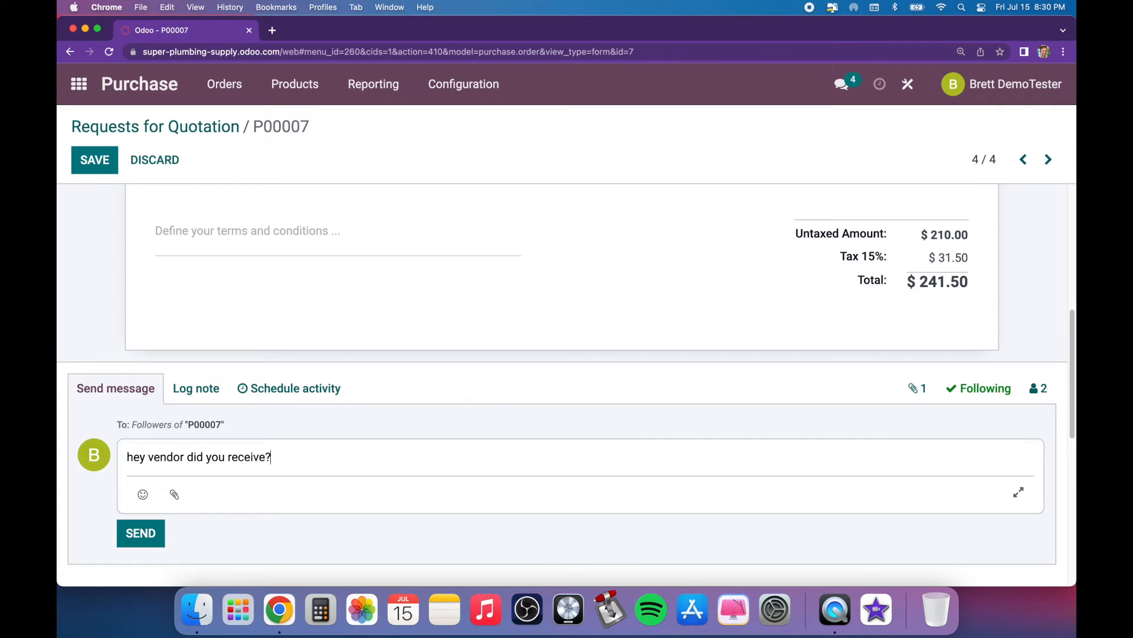
text(?)
click(150, 538)
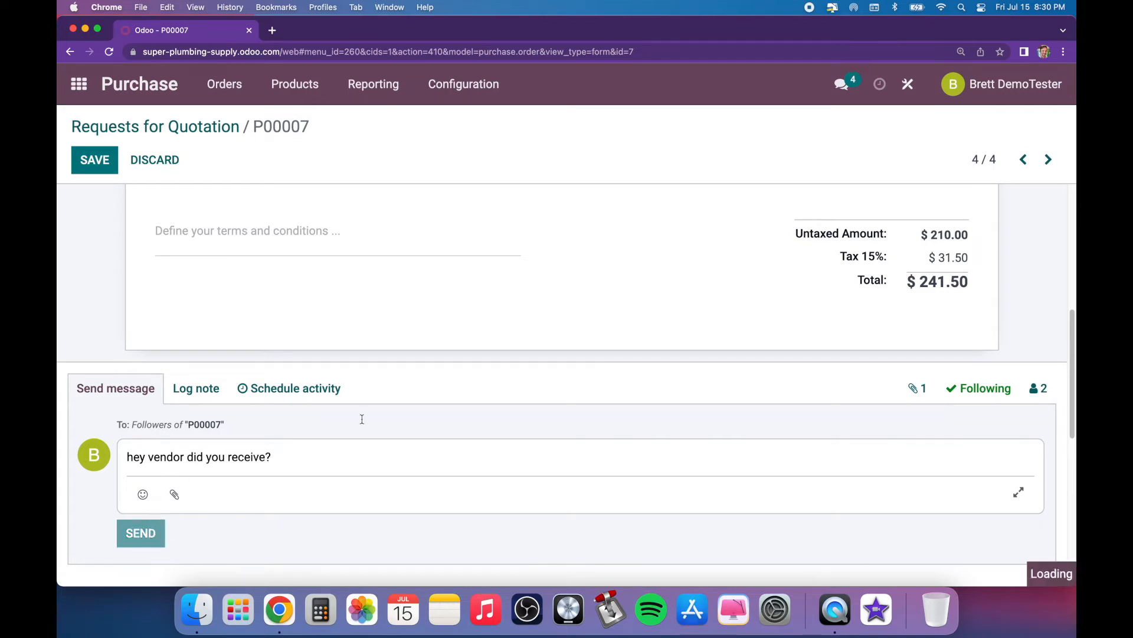
Log an internal note on the order that mentions the coworker and reads "hey", the mention, and "could you look at this???"
click(198, 389)
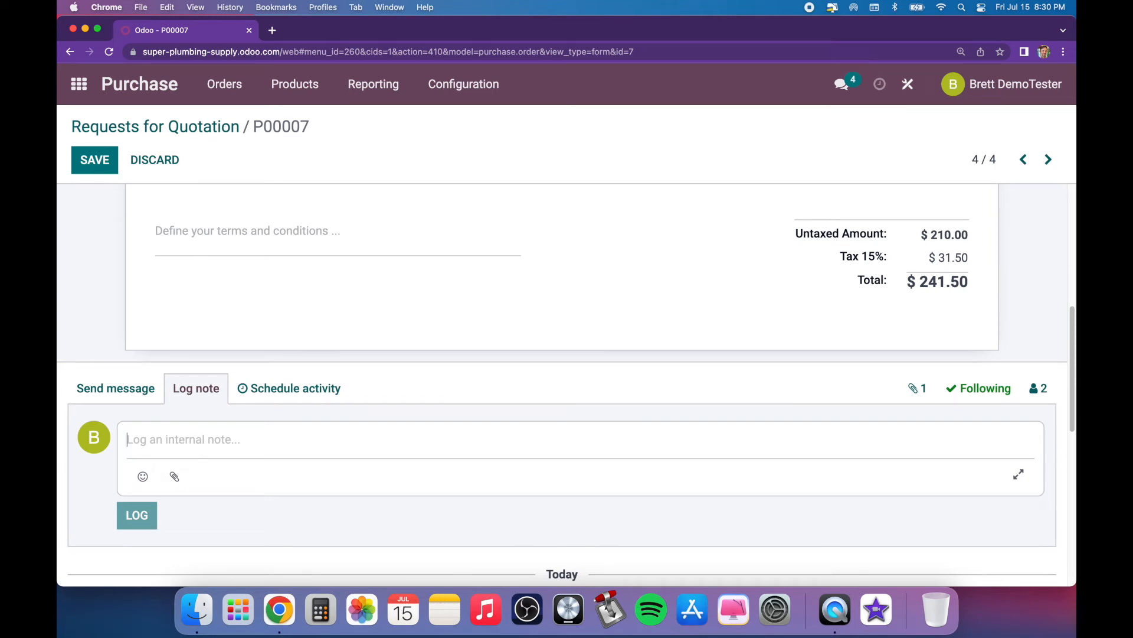
text(hye )
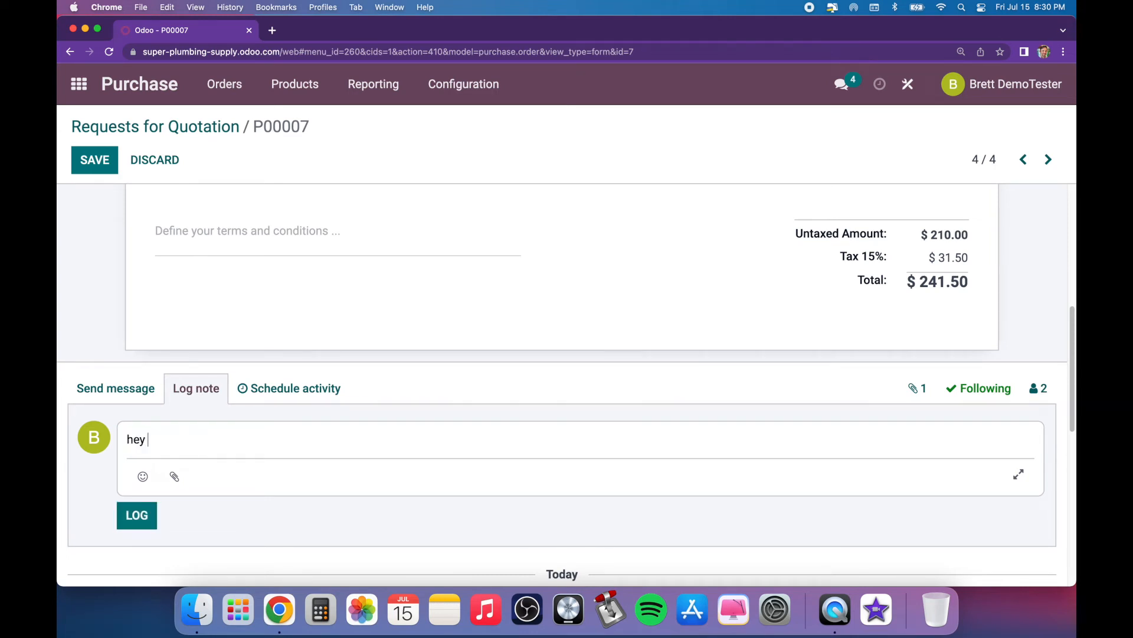
text(@)
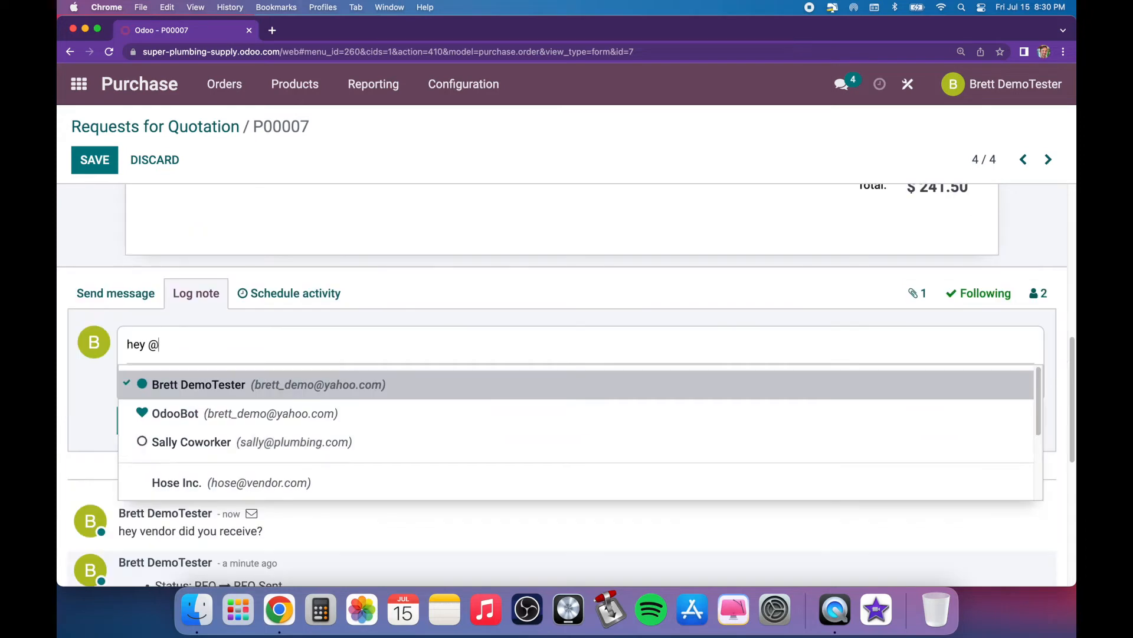
click(218, 444)
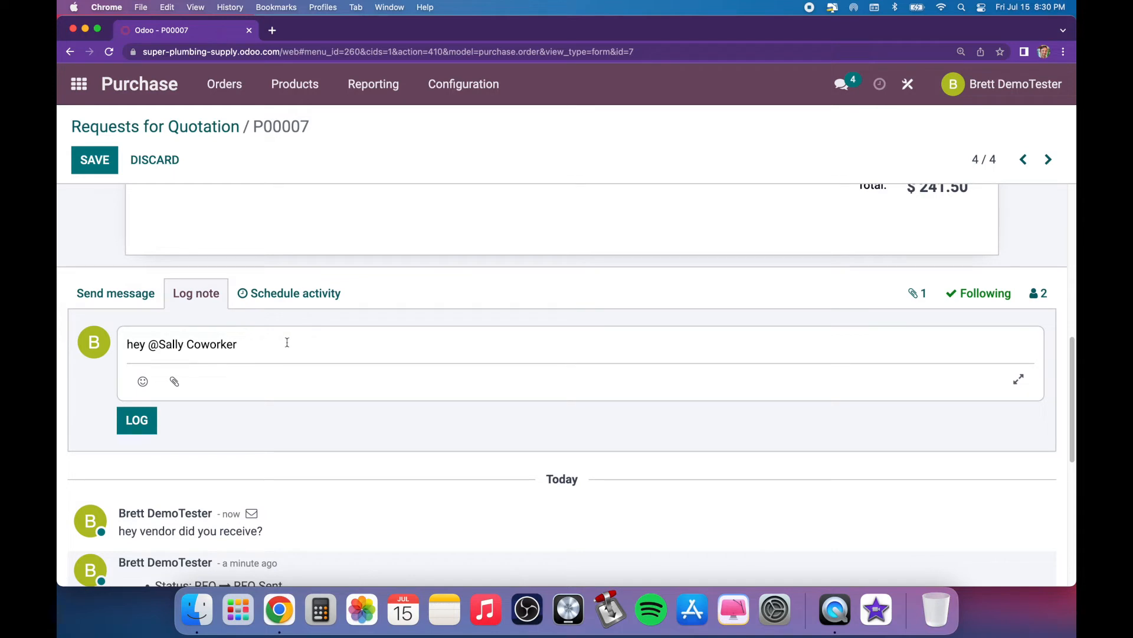
text(could you look at this???)
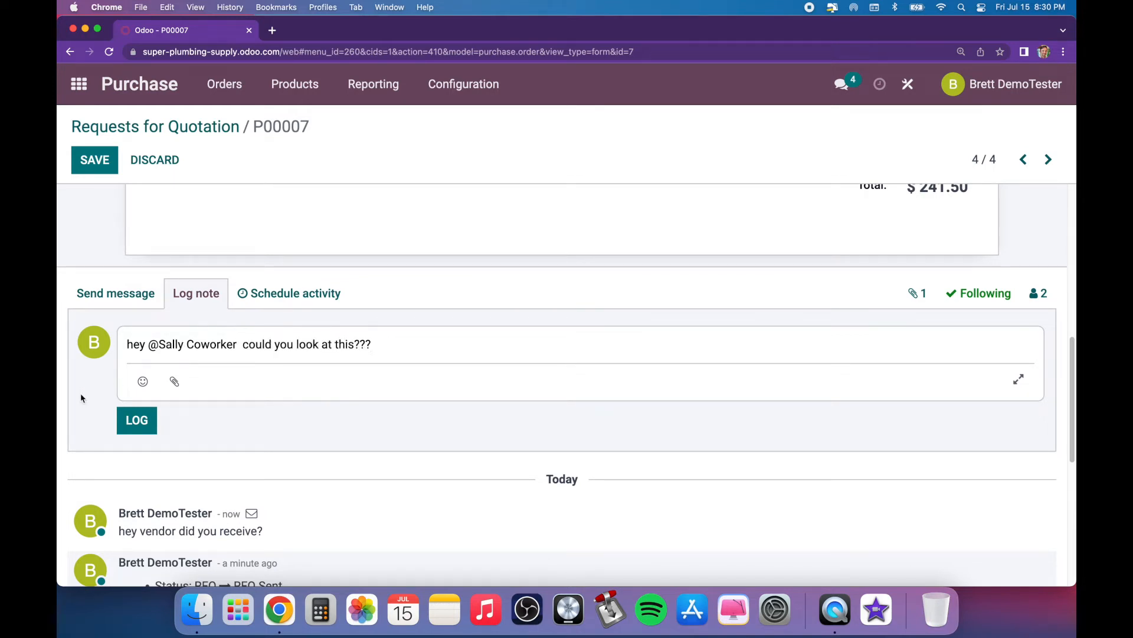
click(137, 420)
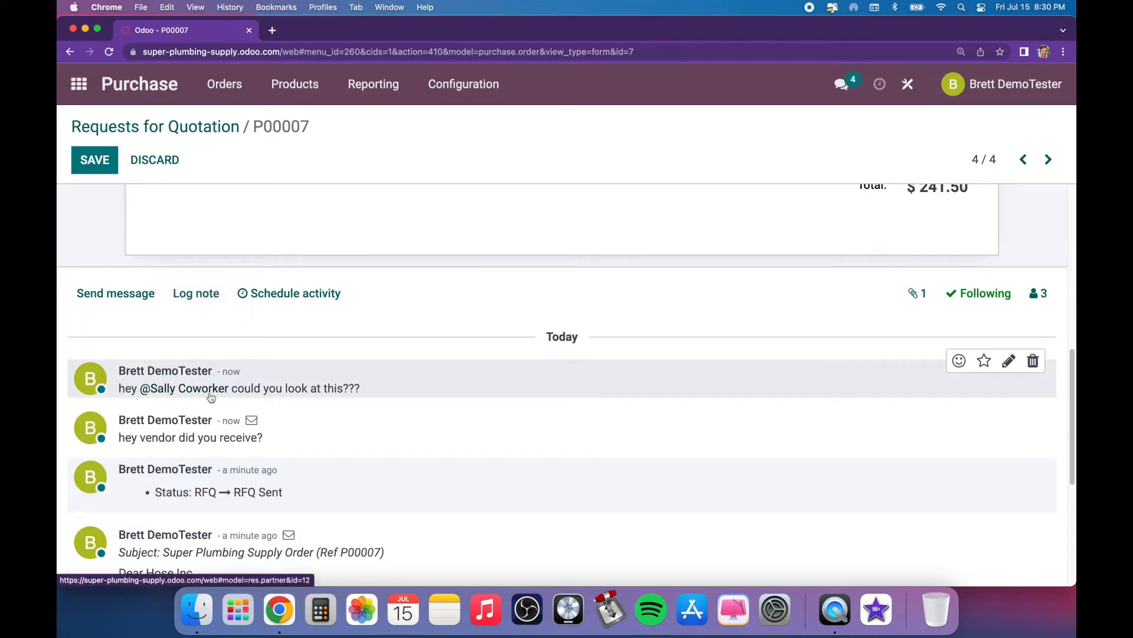
Look over the order form and check the list of conversations and notifications, closing it again
scroll(301, 360, up, 10)
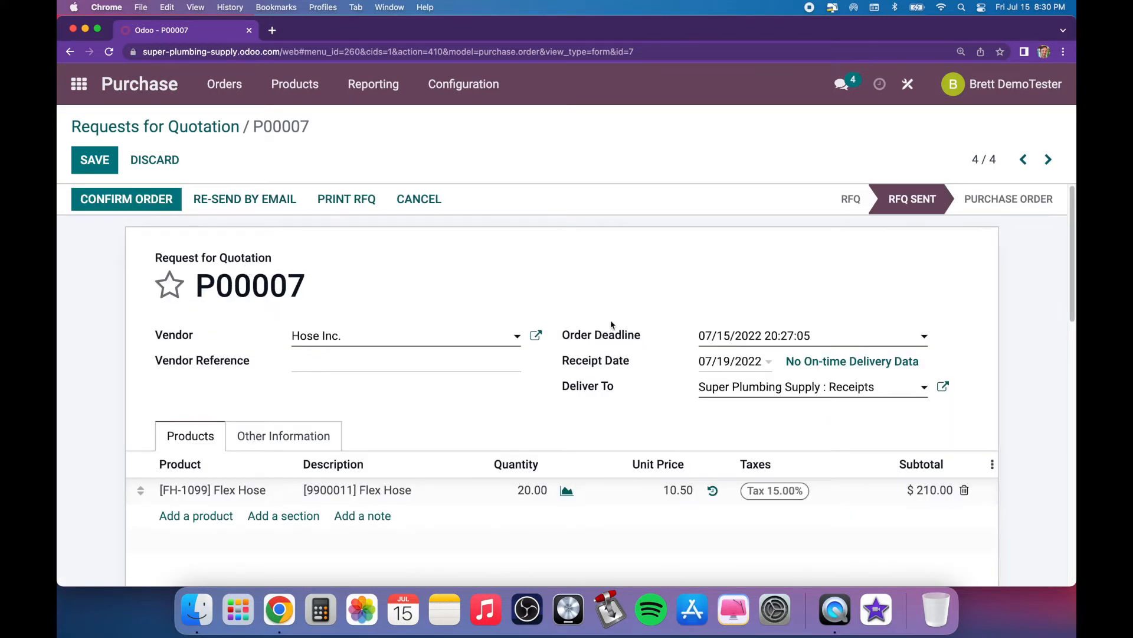
scroll(146, 386, down, 10)
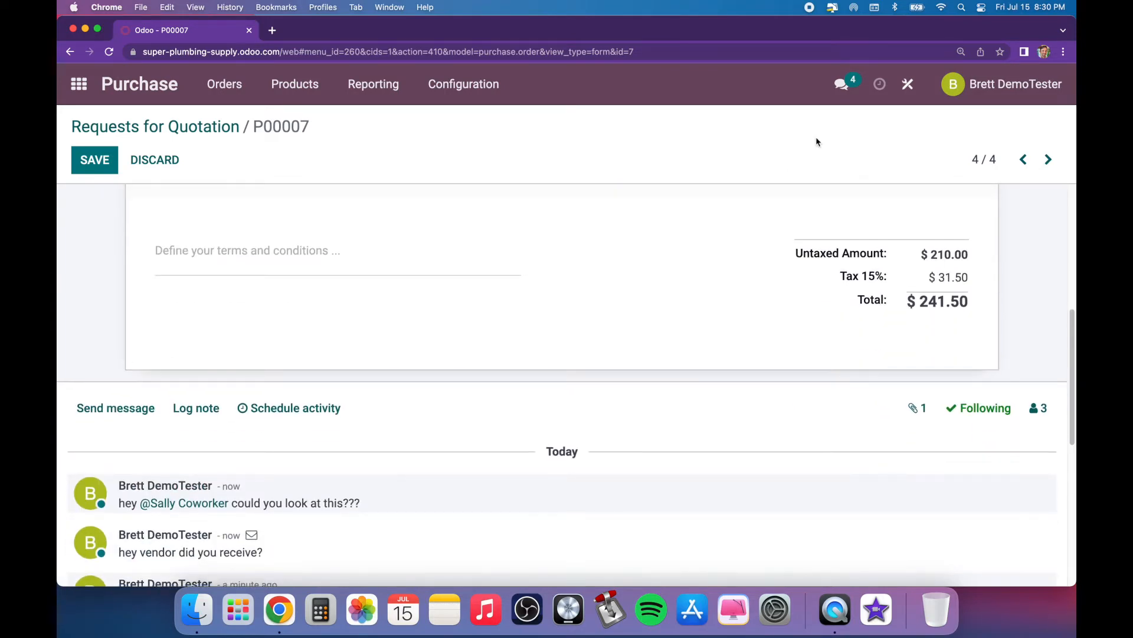
click(842, 86)
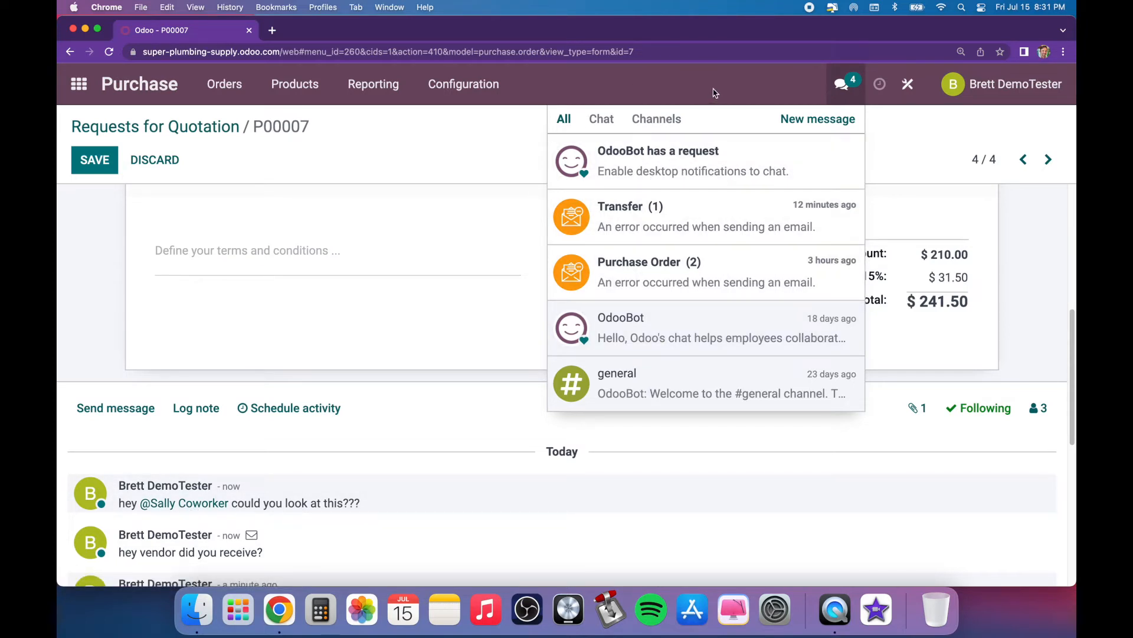
click(932, 136)
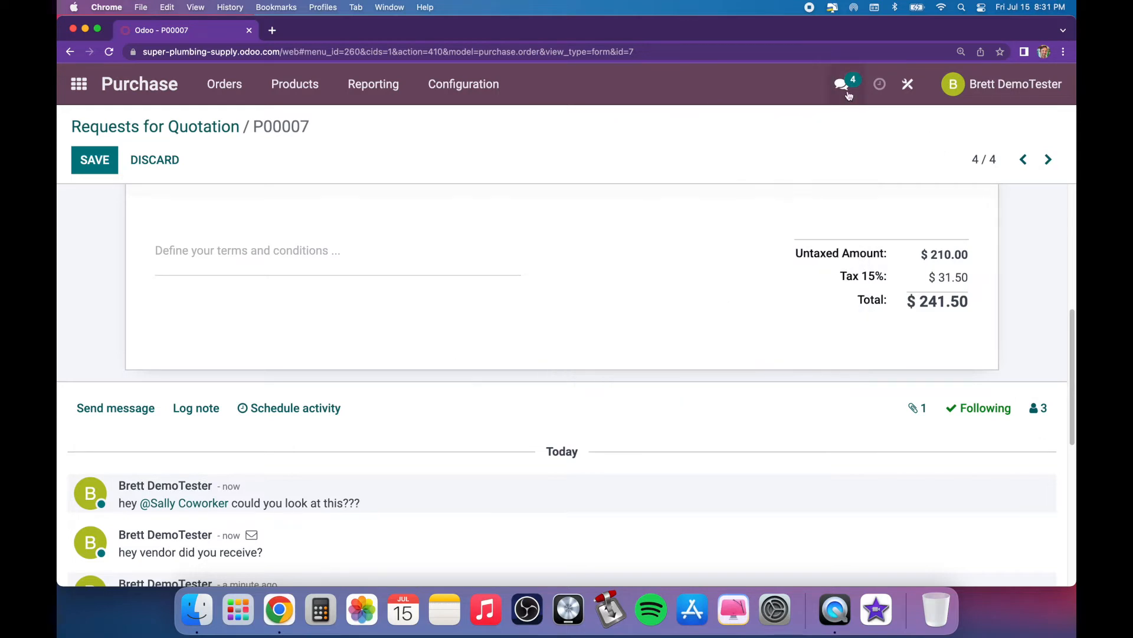
Schedule a To Do activity on the order with the summary "follow up check", due 07/21/2022 and assigned to the coworker
scroll(284, 419, down, 1)
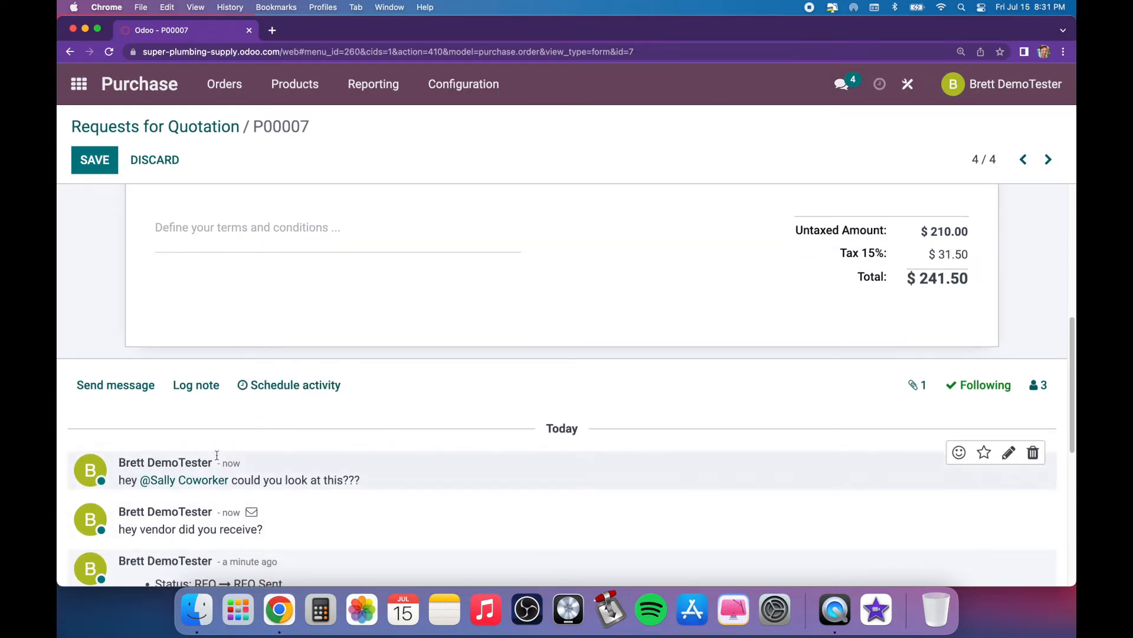
click(279, 399)
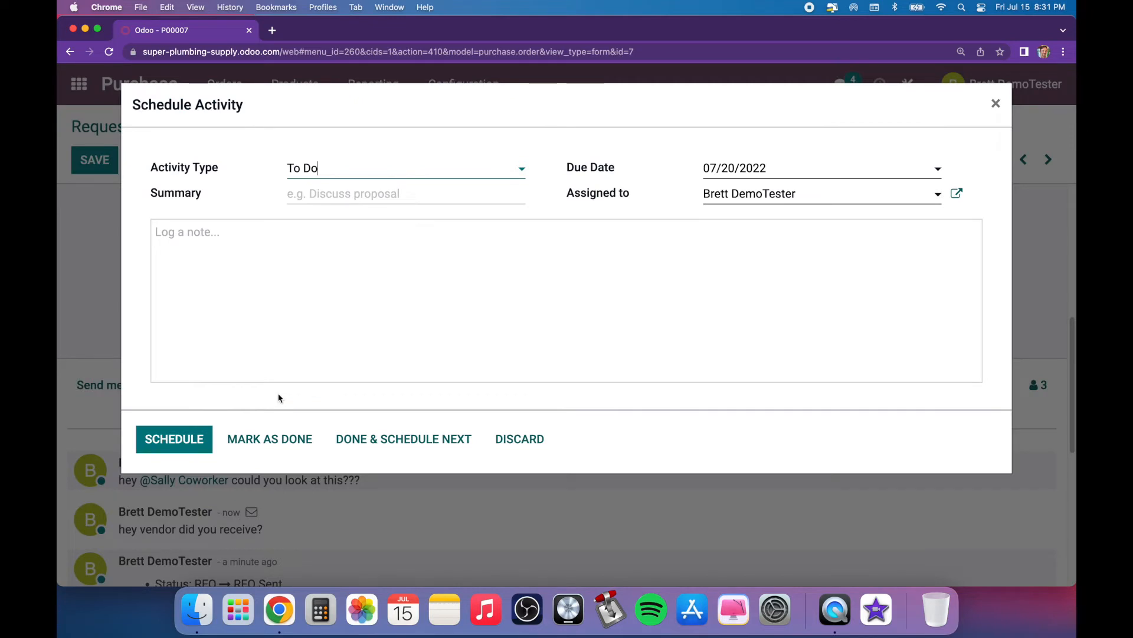
click(375, 176)
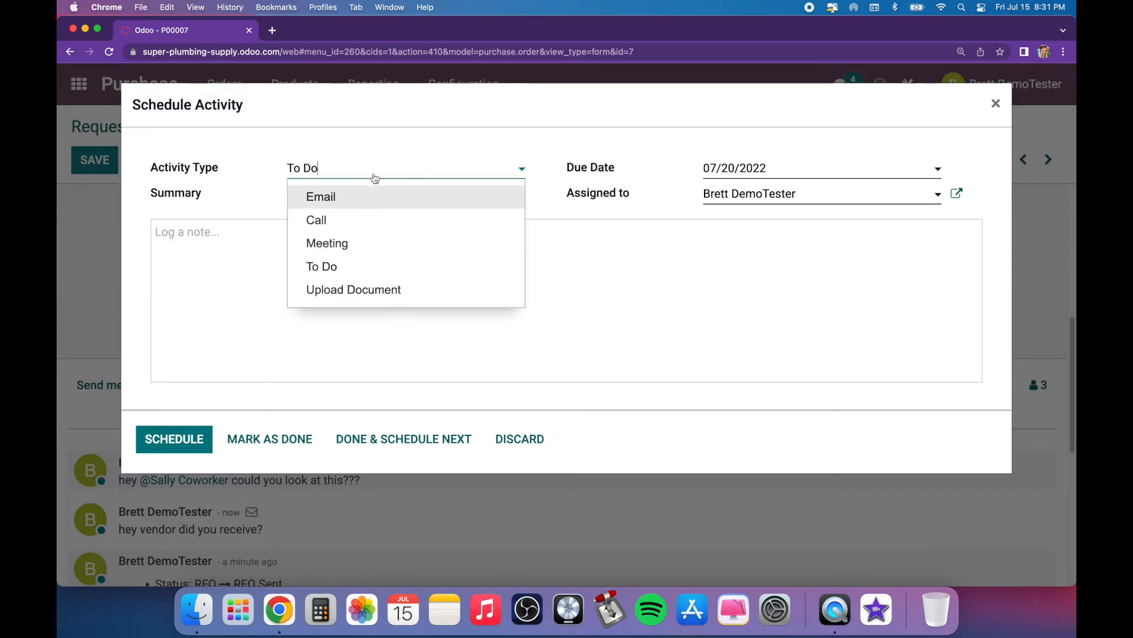
click(367, 140)
click(318, 196)
text(follow up check)
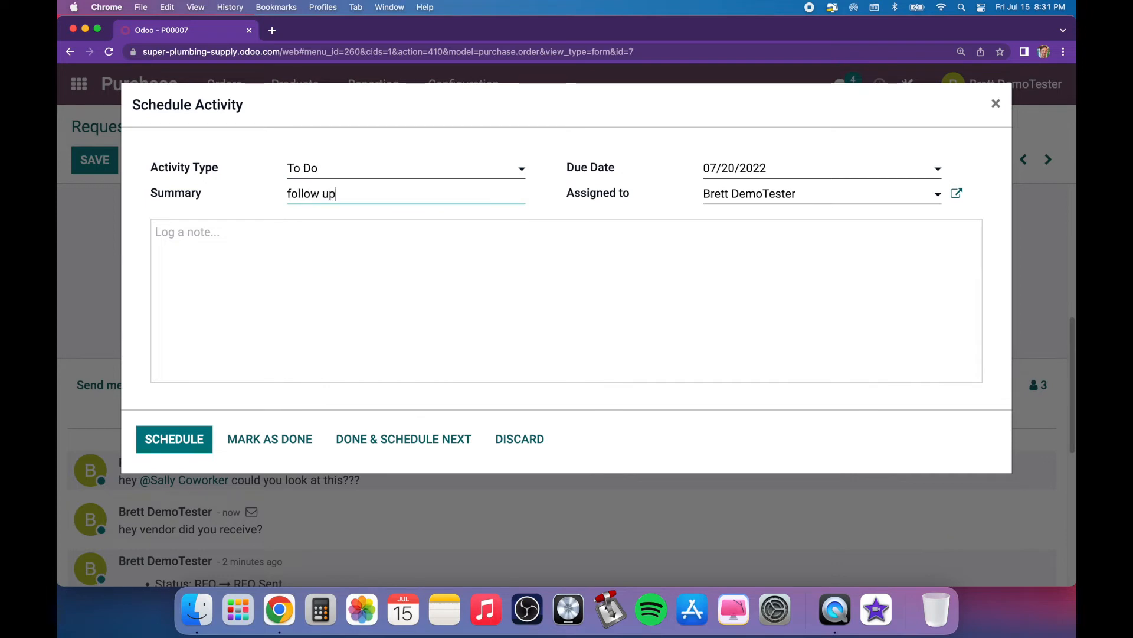
click(756, 168)
click(868, 363)
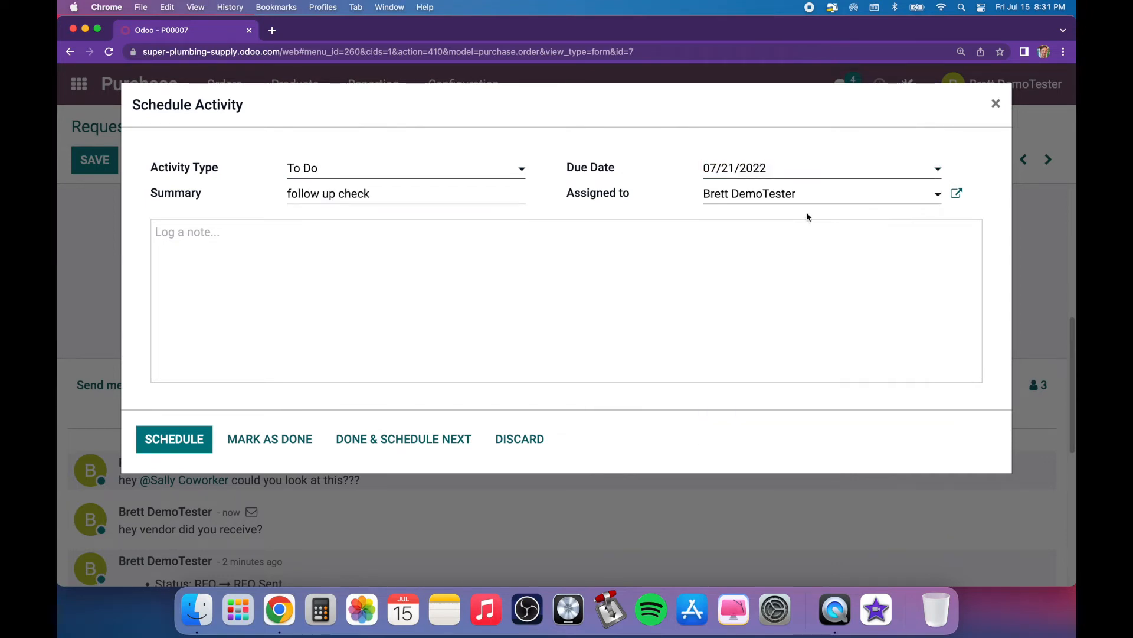
click(808, 199)
click(765, 251)
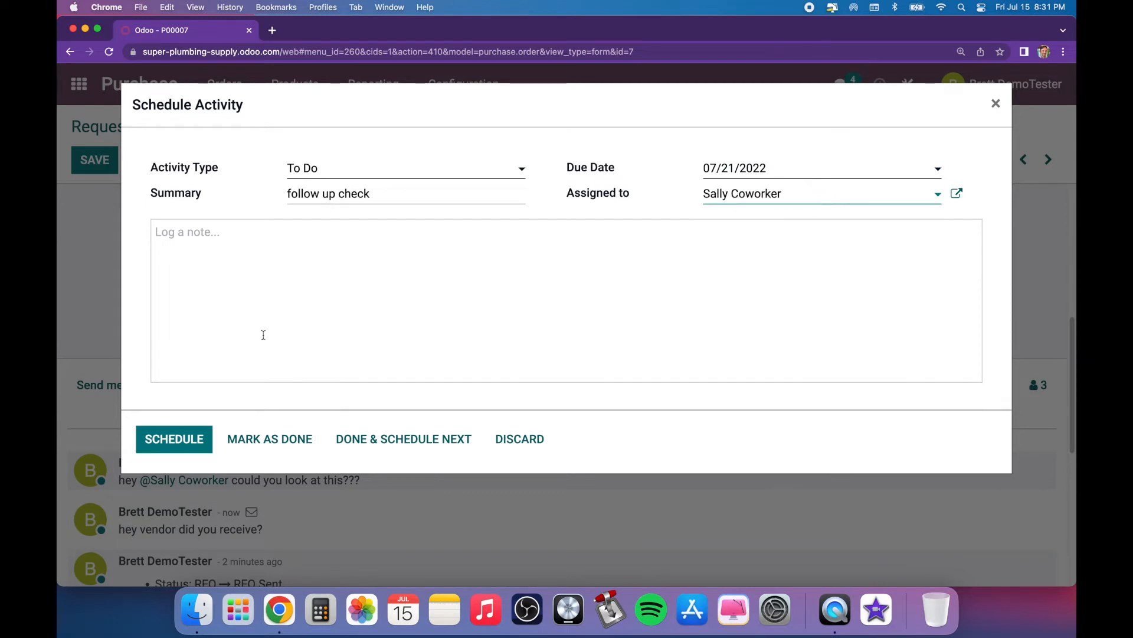
click(203, 439)
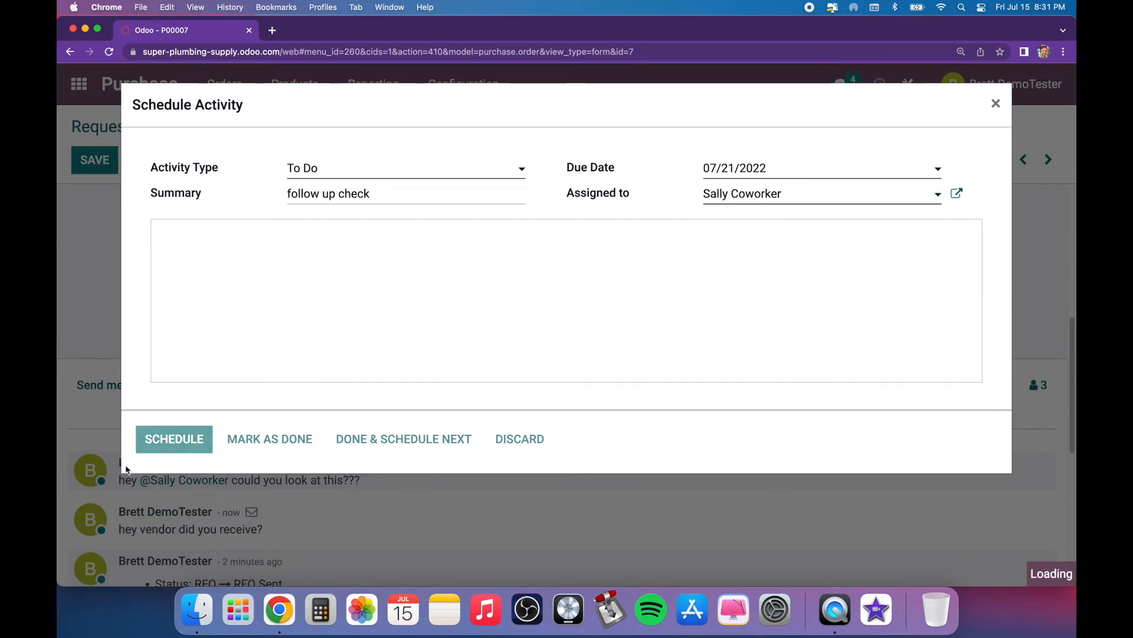
Examine the order's planned activity, then check the conversation list and the overview of late, today's and future activities
scroll(148, 414, down, 10)
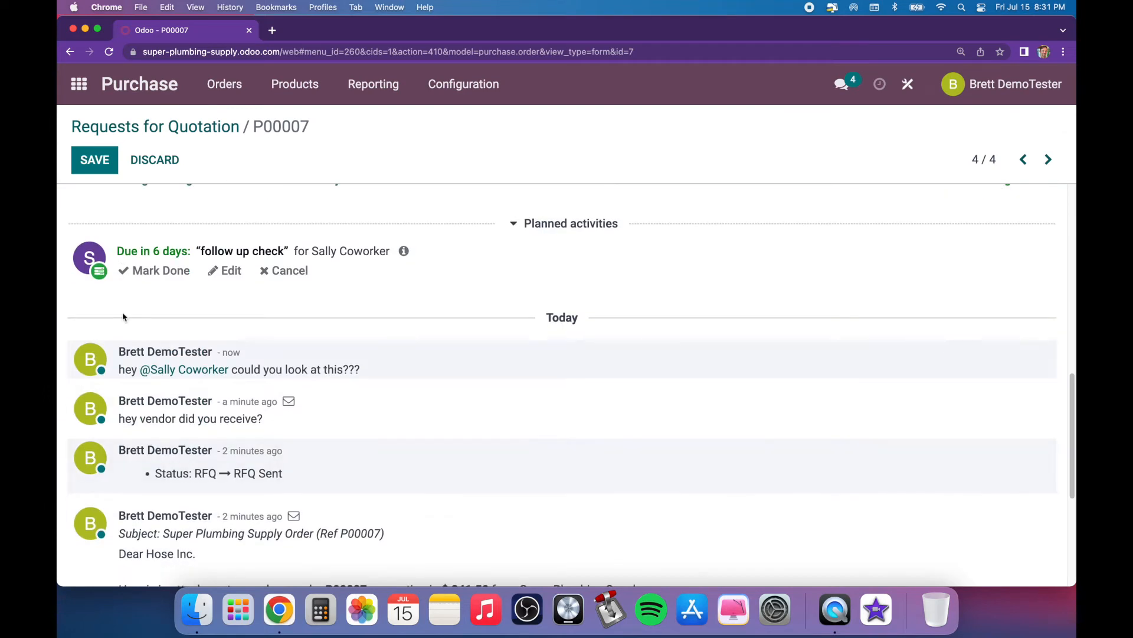
scroll(438, 285, up, 2)
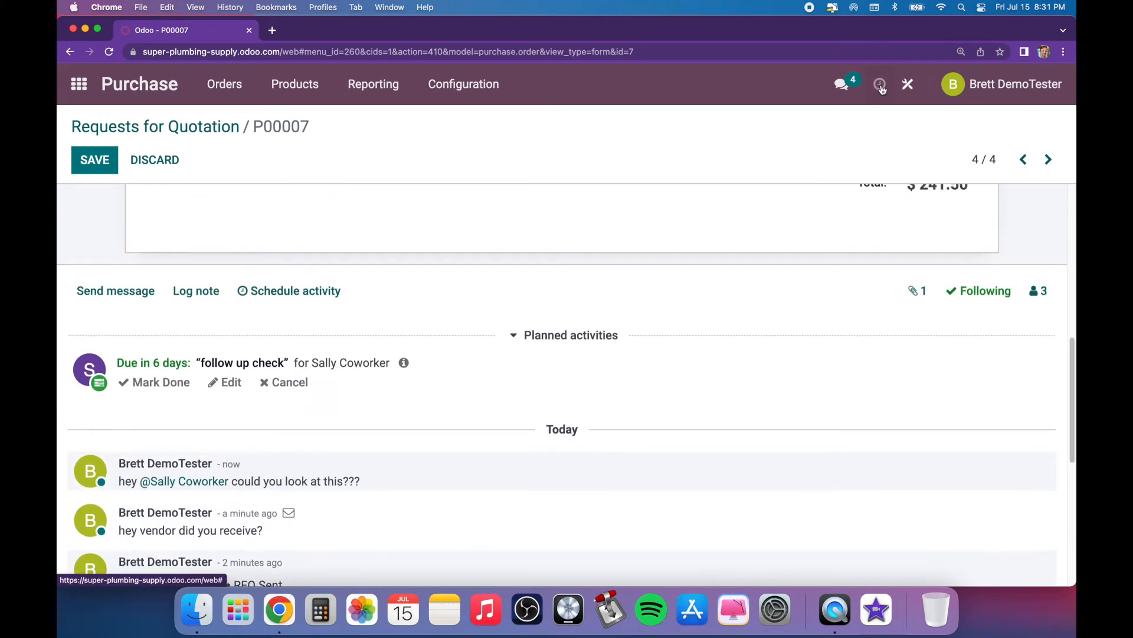
click(842, 85)
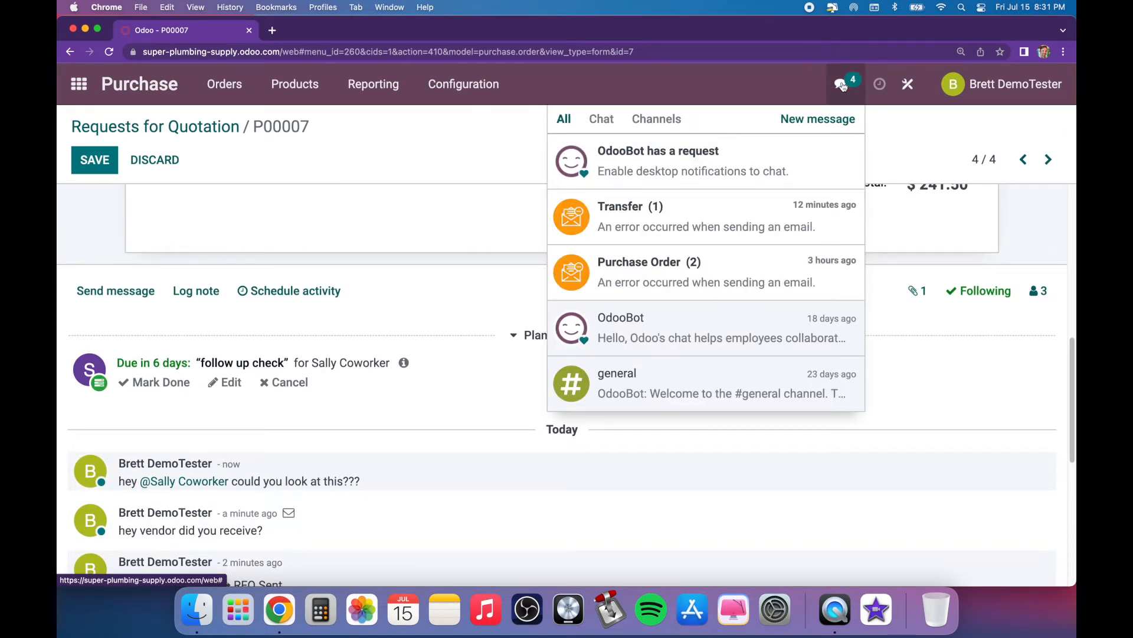
click(881, 85)
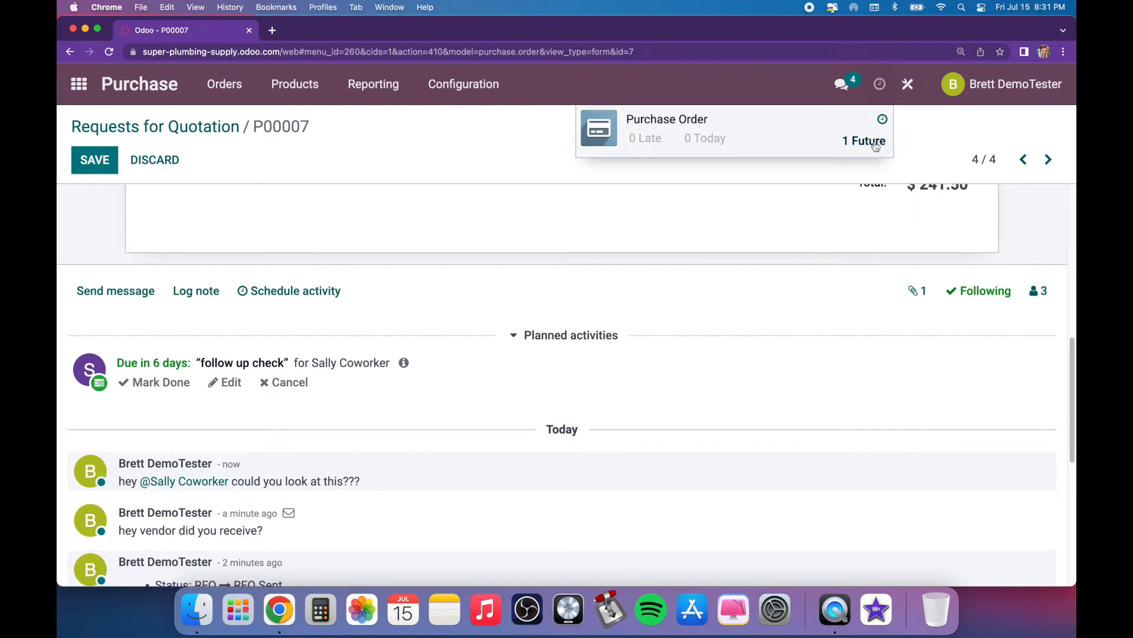
click(456, 284)
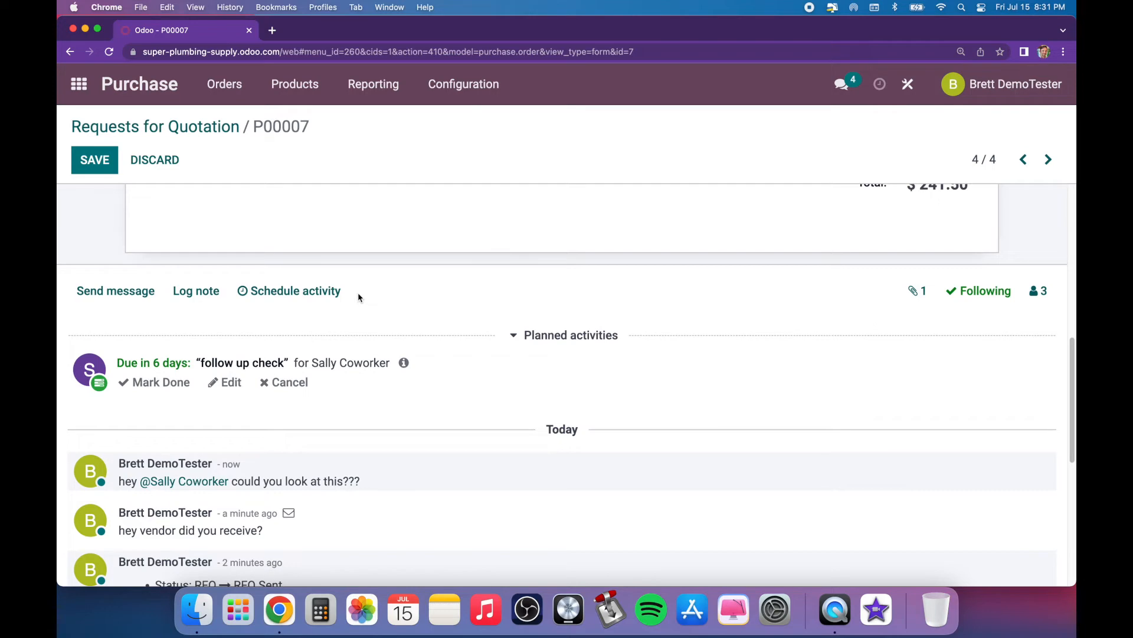
Save the request for quotation and look over its planned activities and messages
scroll(367, 299, down, 6)
scroll(293, 372, up, 4)
scroll(293, 372, up, 8)
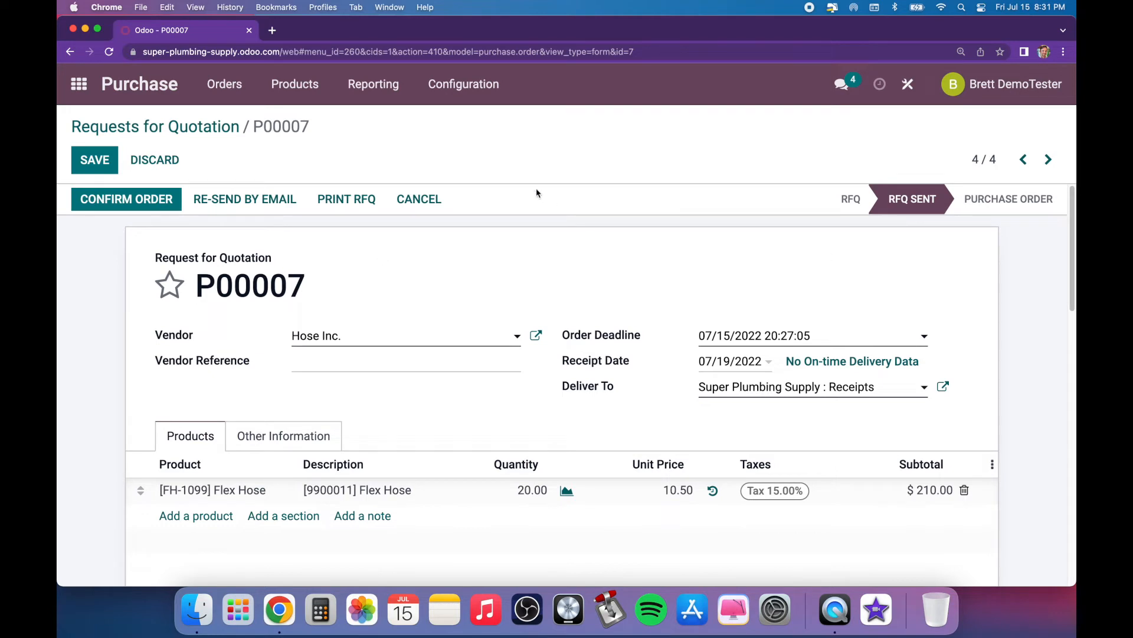
click(94, 160)
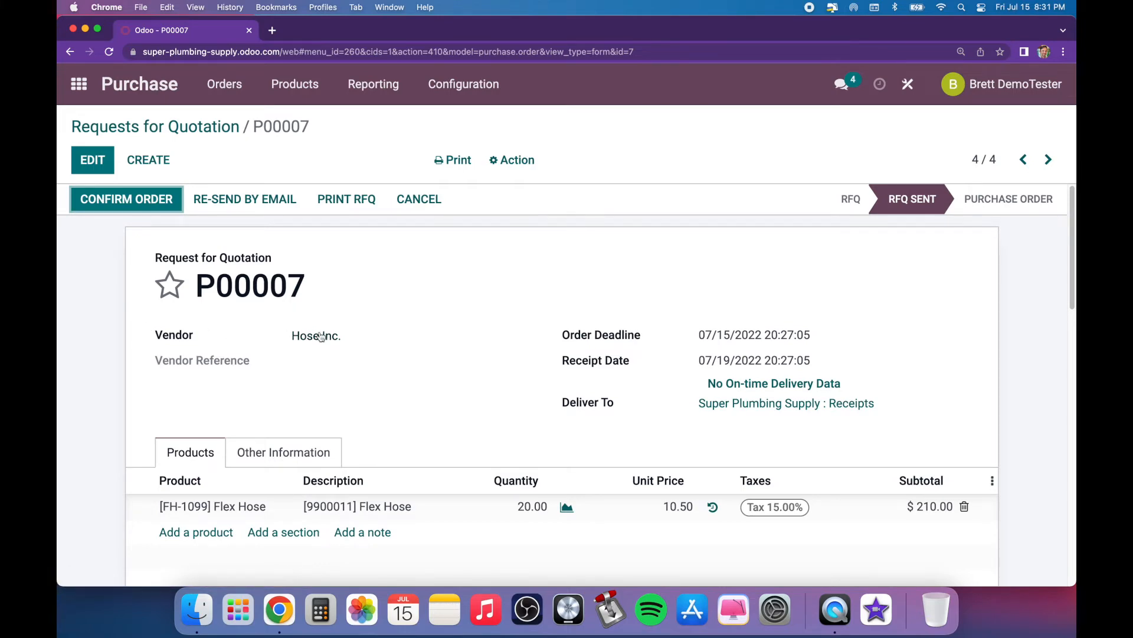
scroll(141, 377, down, 5)
scroll(140, 376, down, 2)
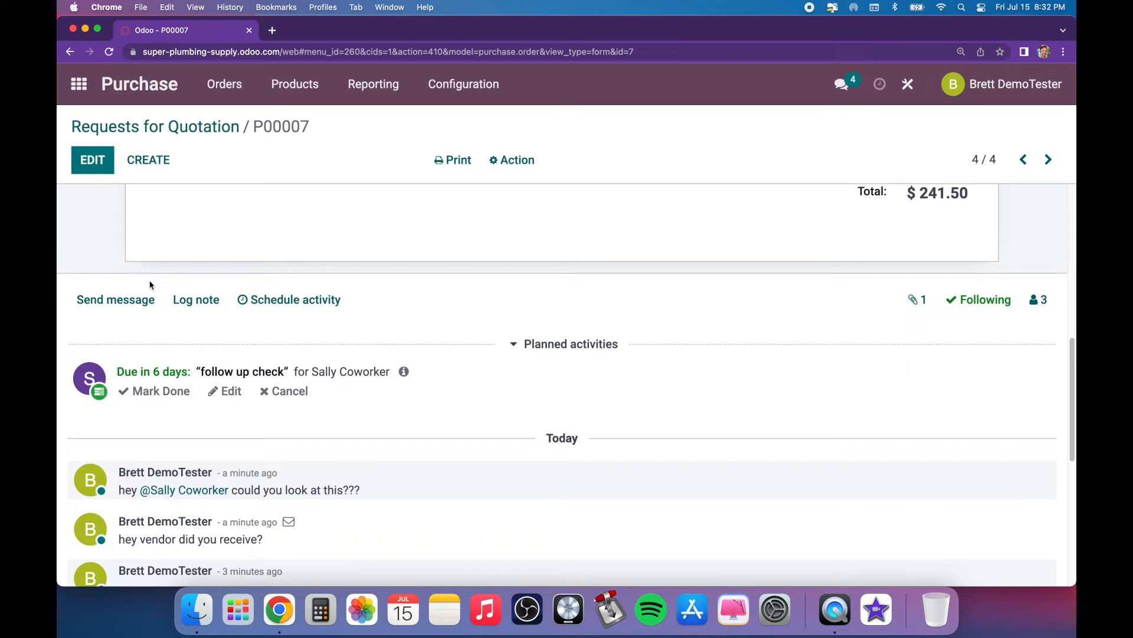
Review the quotation request's messages and lines, confirm it as a purchase order, and open its receipt
scroll(310, 425, down, 6)
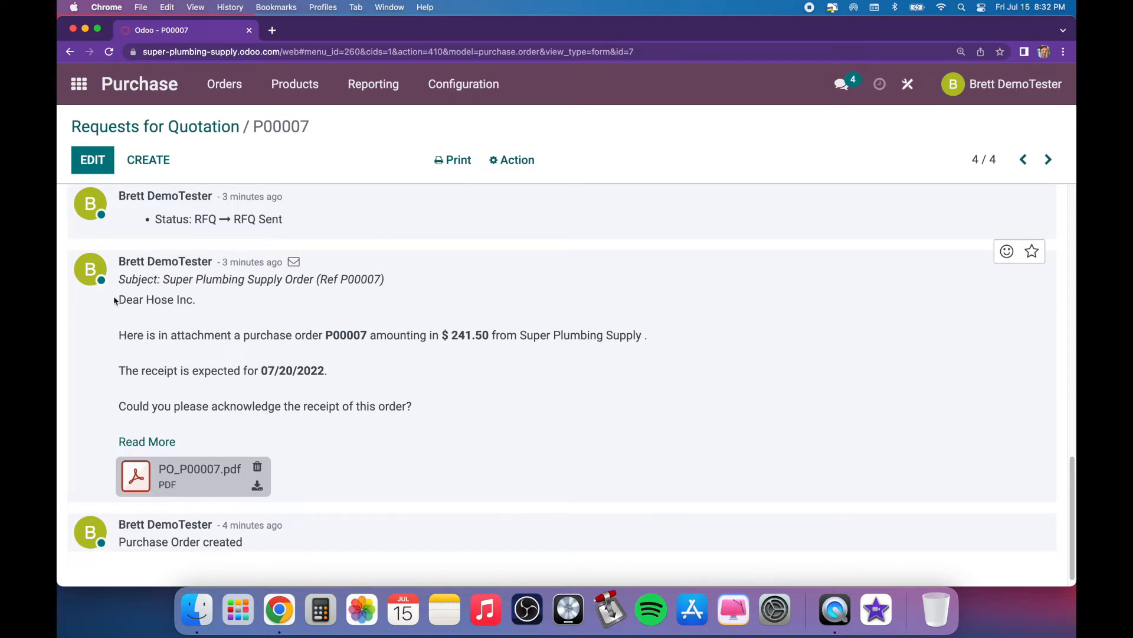
scroll(168, 317, up, 5)
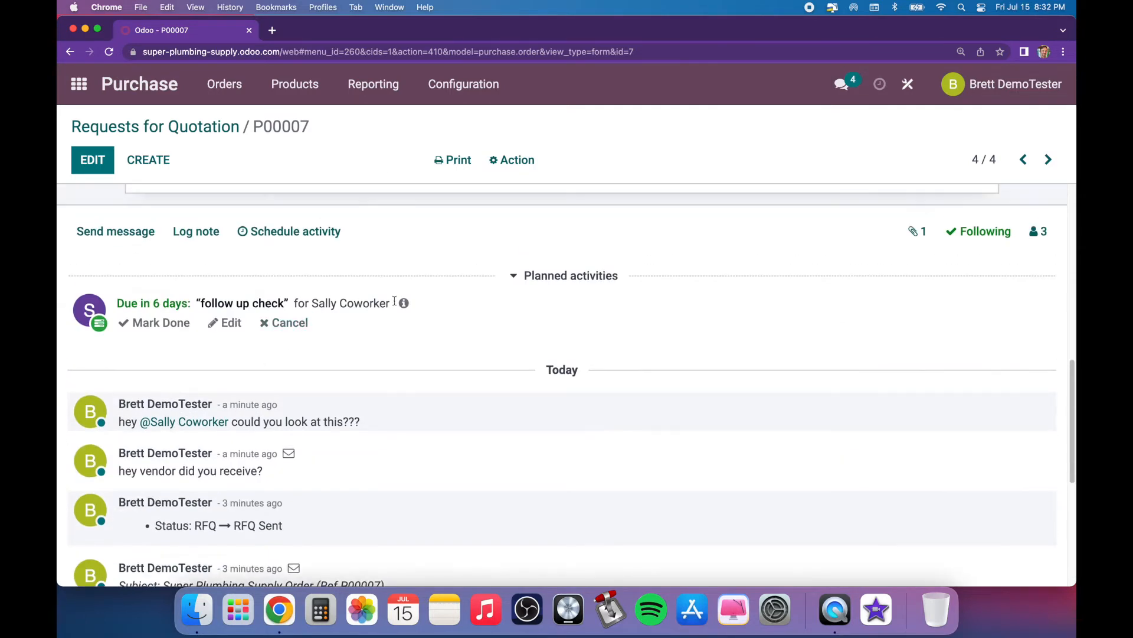
scroll(216, 322, up, 10)
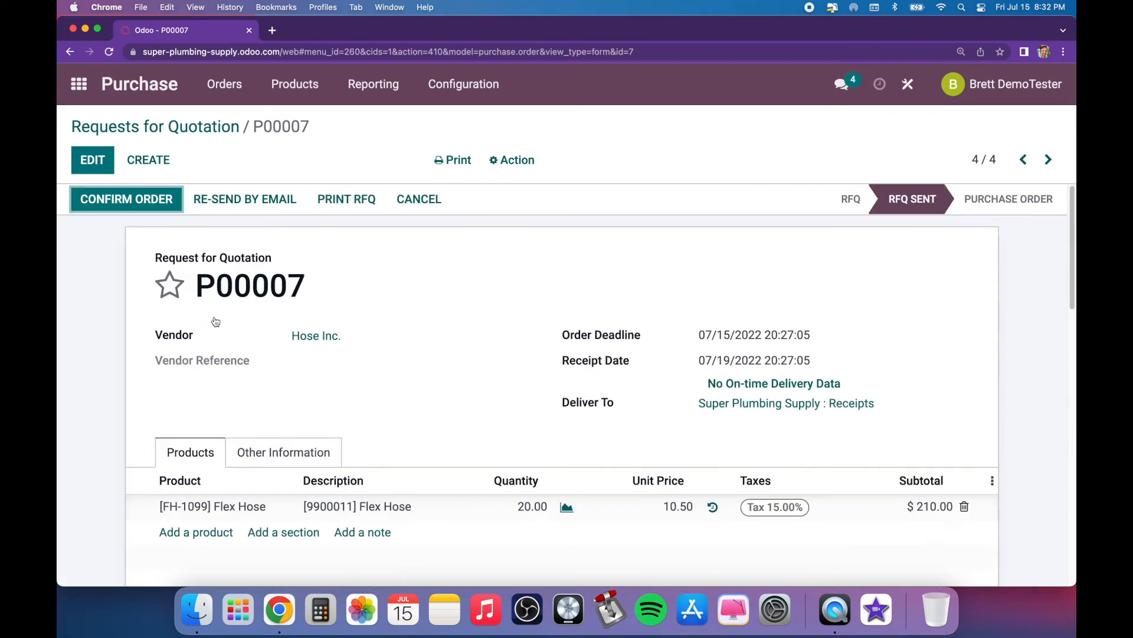
scroll(413, 384, down, 2)
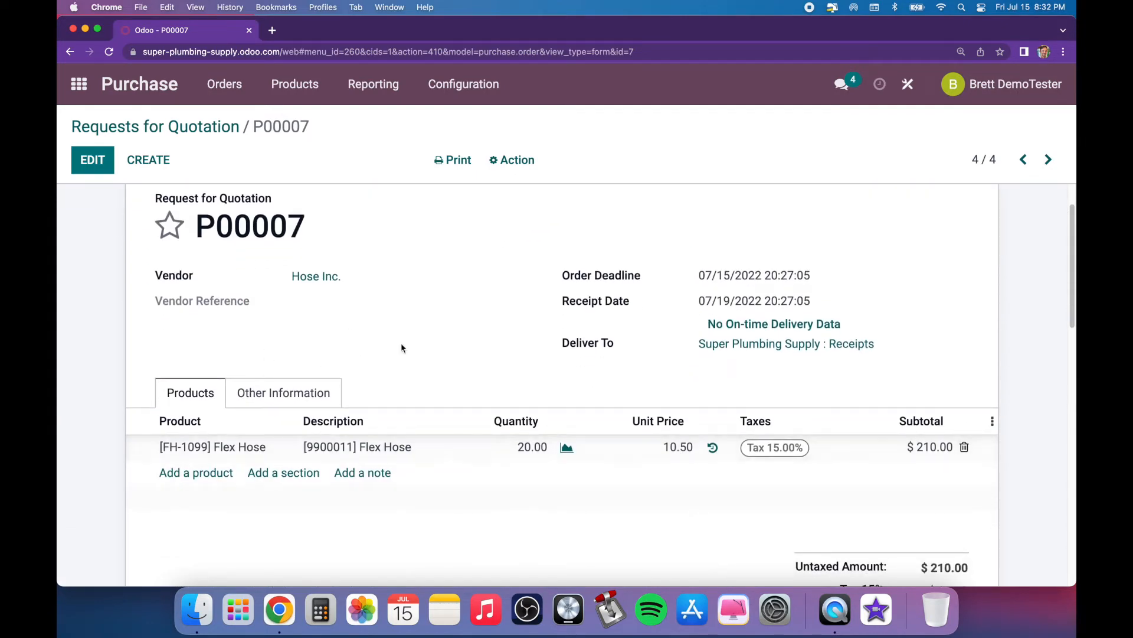
scroll(127, 274, up, 2)
click(127, 189)
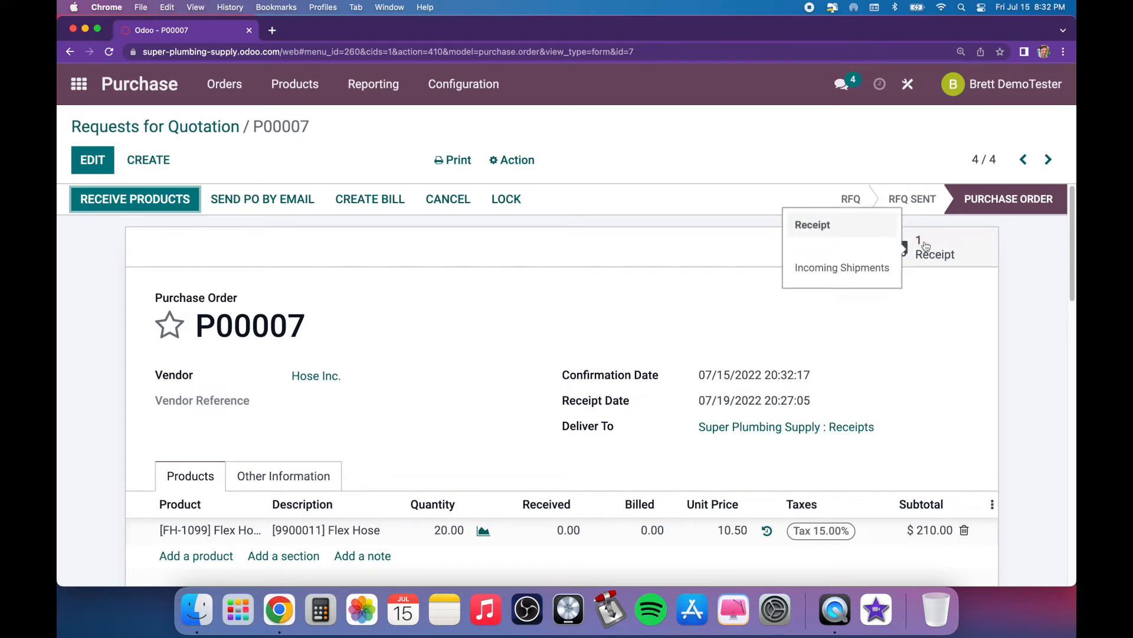
click(938, 254)
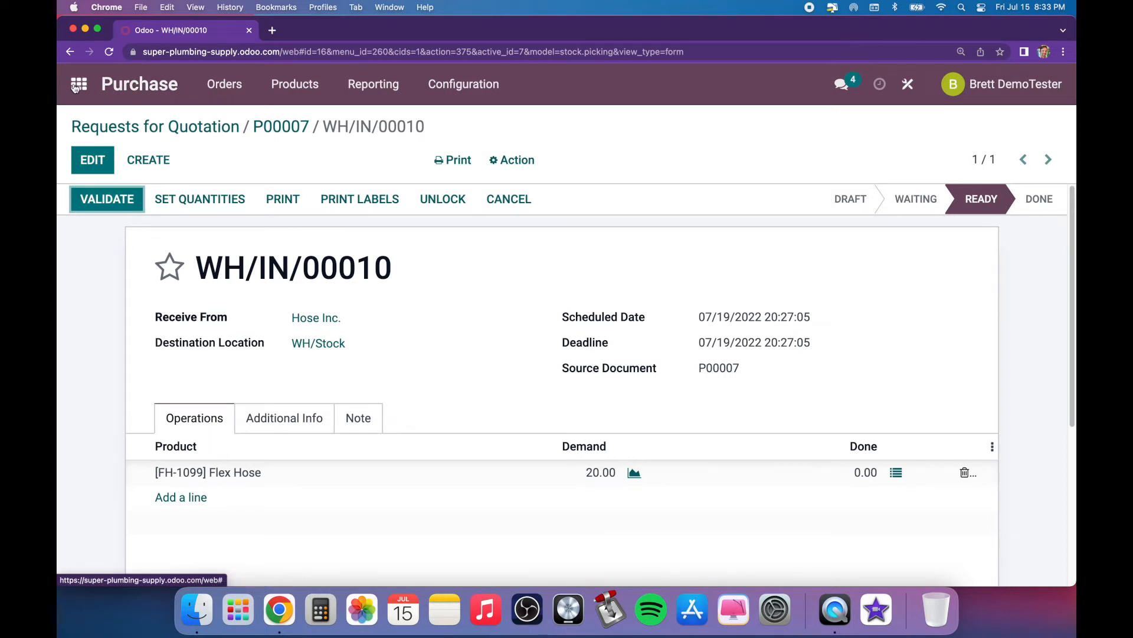
Switch to Inventory and open the Hose Inc. receipt scheduled for July 19 from the monthly calendar of ready receipts
click(77, 86)
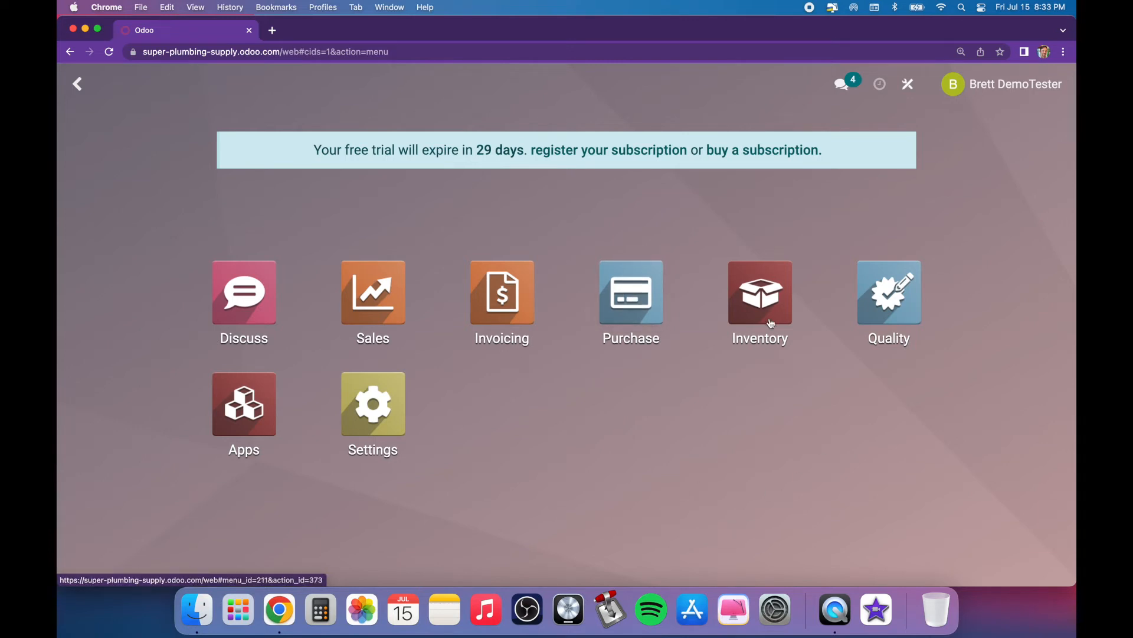
click(763, 296)
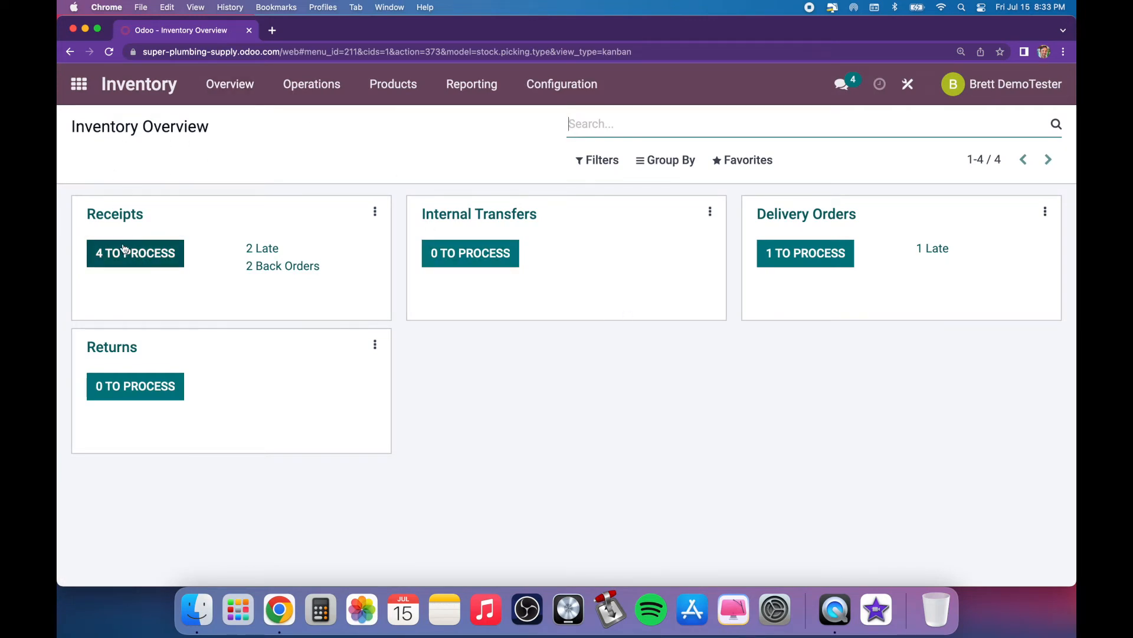
click(139, 265)
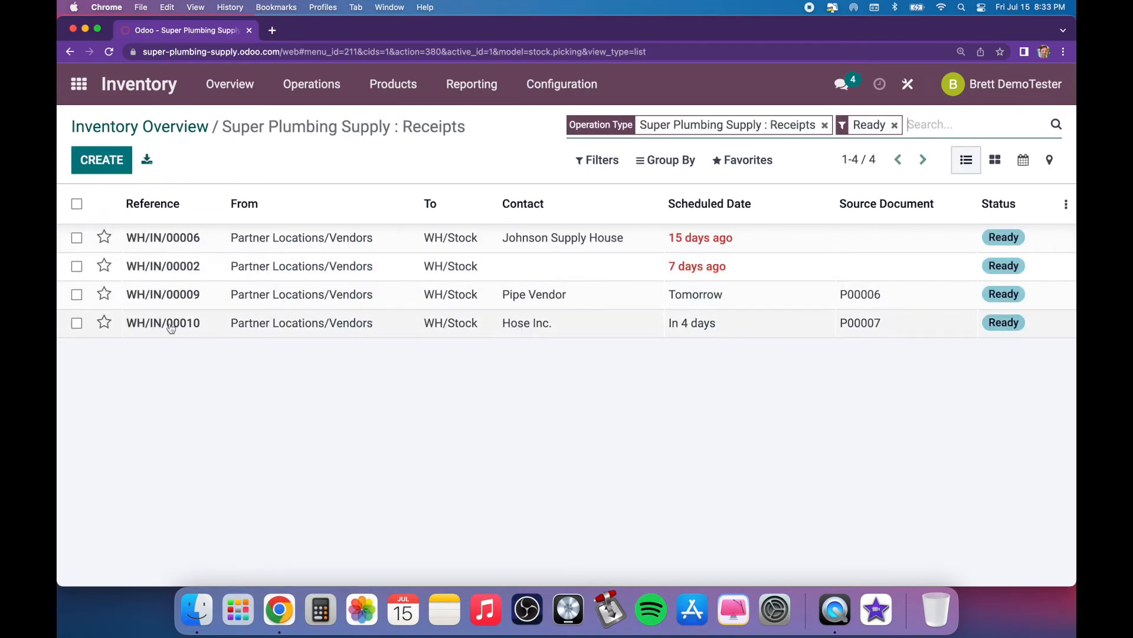
click(1024, 162)
click(302, 157)
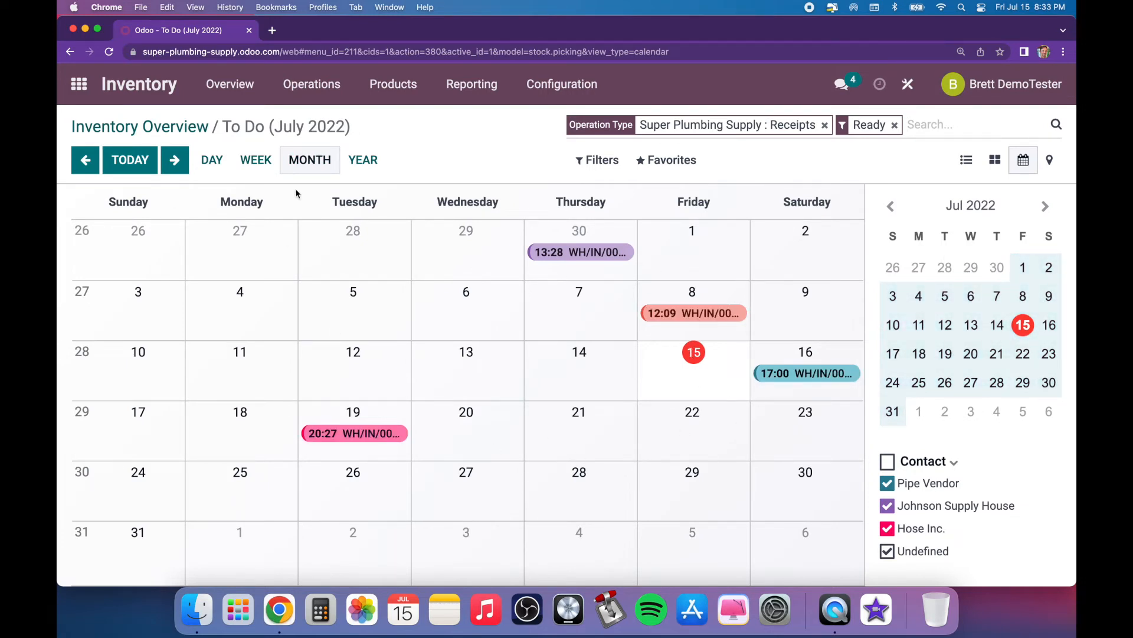
click(361, 436)
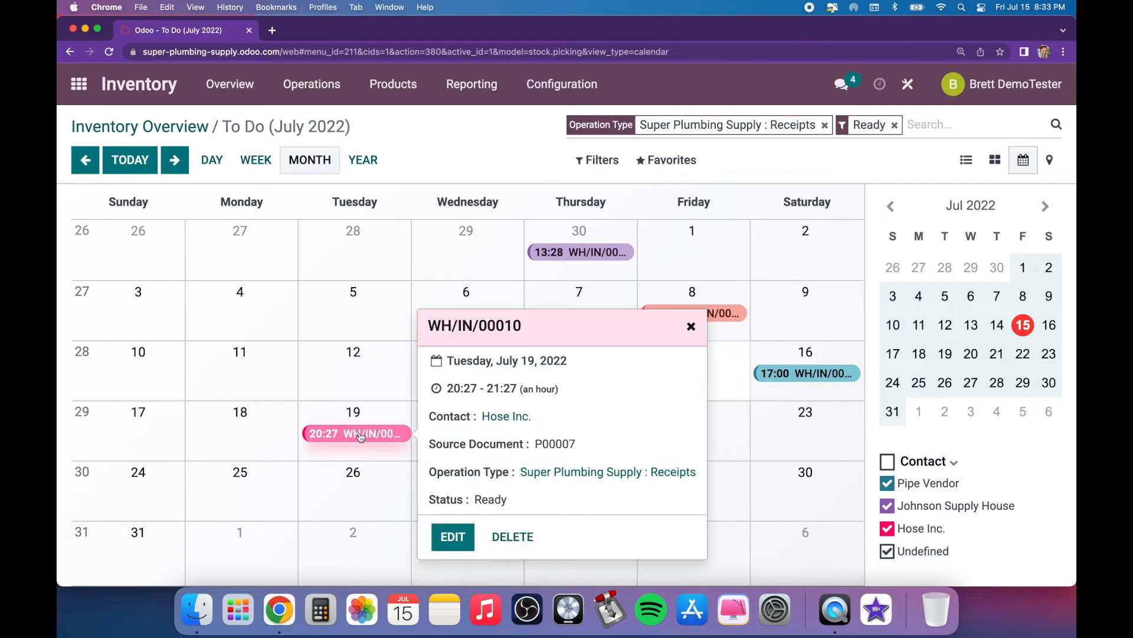
click(451, 535)
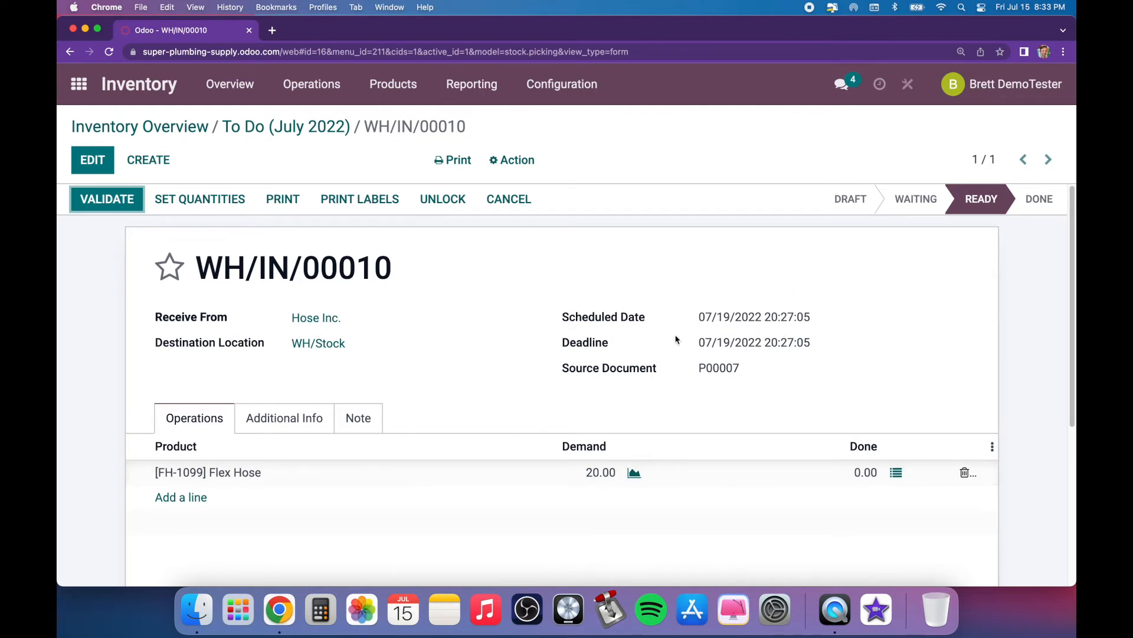
Record 20 units of Flex Hose as done into WH/Stock on the receipt and validate it
click(114, 161)
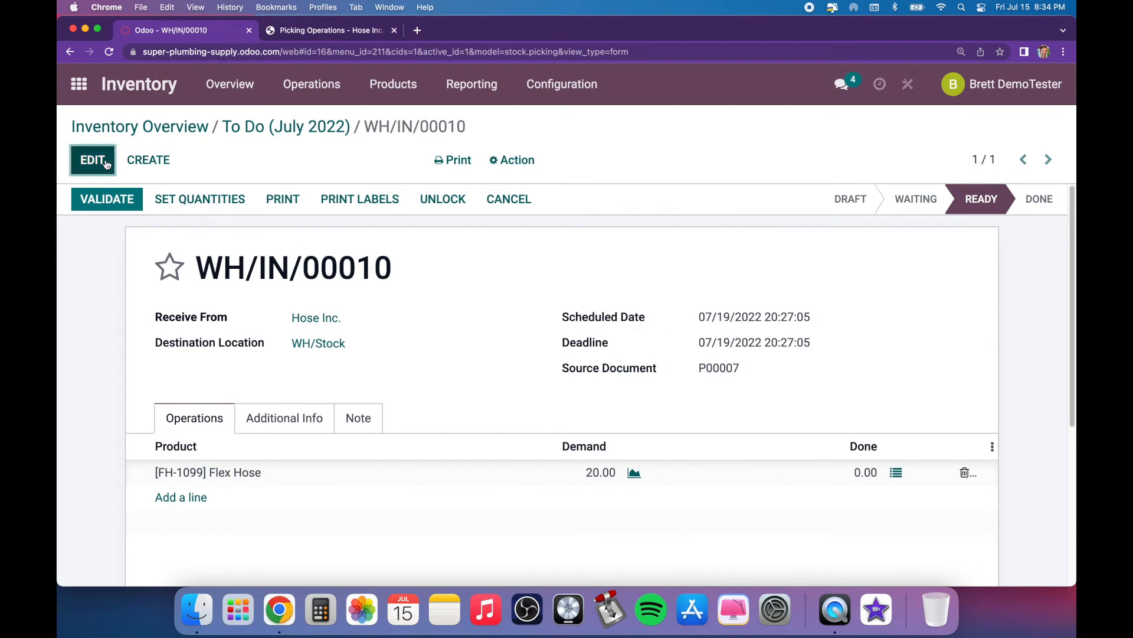
click(897, 473)
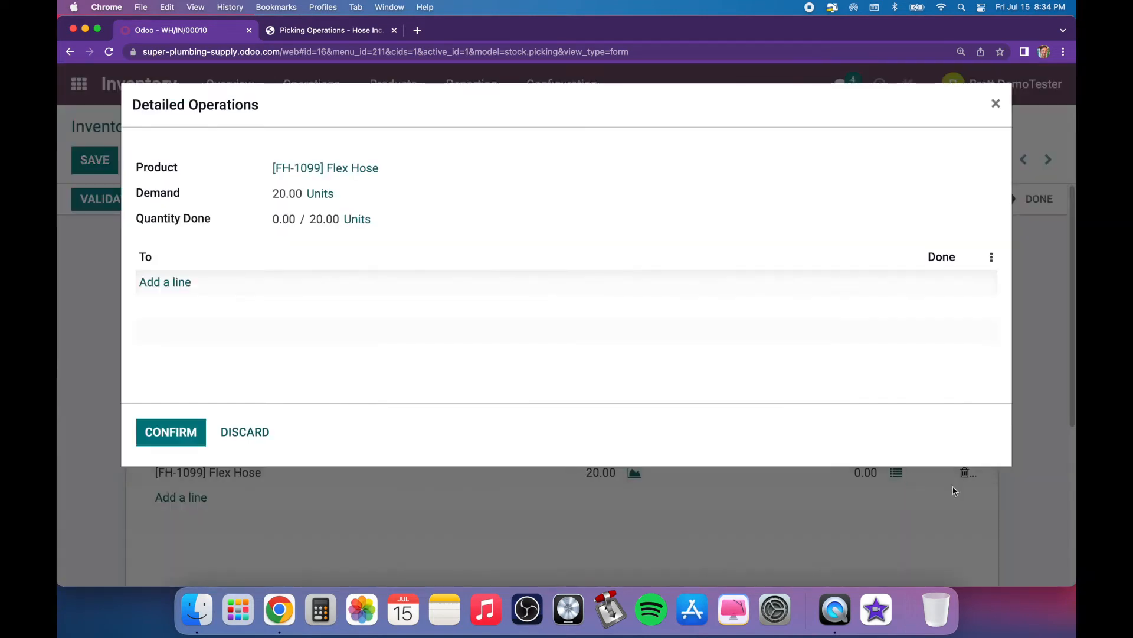
click(166, 282)
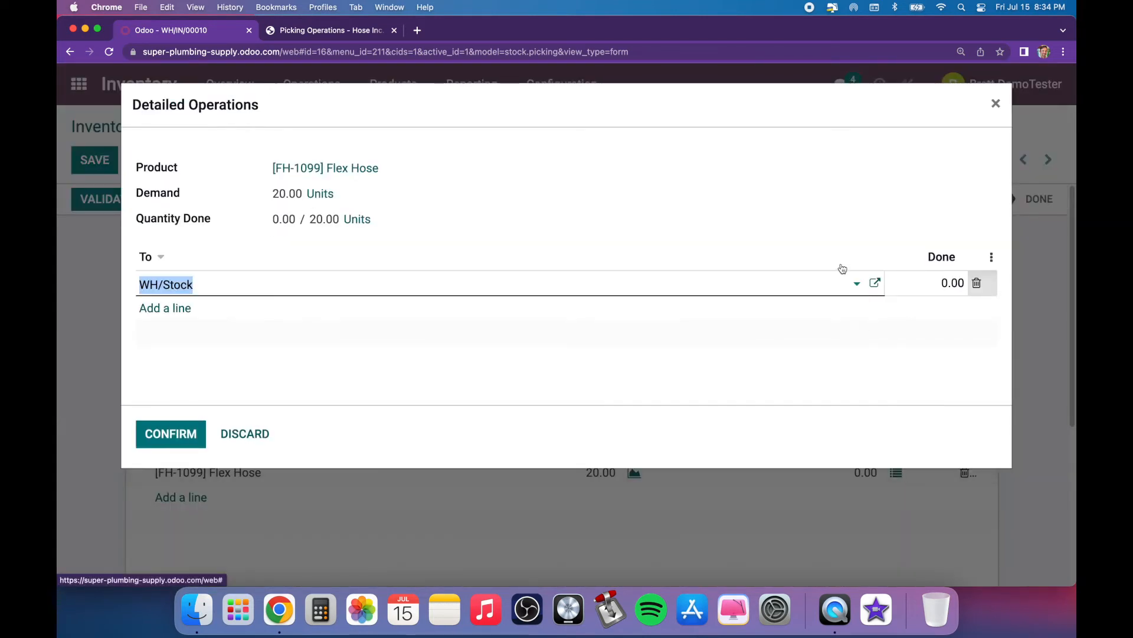
click(942, 283)
text(20)
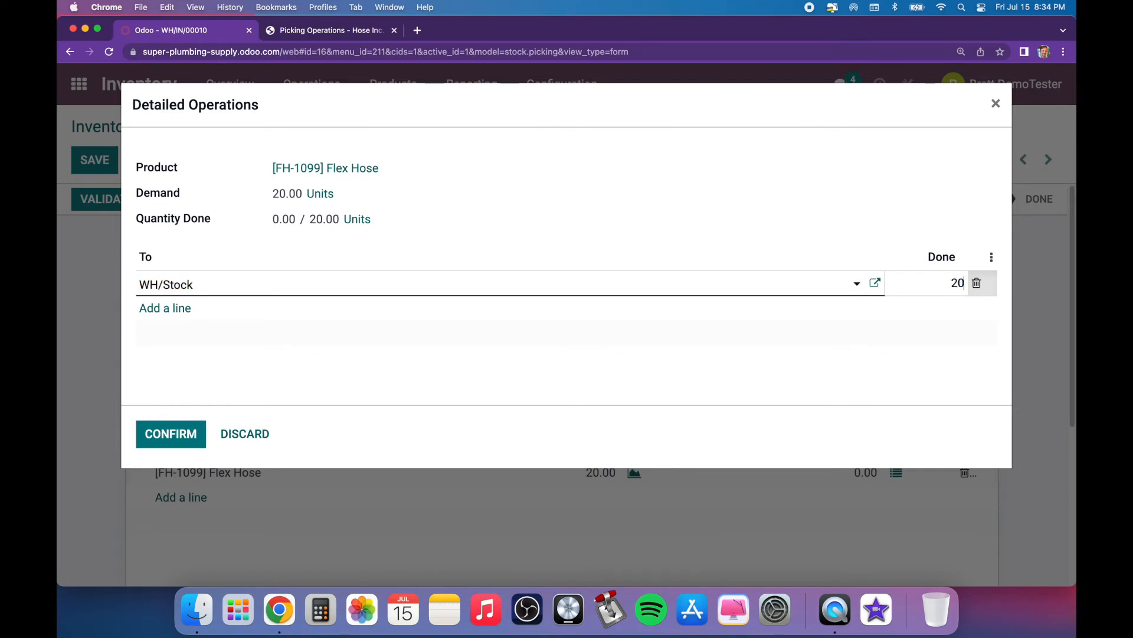
click(809, 207)
click(192, 439)
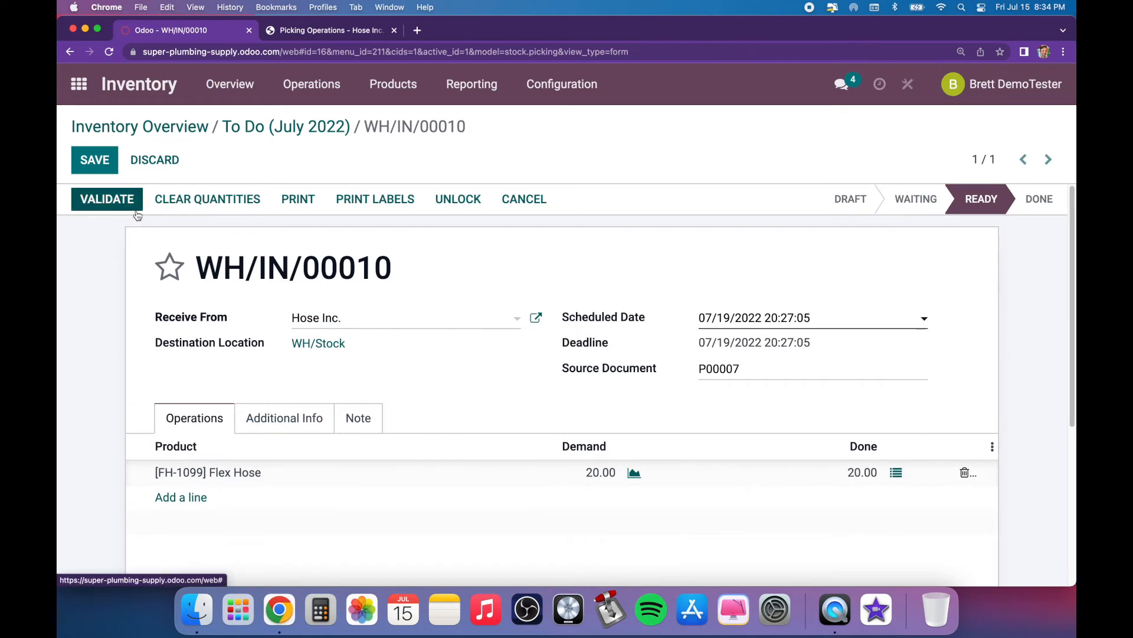
click(132, 209)
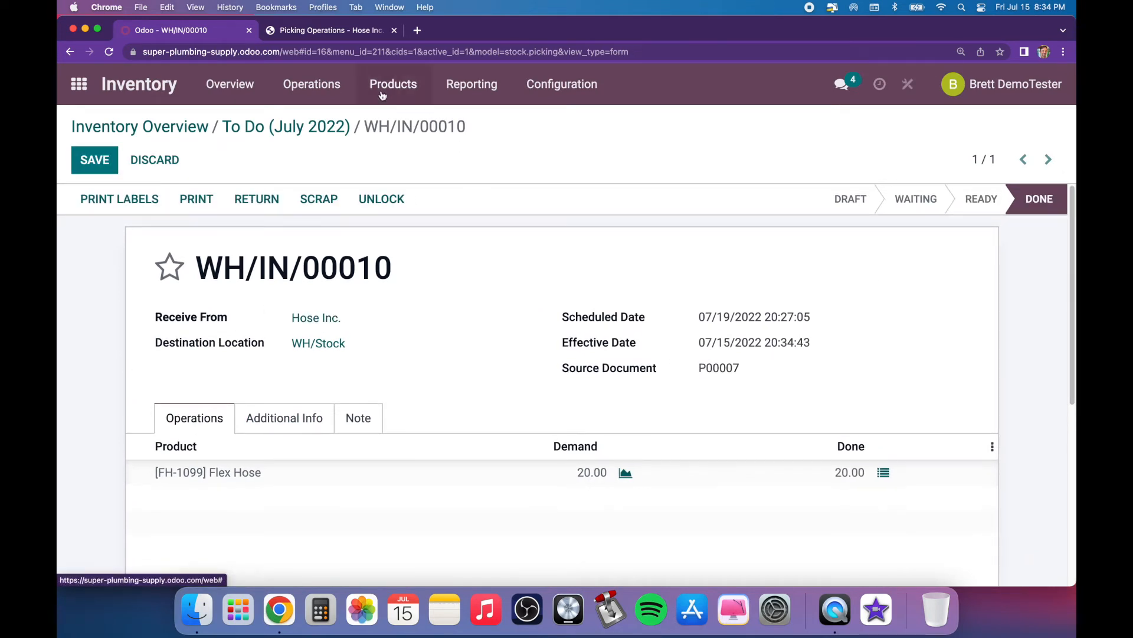
Check the Flex Hose product's on-hand stock by location and its individual product moves, returning to the product page
click(403, 83)
click(413, 121)
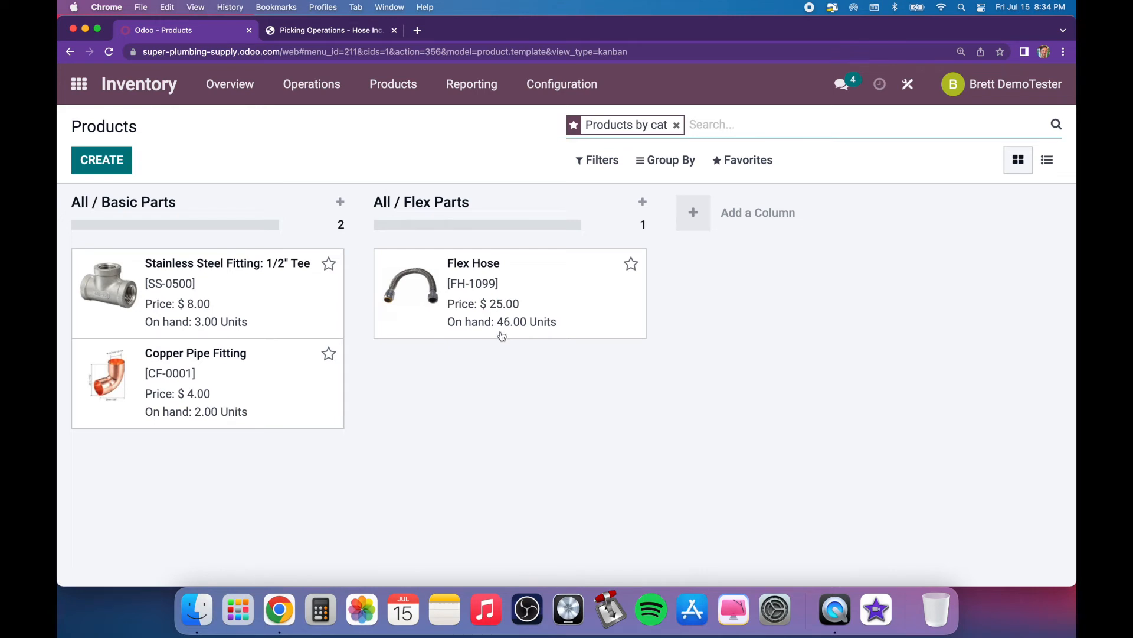
click(517, 272)
click(245, 259)
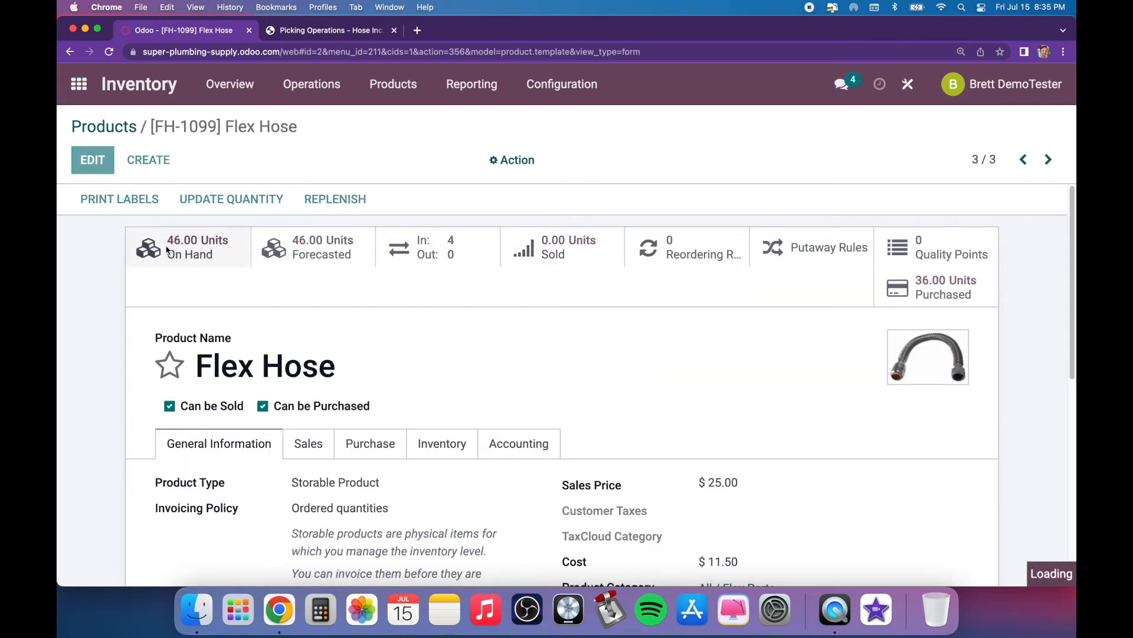
click(203, 132)
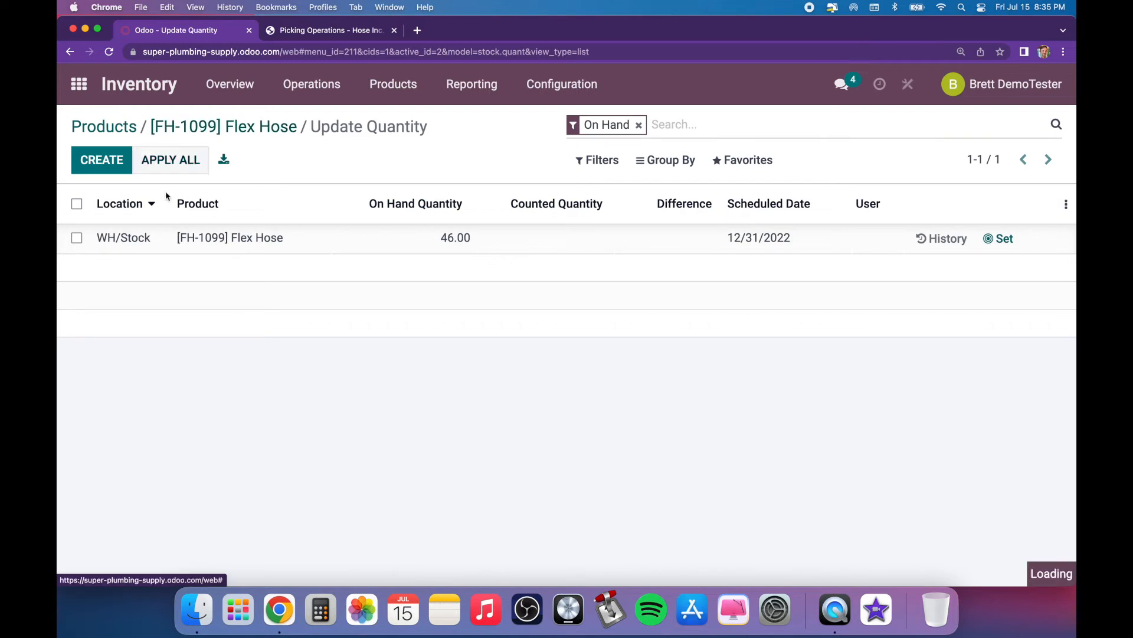
click(436, 253)
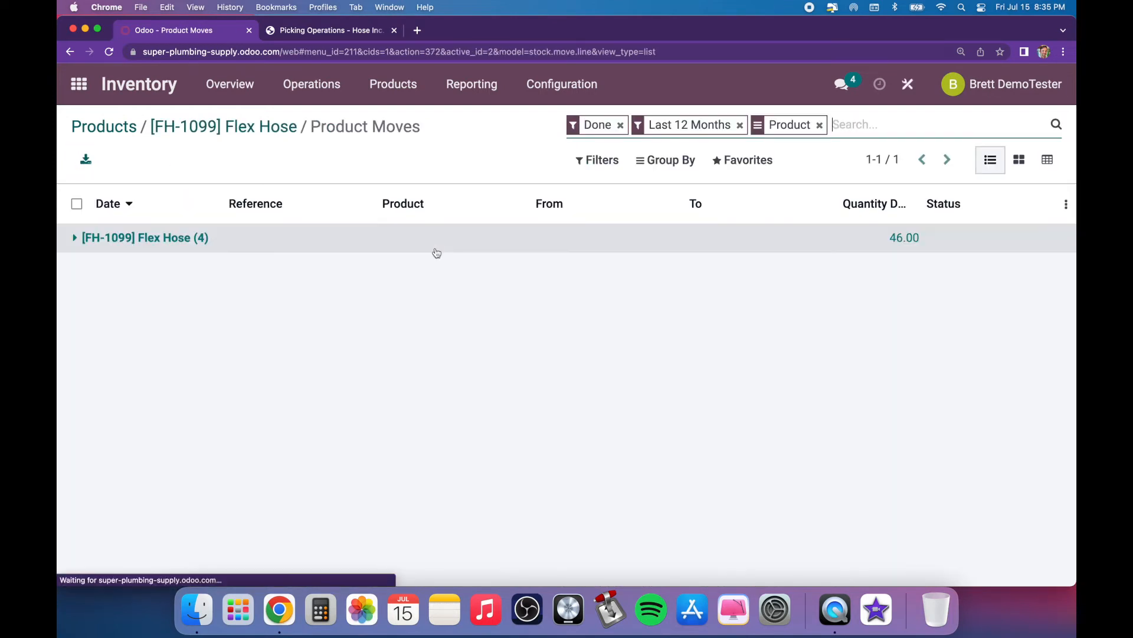
click(157, 239)
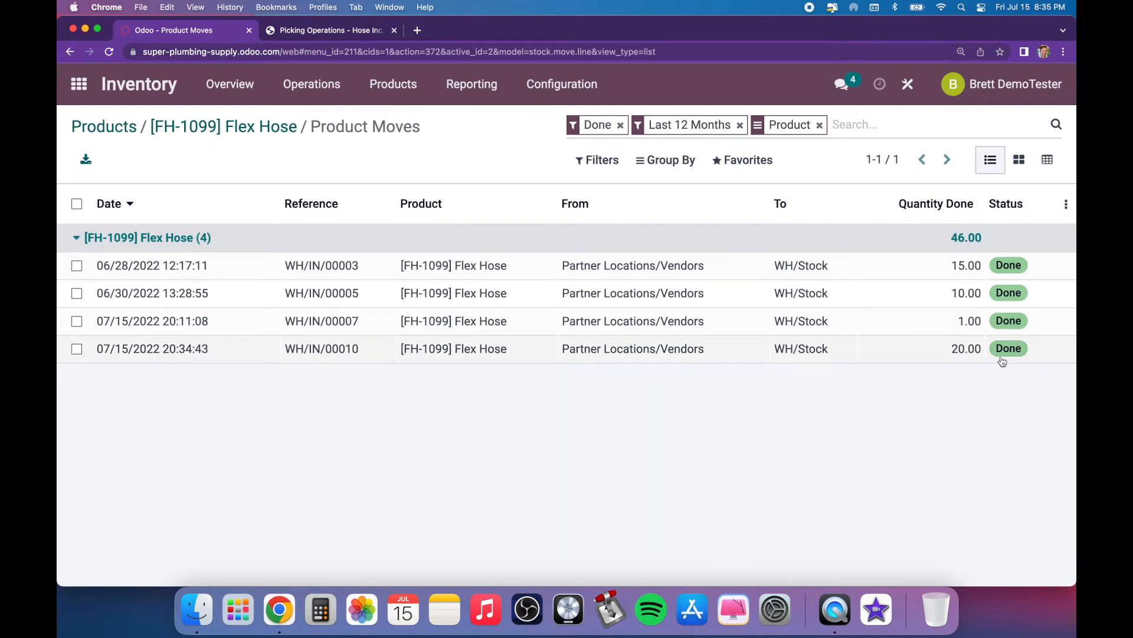
click(268, 127)
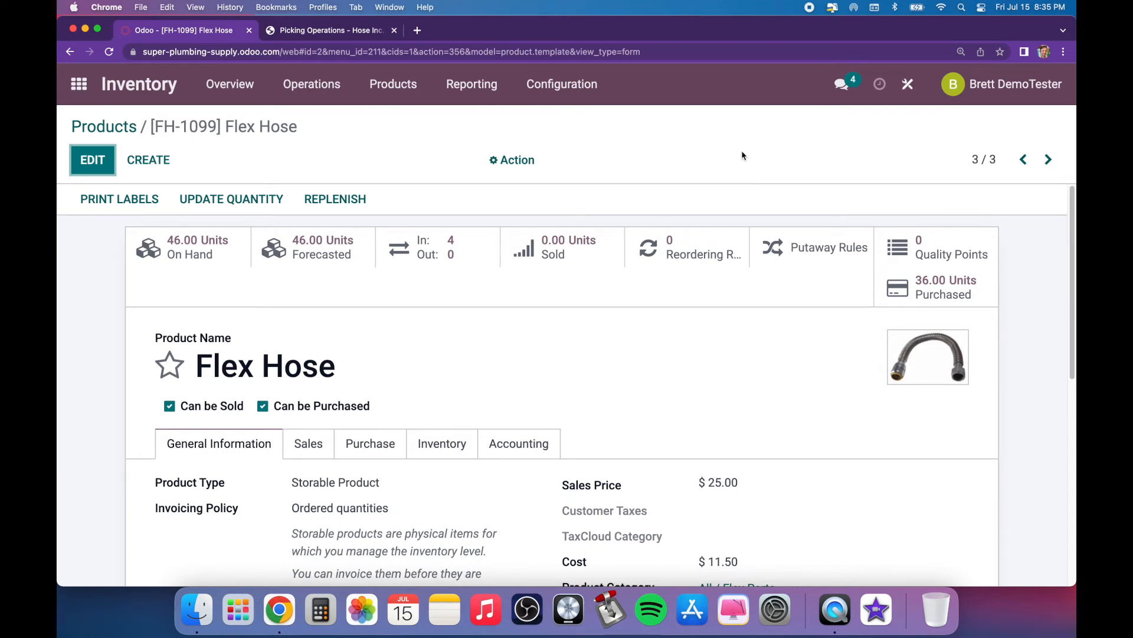
Switch to Sales and start a new quotation, creating a new customer with a name and e-mail address for it
key(ctrl+h)
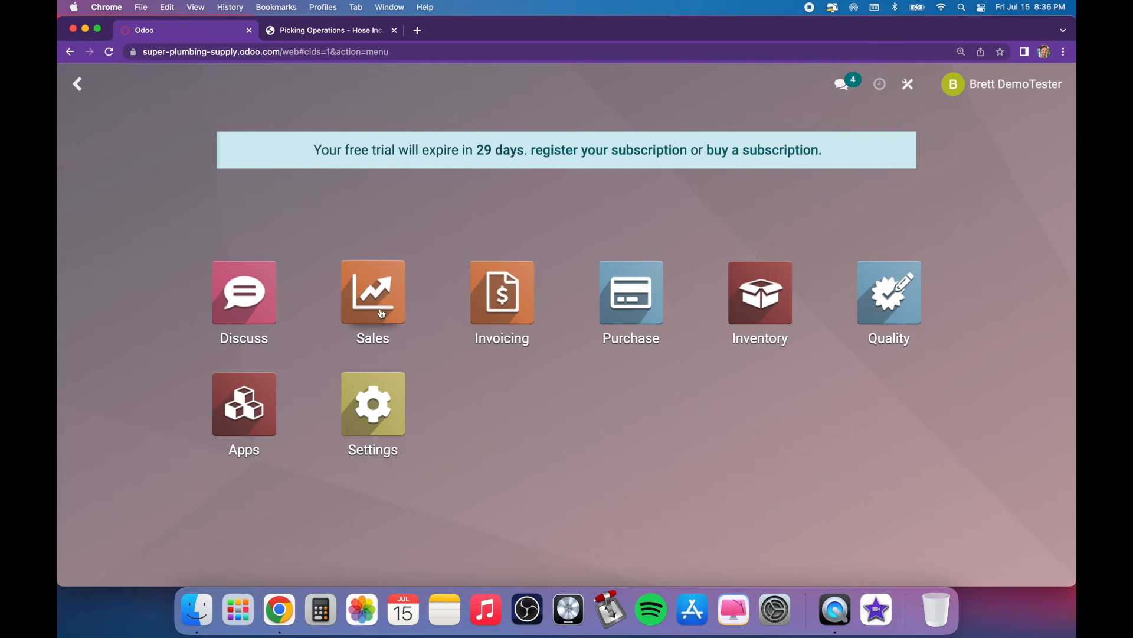
click(366, 296)
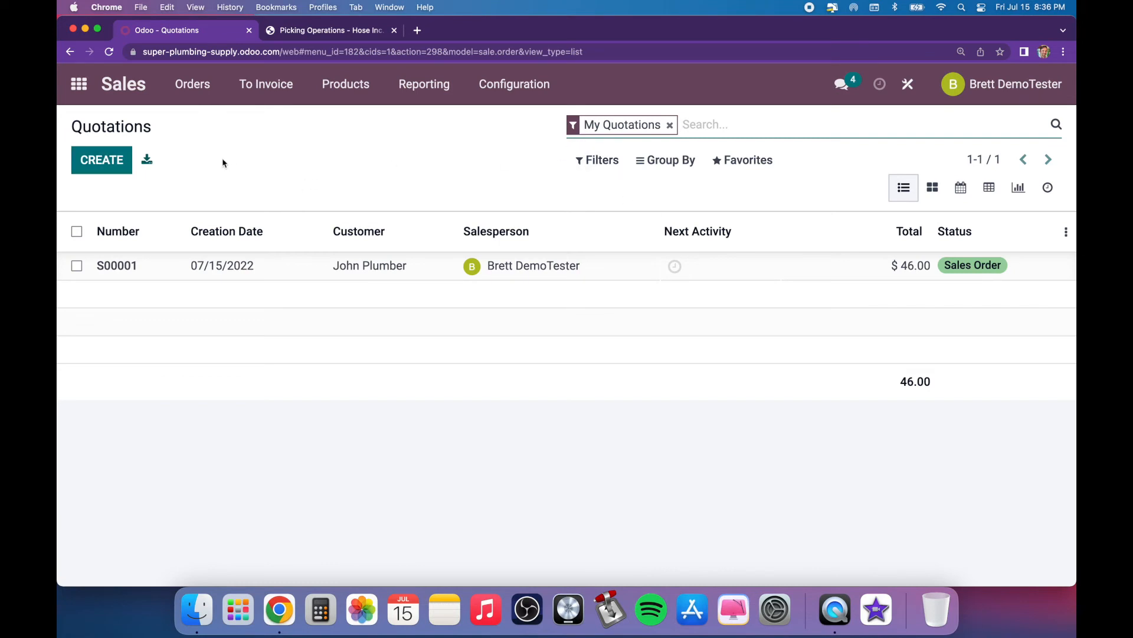
click(101, 162)
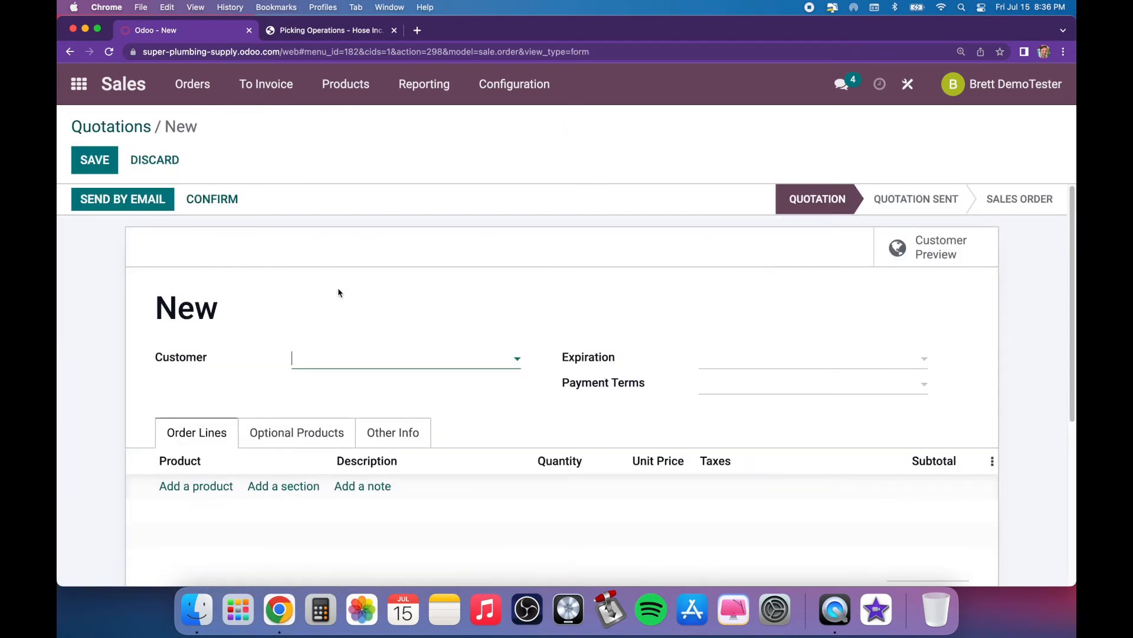
text(Frank)
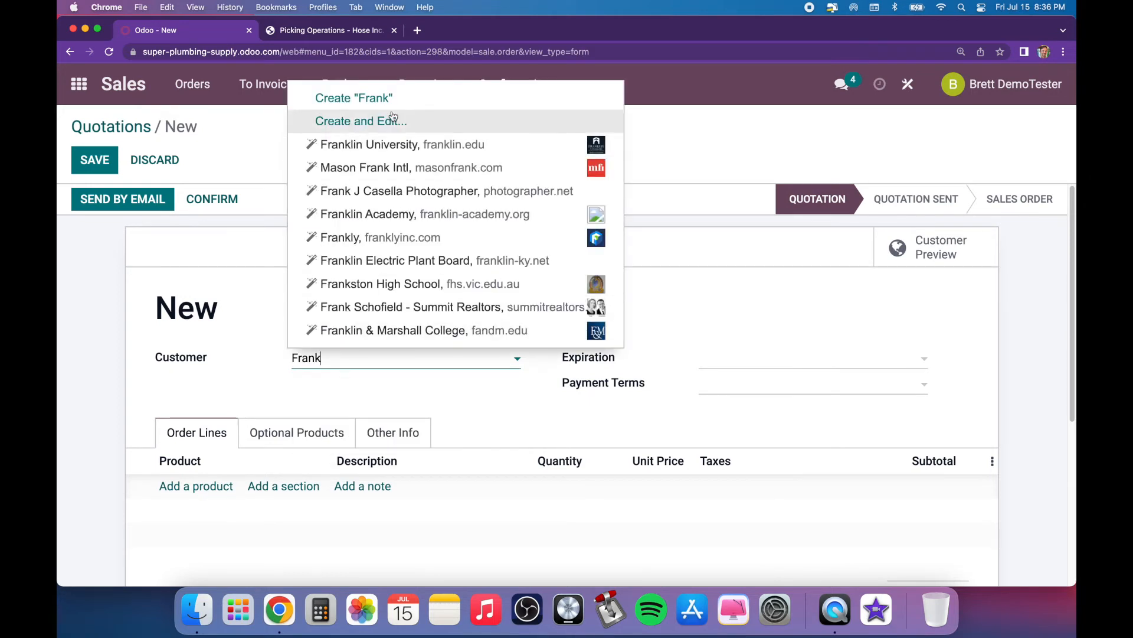
click(359, 127)
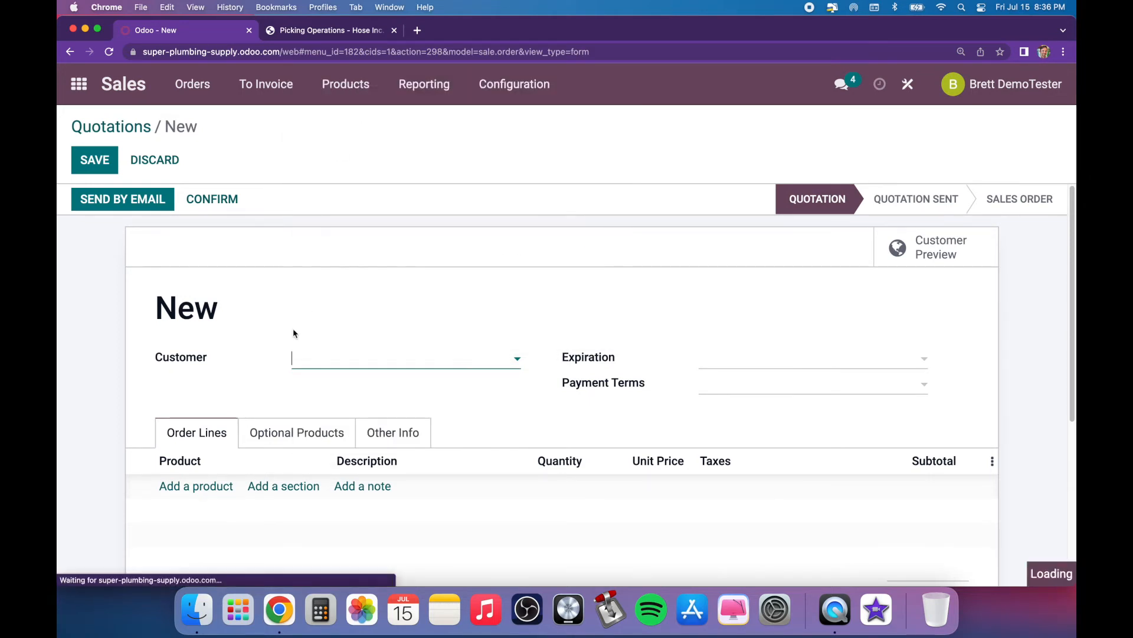
click(730, 396)
text(frank@customer.com)
click(159, 538)
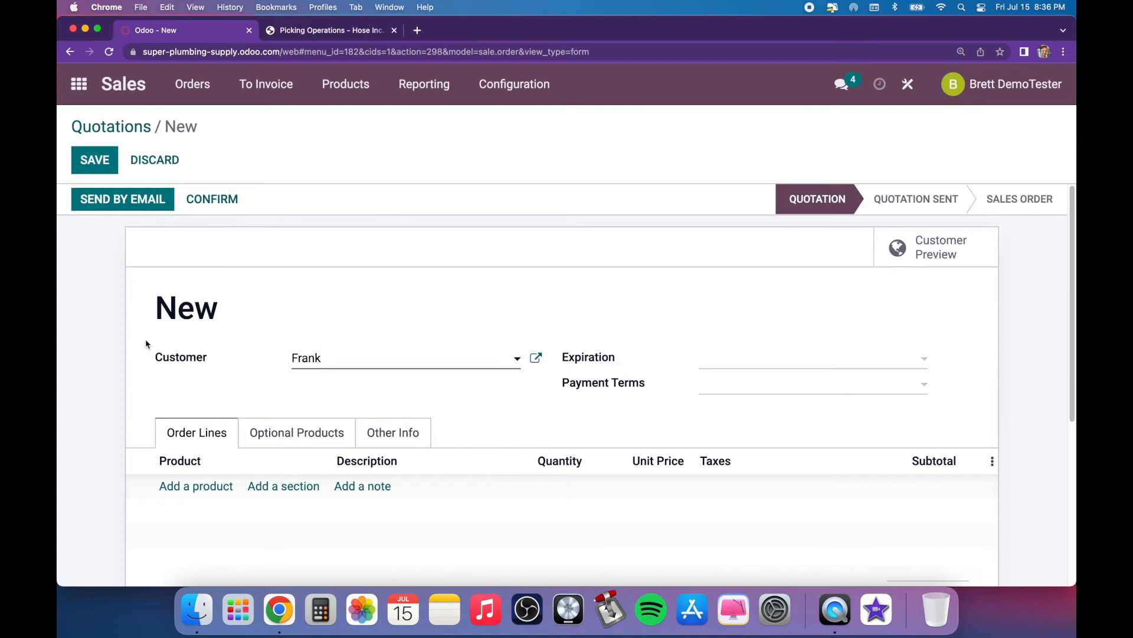
Add the Flex Hose product to the quotation's order lines with a quantity of 10
click(177, 486)
text(flex)
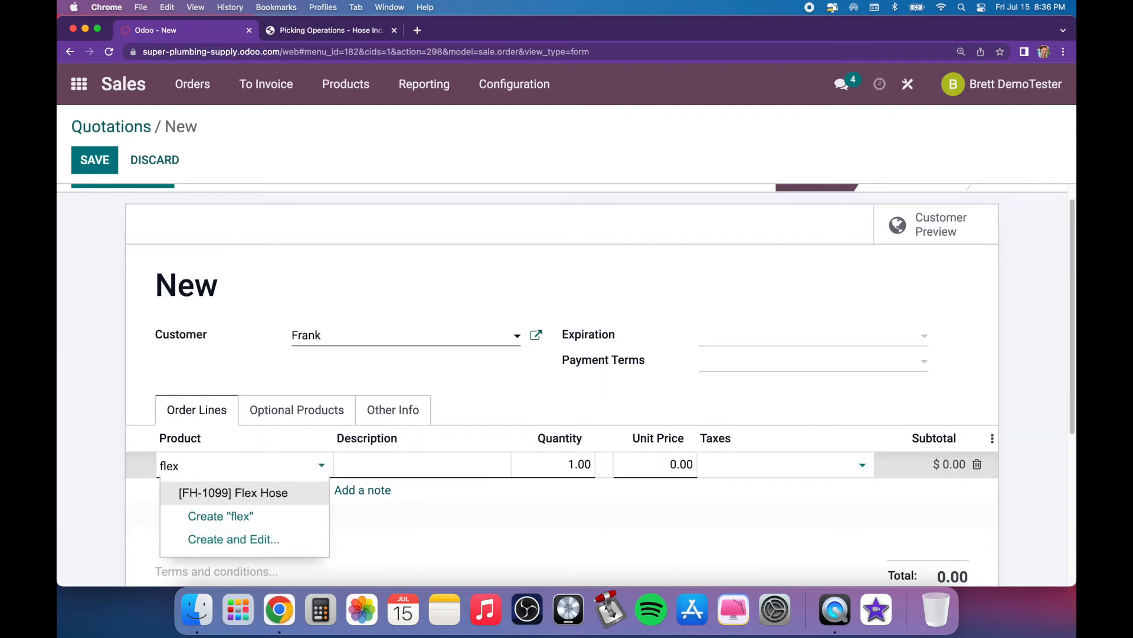
click(243, 495)
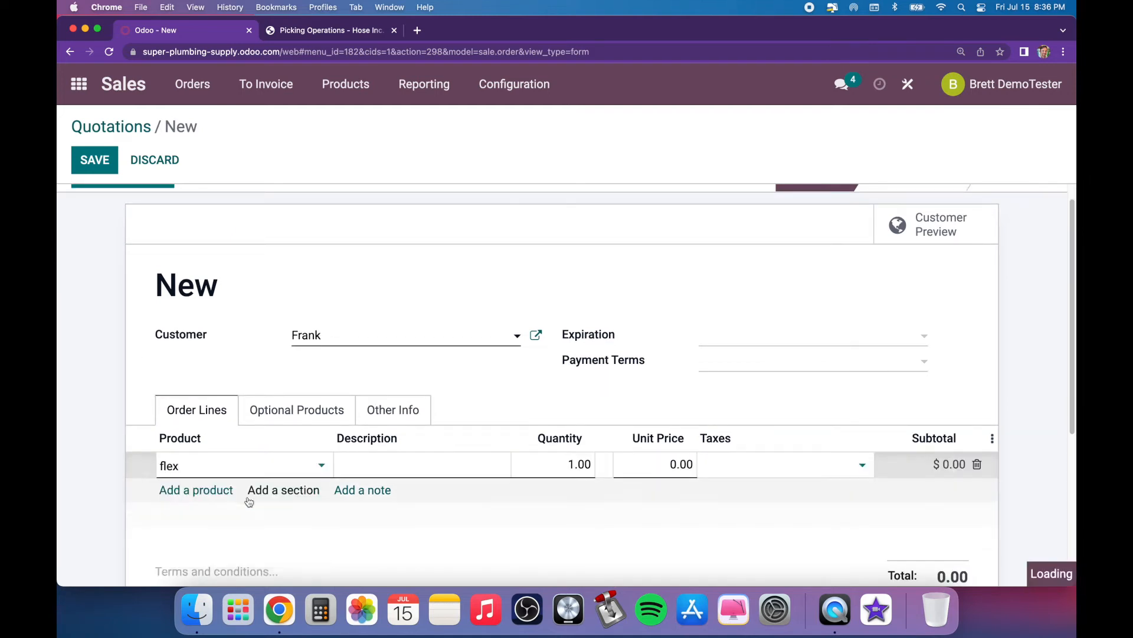
click(561, 463)
text(10)
click(560, 260)
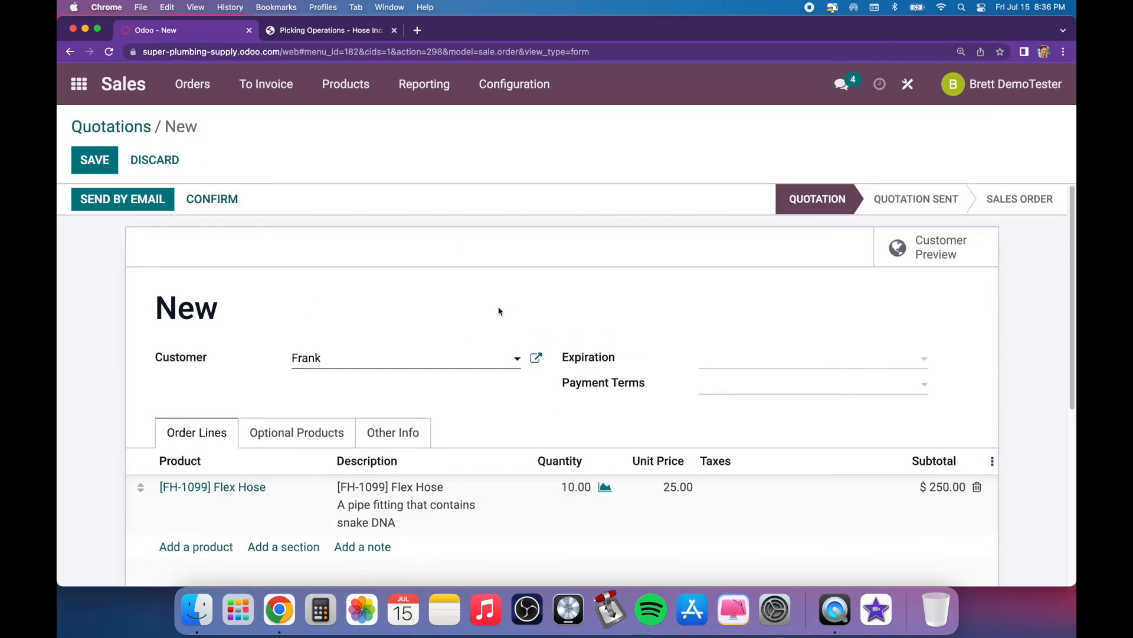
scroll(556, 451, down, 1)
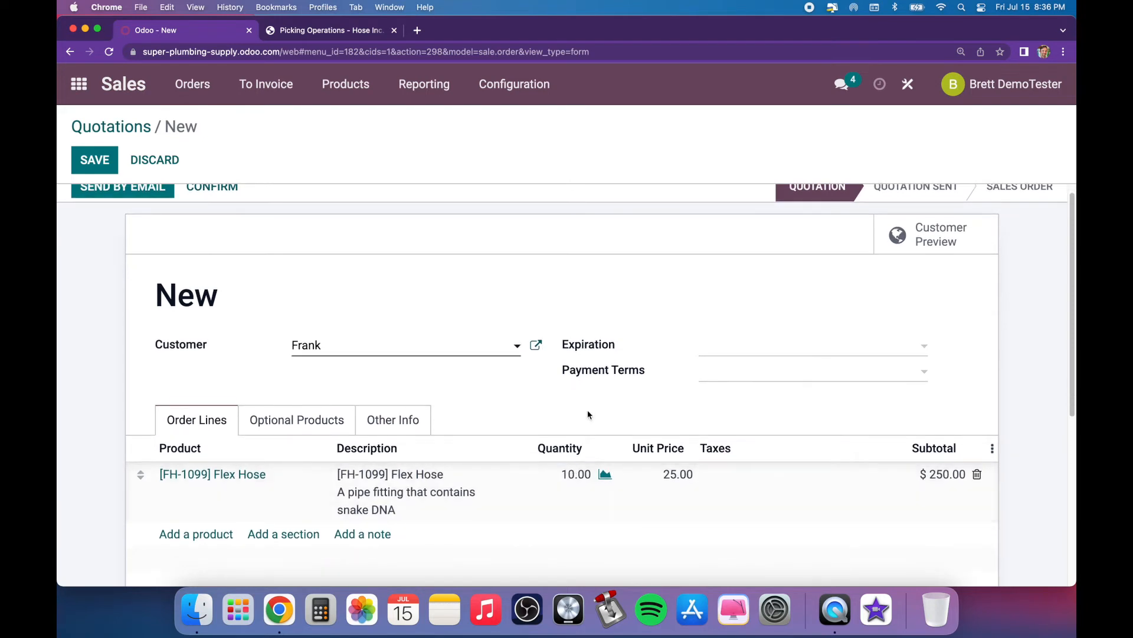
scroll(587, 413, down, 1)
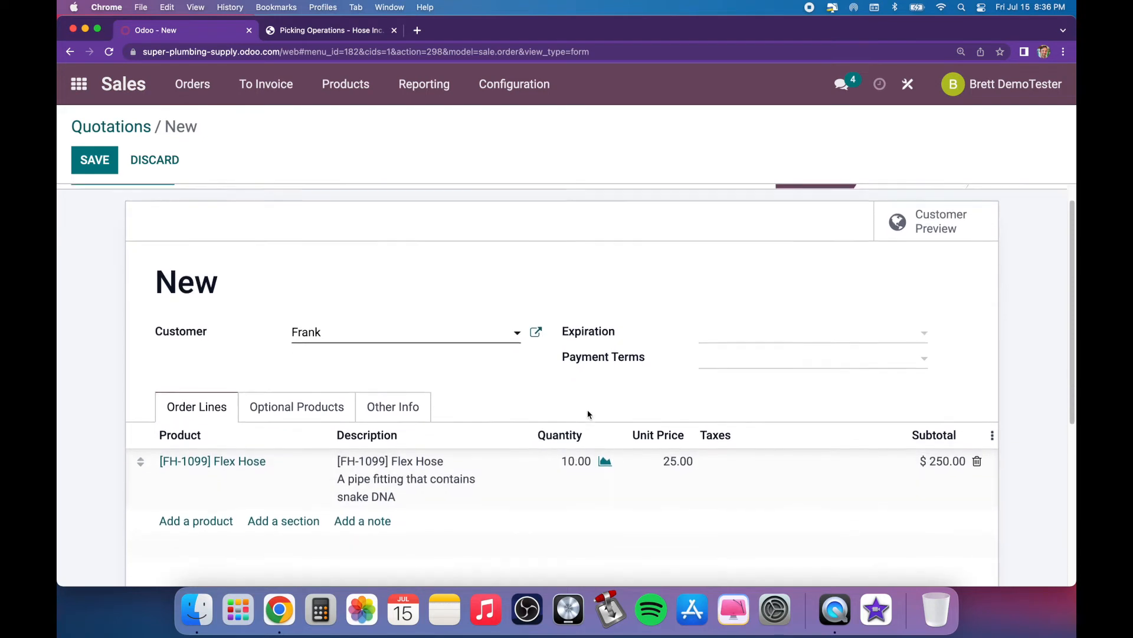
Check the availability of Flex Hose on the quotation line and change the ordered quantity to 50
click(605, 458)
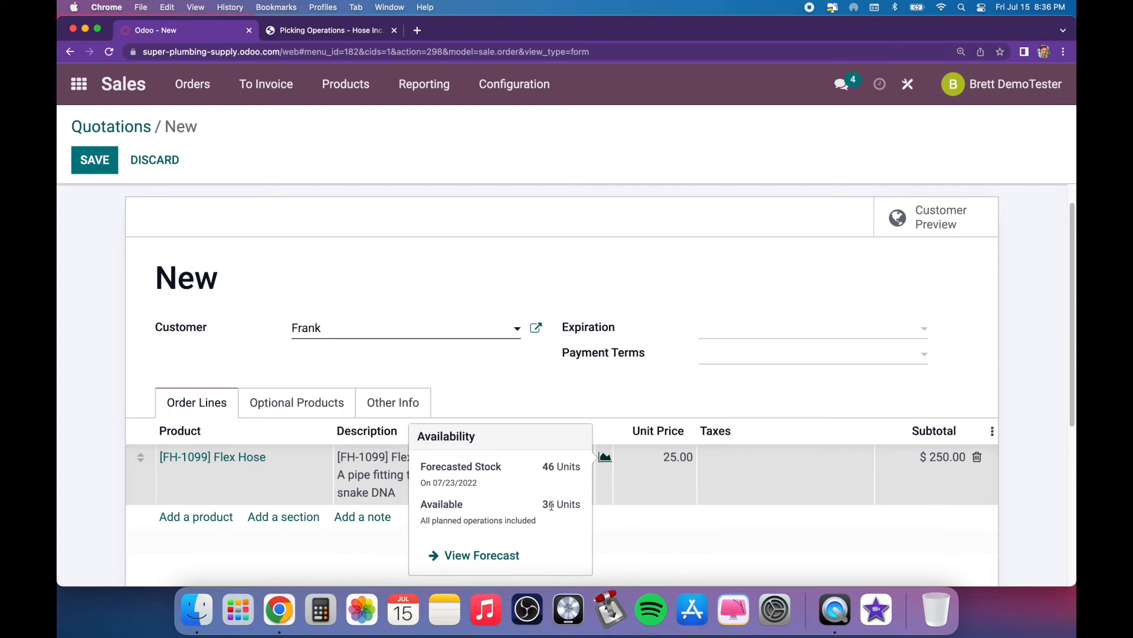
click(648, 410)
click(565, 466)
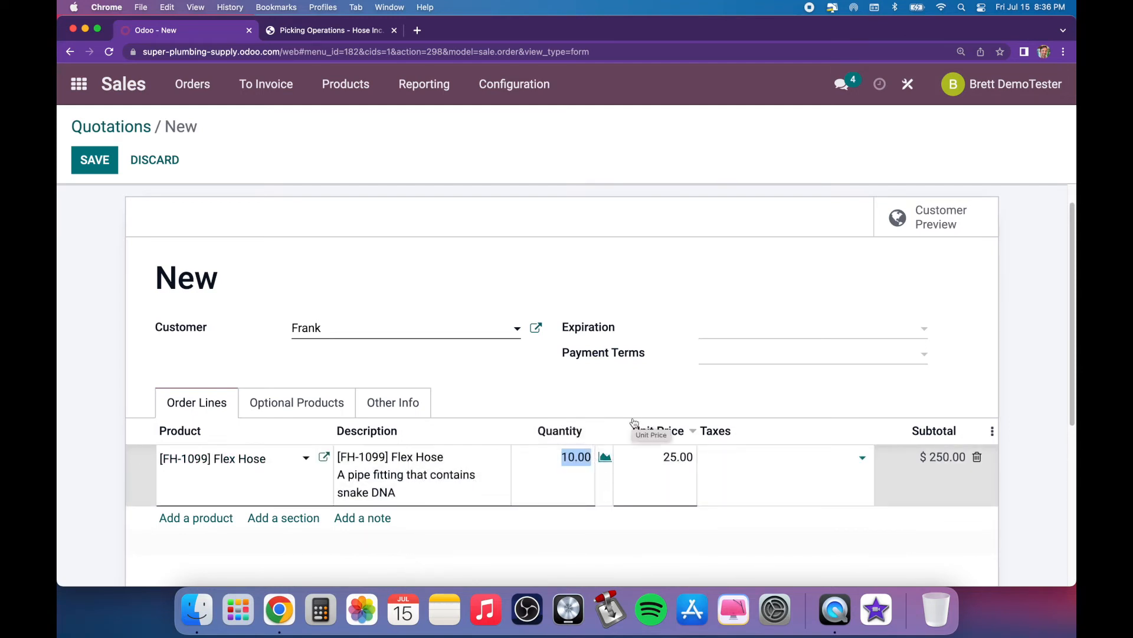
text(50)
click(628, 268)
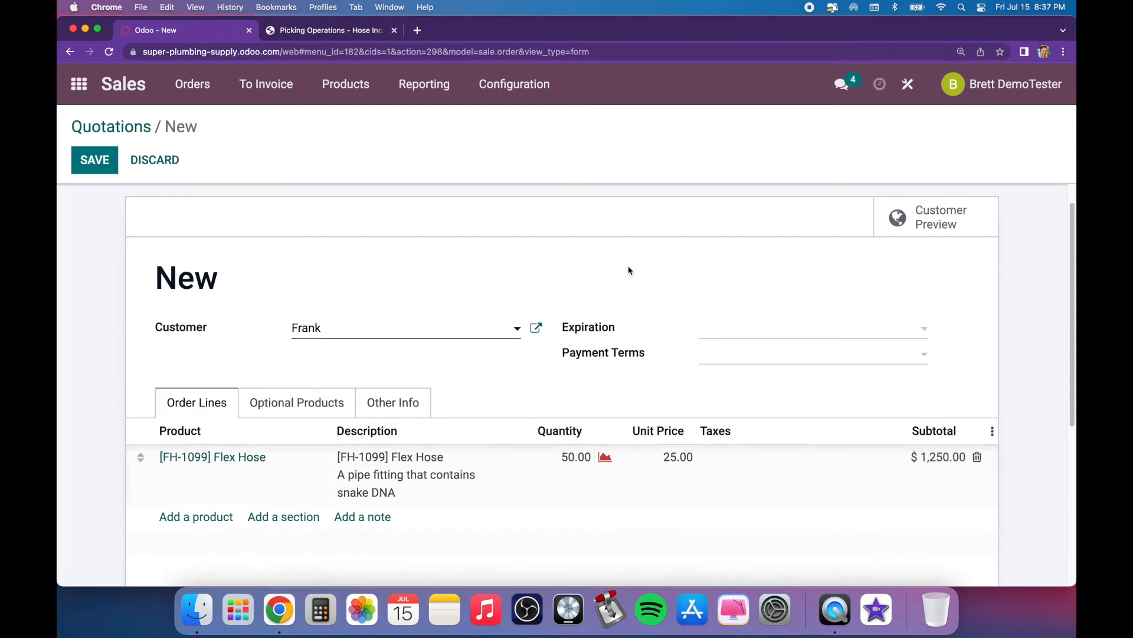
Check the Flex Hose line's availability for the larger quantity and confirm the quotation
click(605, 458)
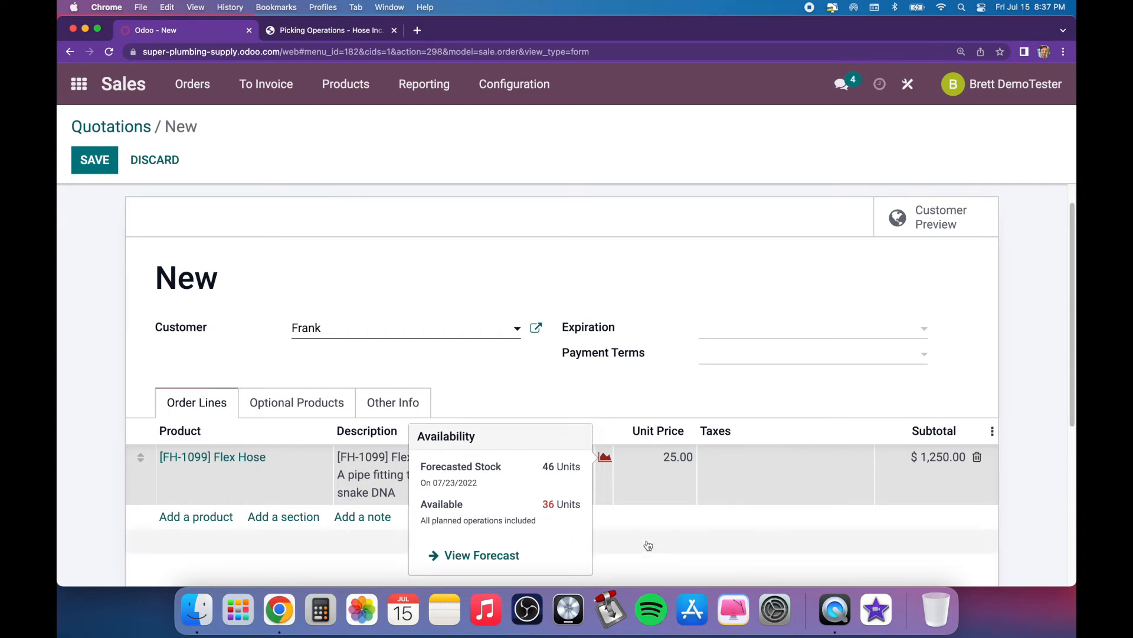
click(694, 407)
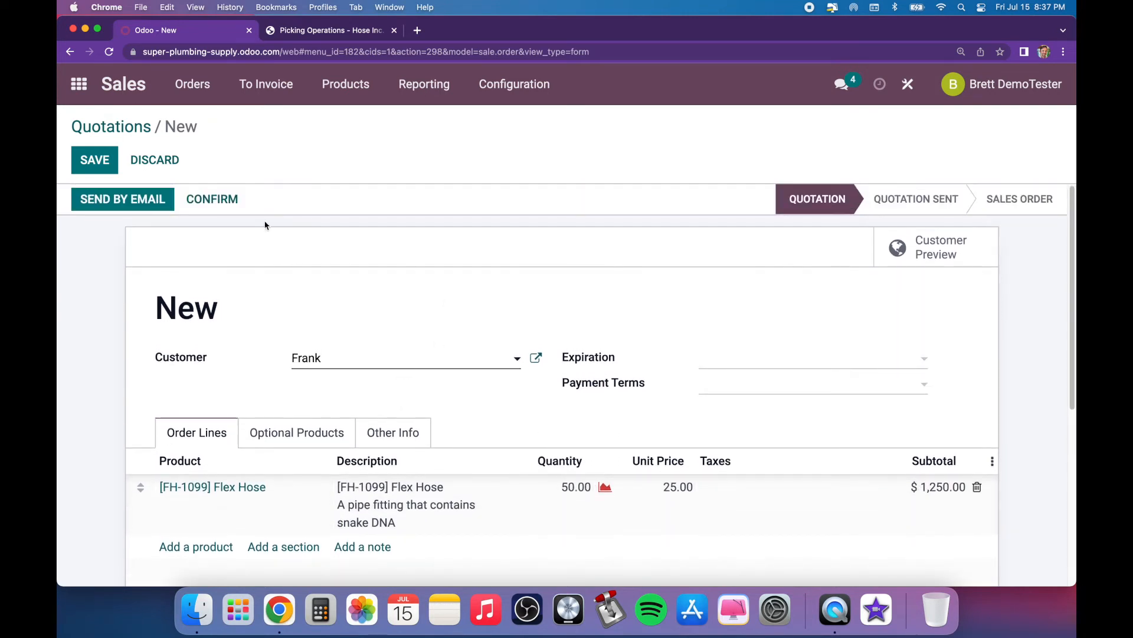
click(229, 210)
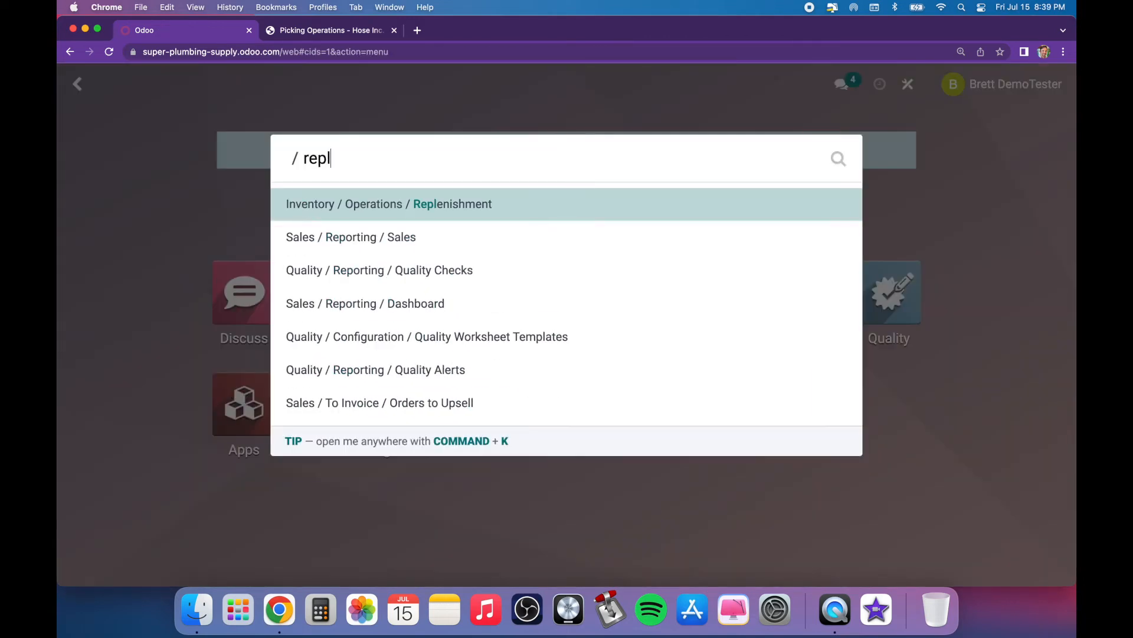
Find and open the Inventory Replenishment report, and widen the Product column briefly to read the full product name
text(en)
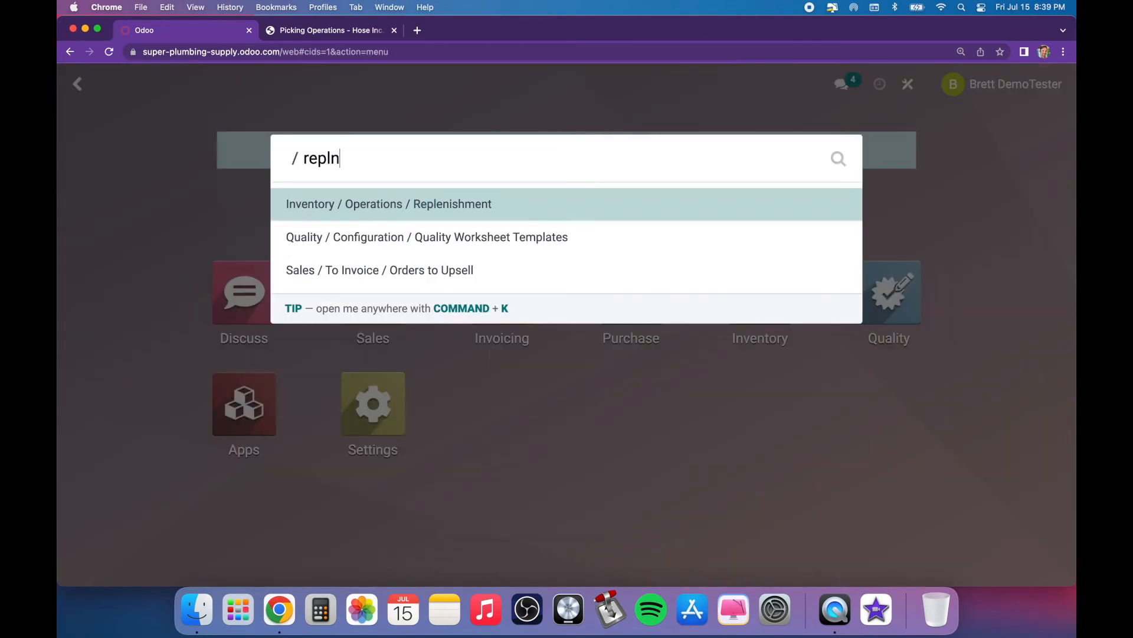
click(443, 207)
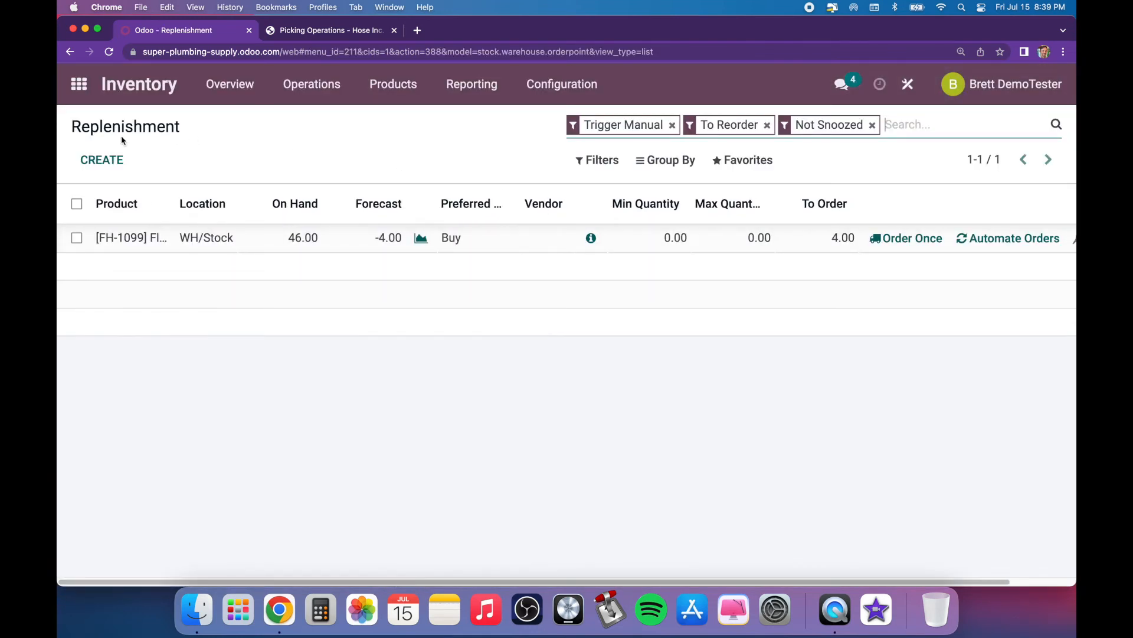
drag(172, 203, 223, 204)
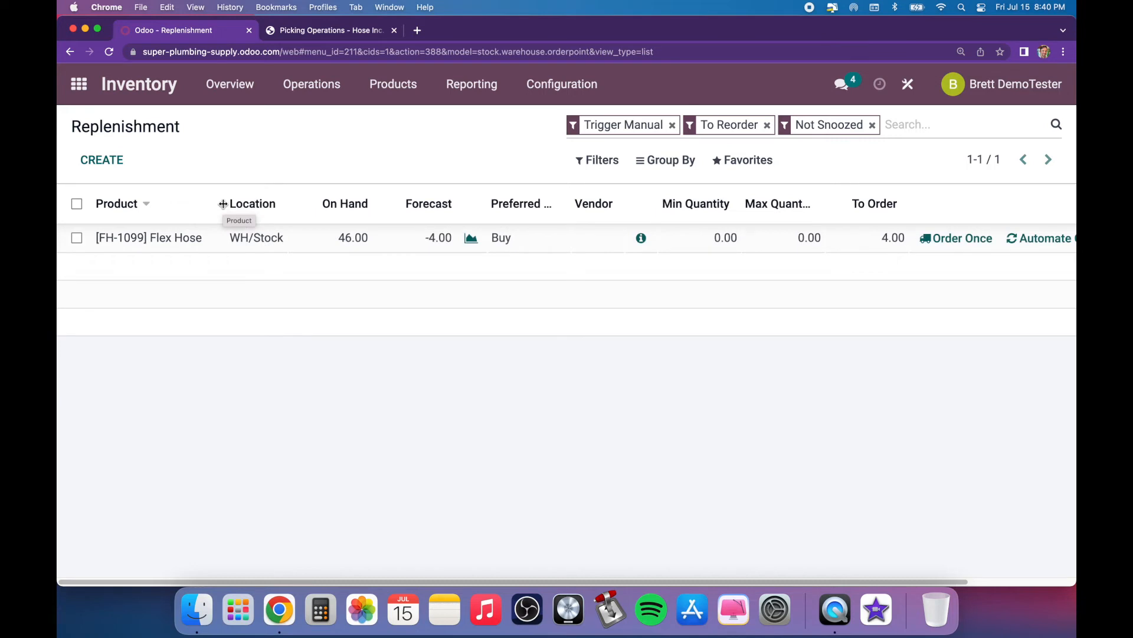
drag(223, 204, 180, 213)
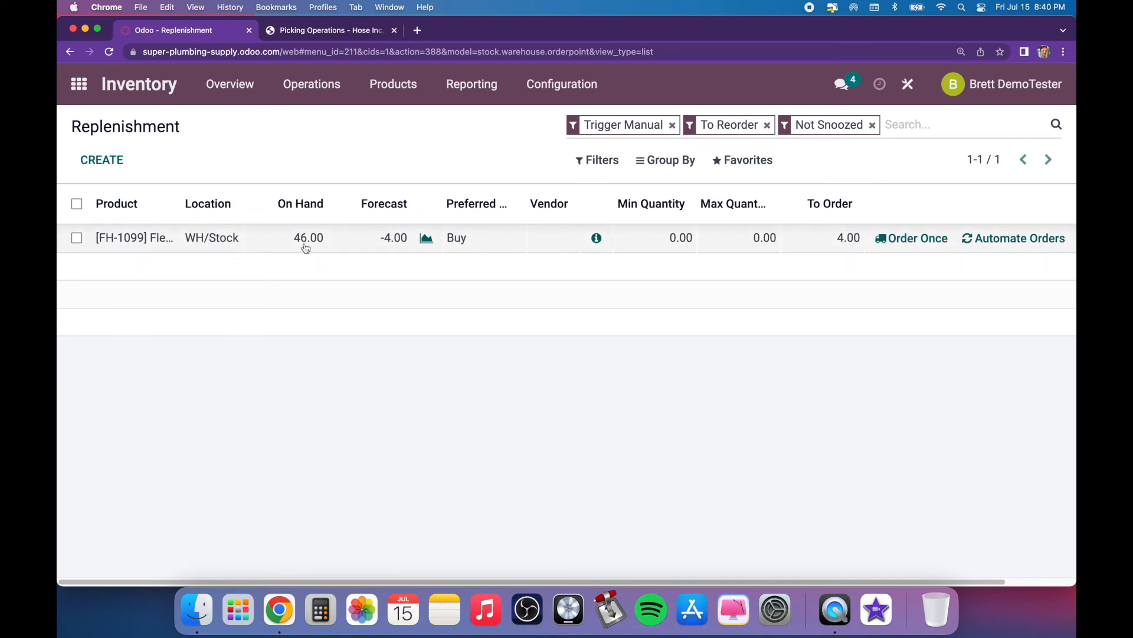
Review the Flex Hose forecasted report and order its replenishment once from the Replenishment list
click(427, 240)
scroll(254, 420, down, 5)
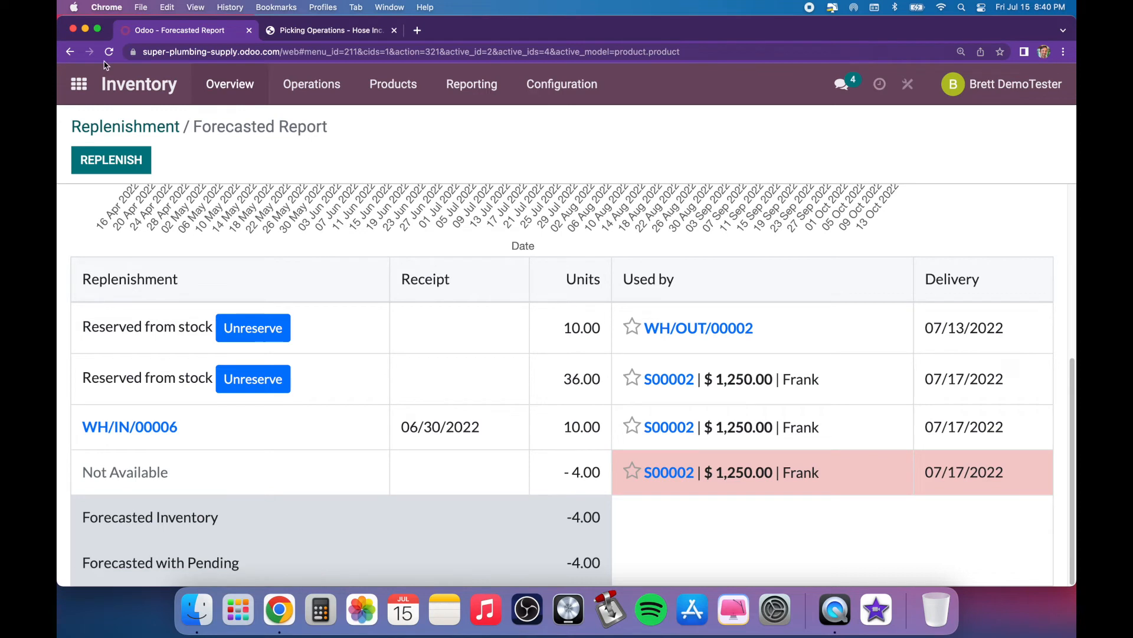
click(118, 127)
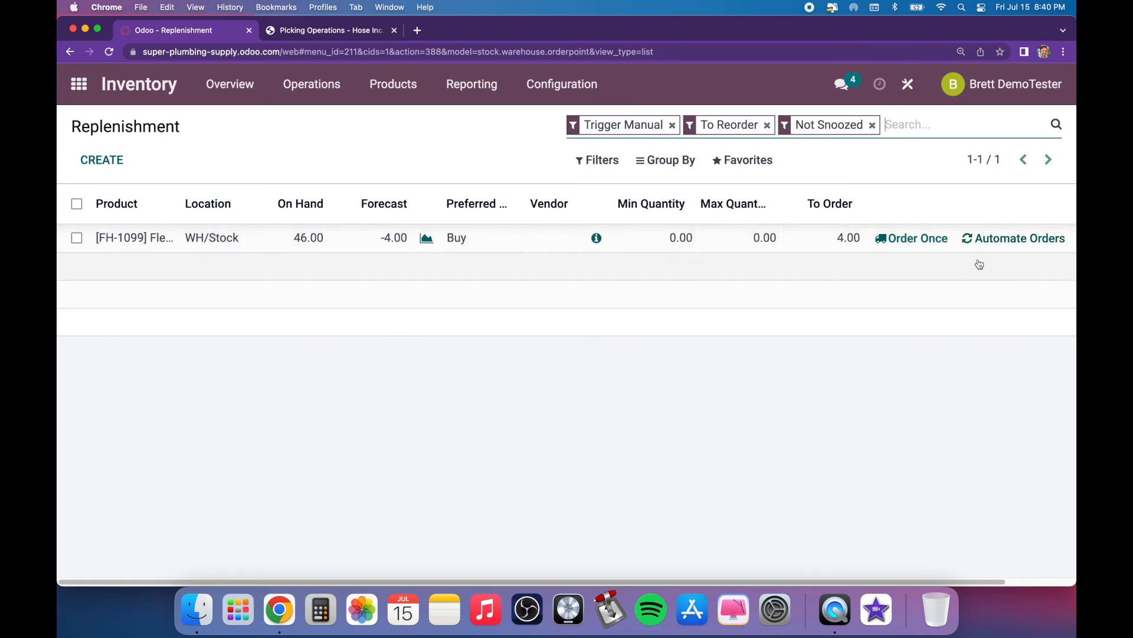
click(922, 240)
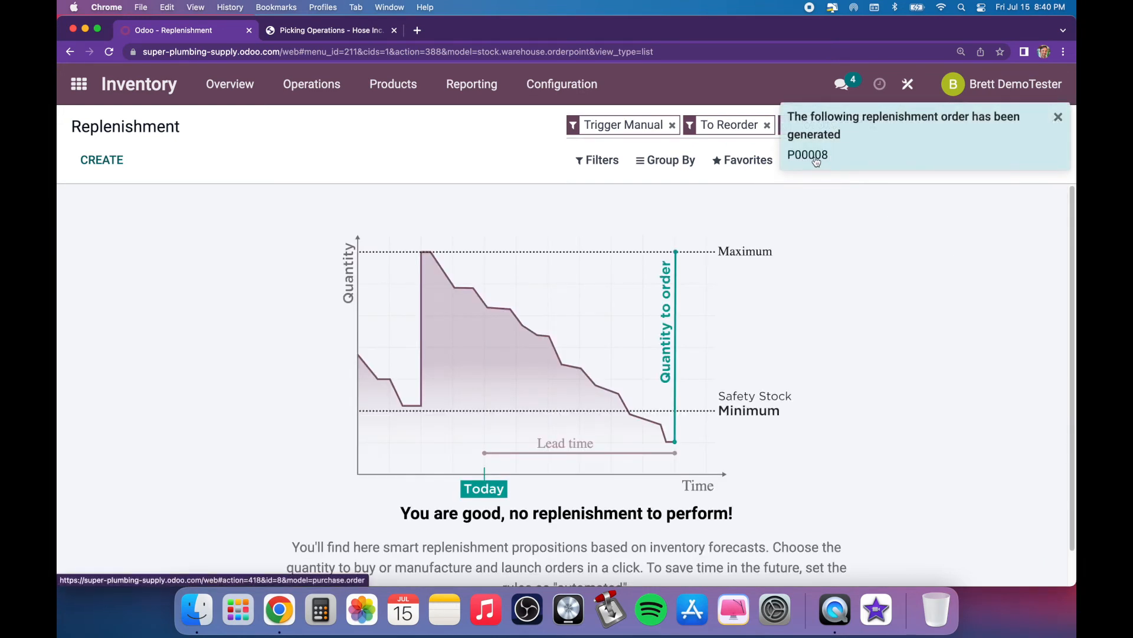
Switch to Purchase and open the Cooper Parts House request for quotation generated by the Replenishment Report, reviewing its details
click(80, 84)
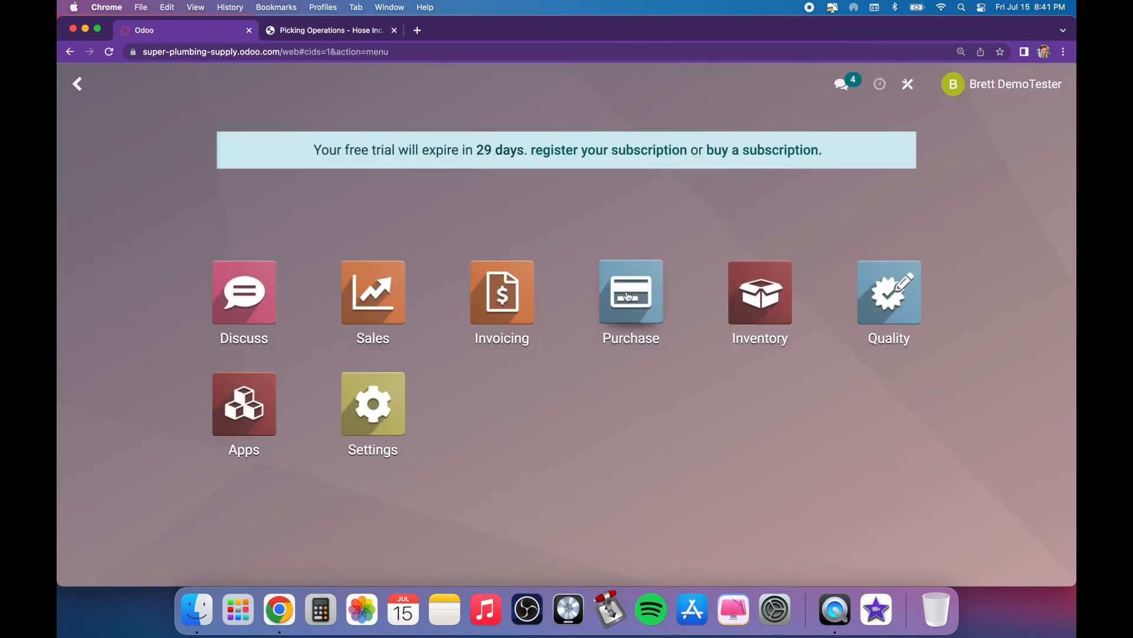
click(648, 301)
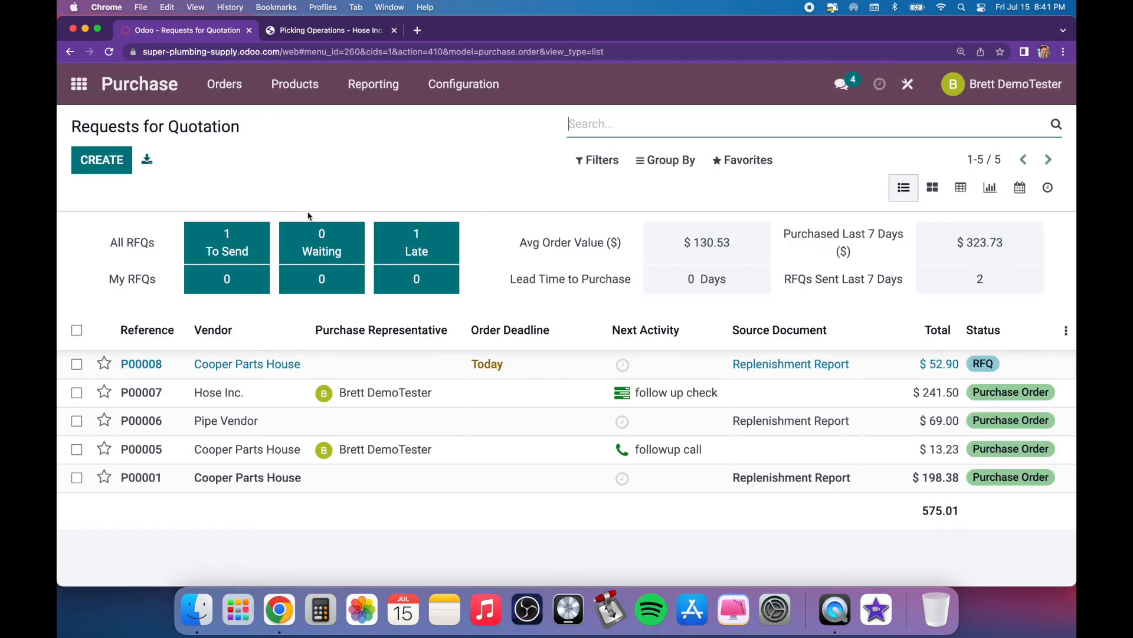
click(135, 363)
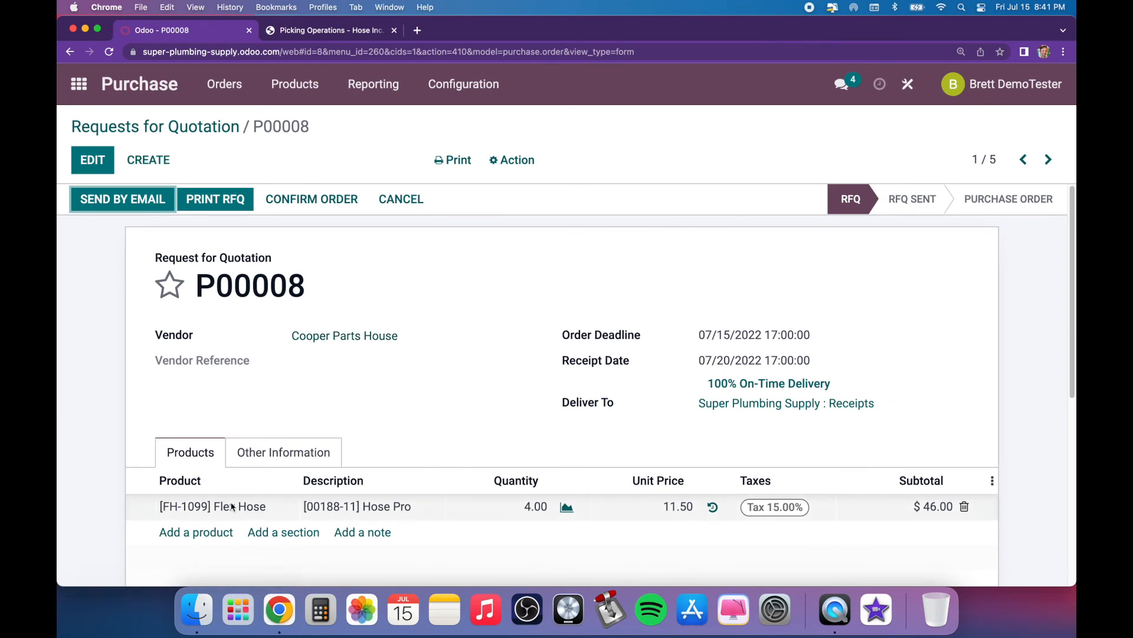
scroll(527, 413, down, 1)
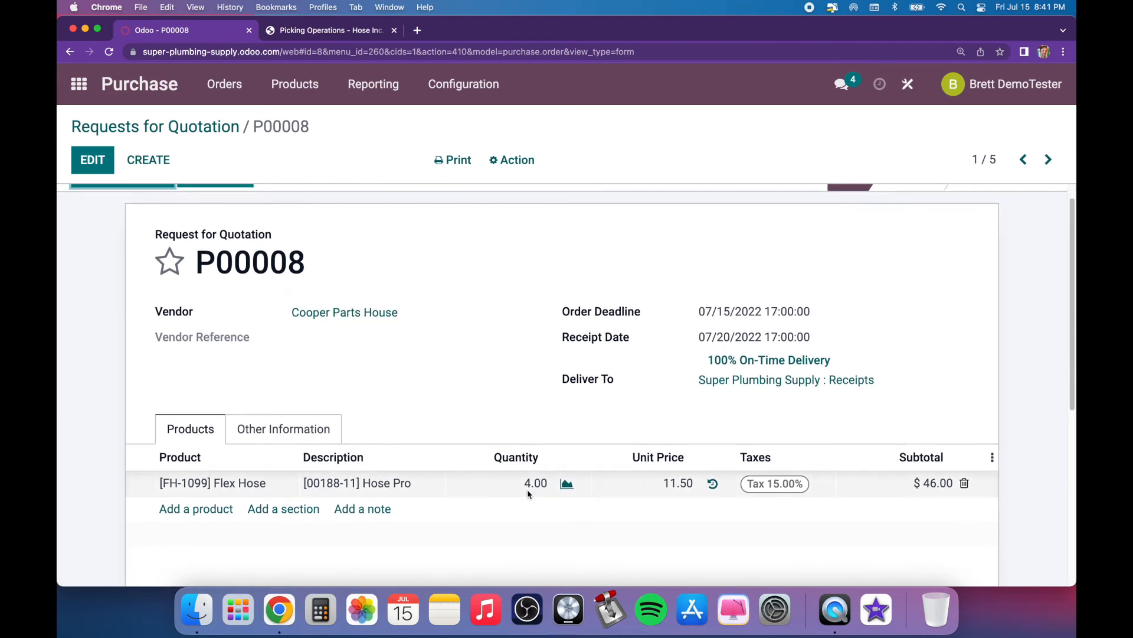
scroll(513, 384, down, 2)
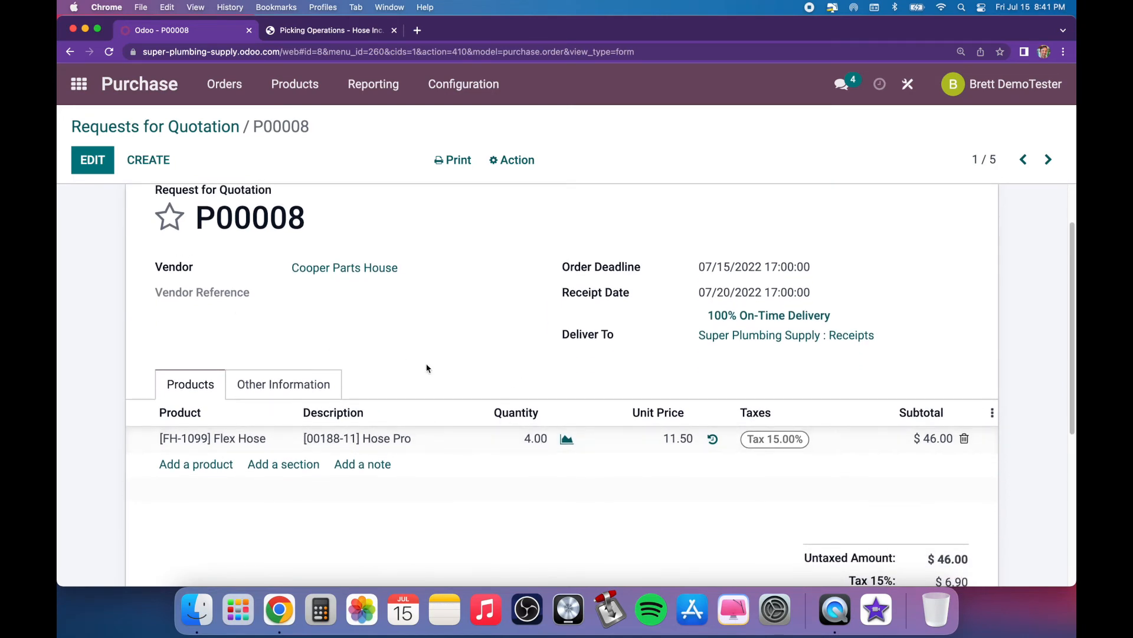
scroll(425, 369, up, 2)
scroll(437, 372, up, 1)
scroll(398, 337, down, 4)
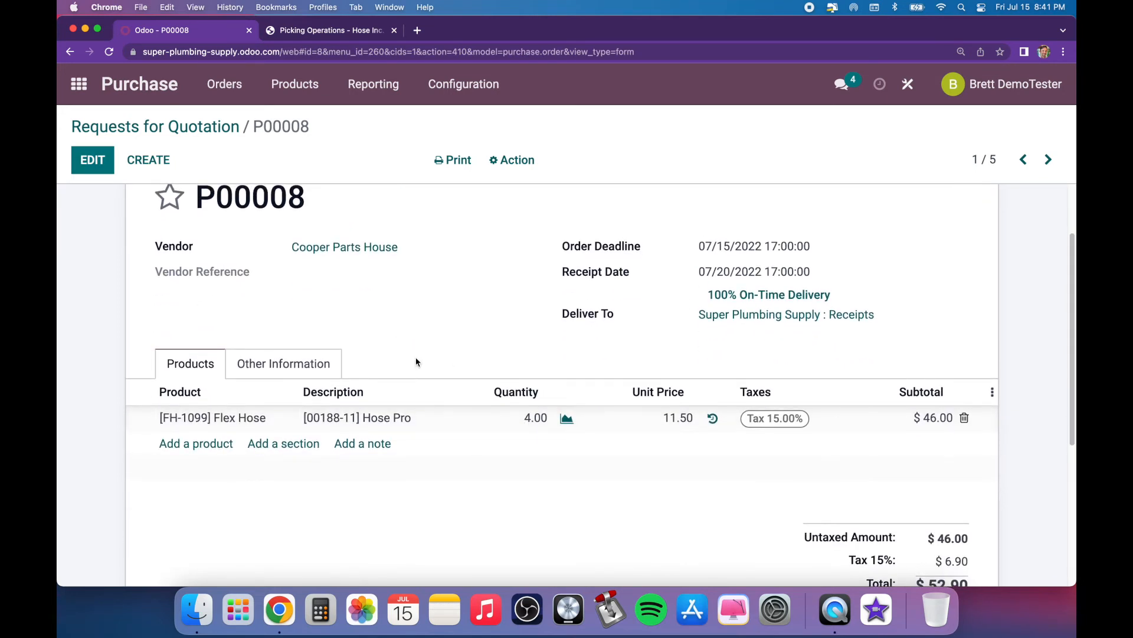
Edit the Cooper Parts House request for quotation and set the Flex Hose quantity to 30
click(93, 160)
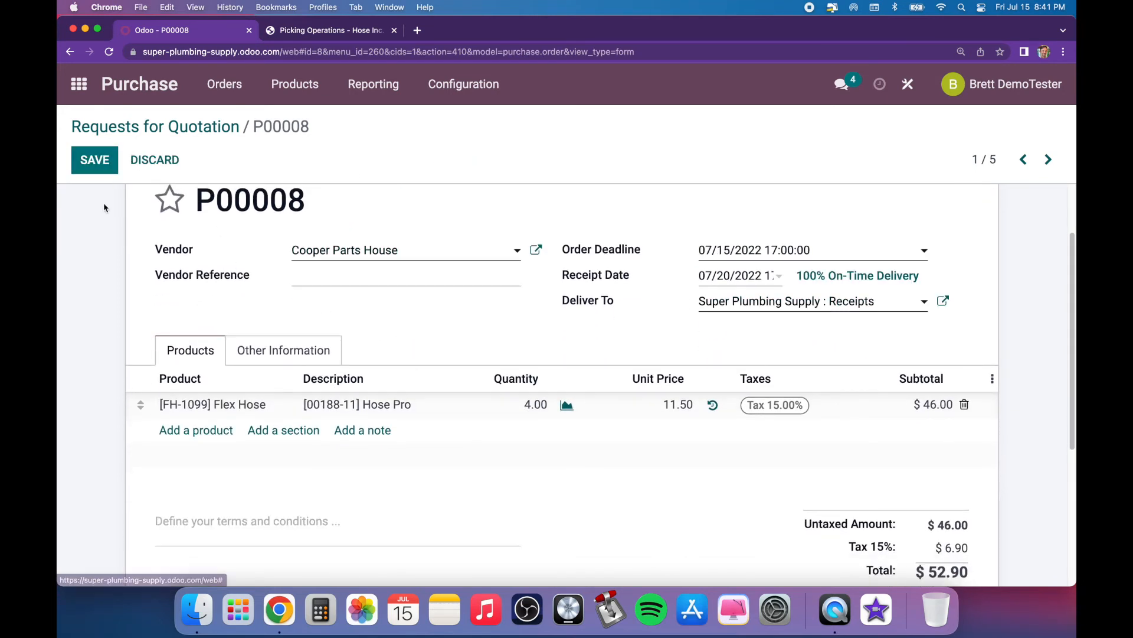
click(528, 404)
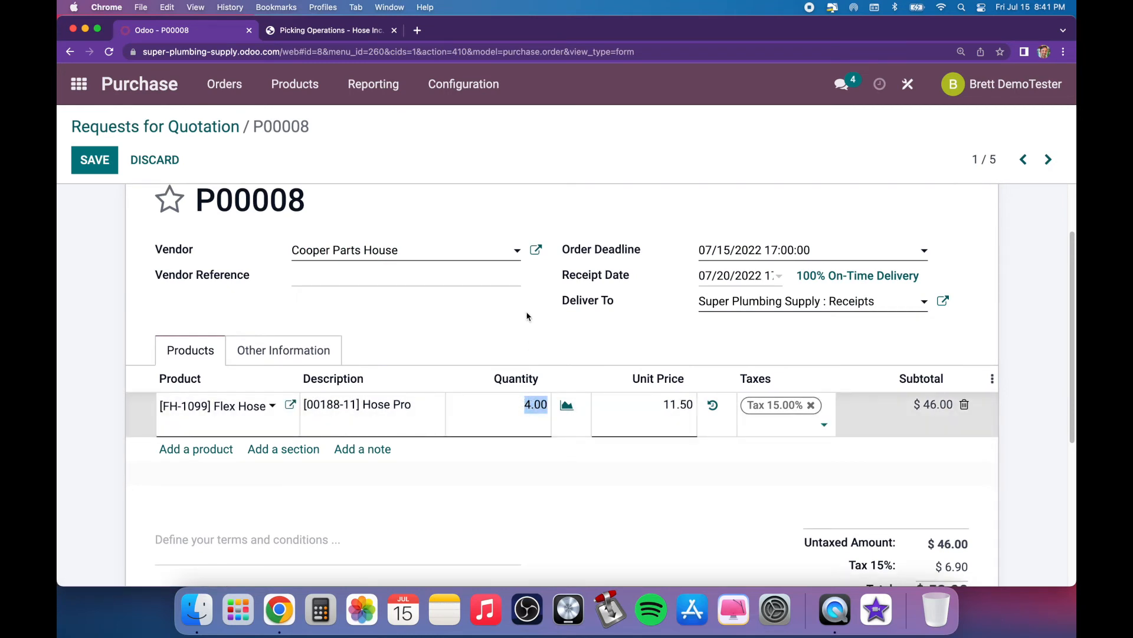
text(30)
click(523, 332)
Confirm the Cooper Parts House order and open its receipt
scroll(248, 331, up, 2)
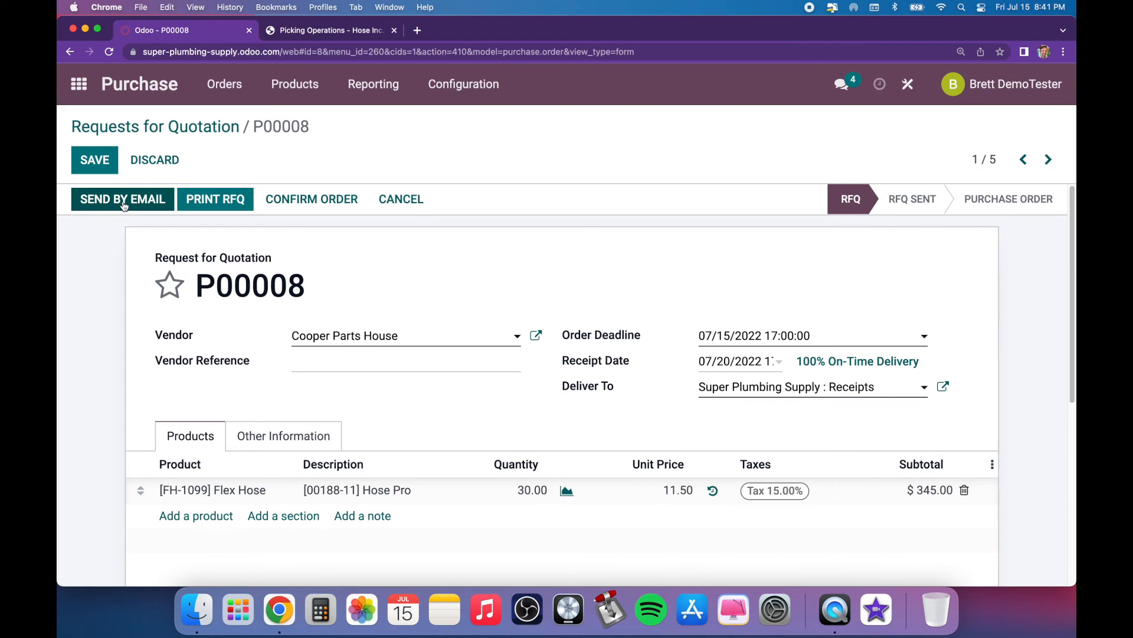
click(309, 202)
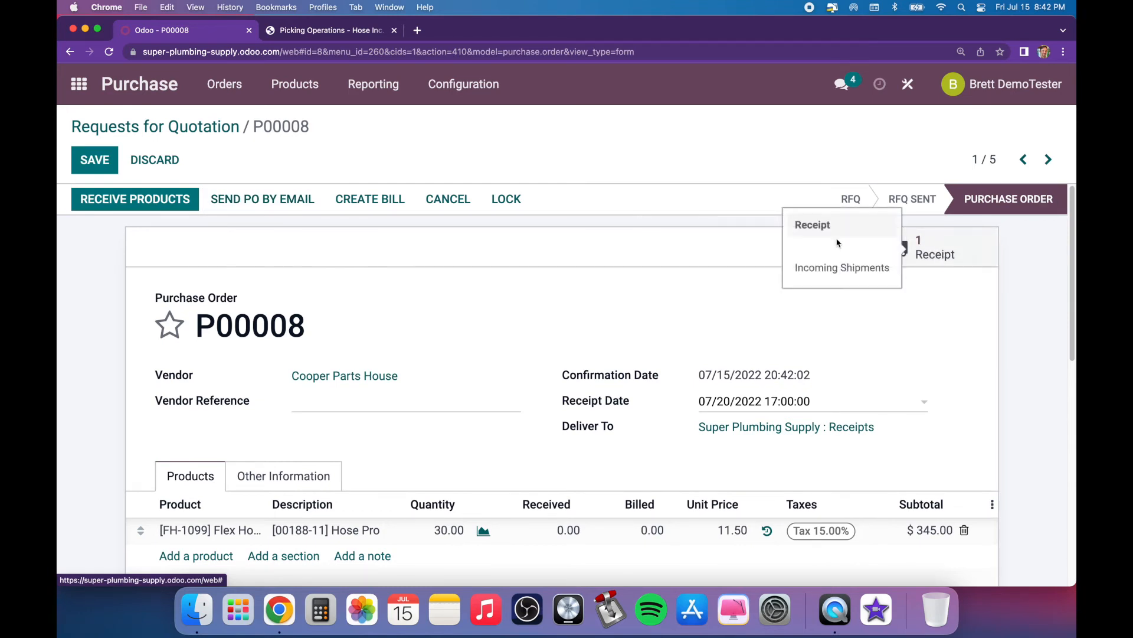
click(921, 246)
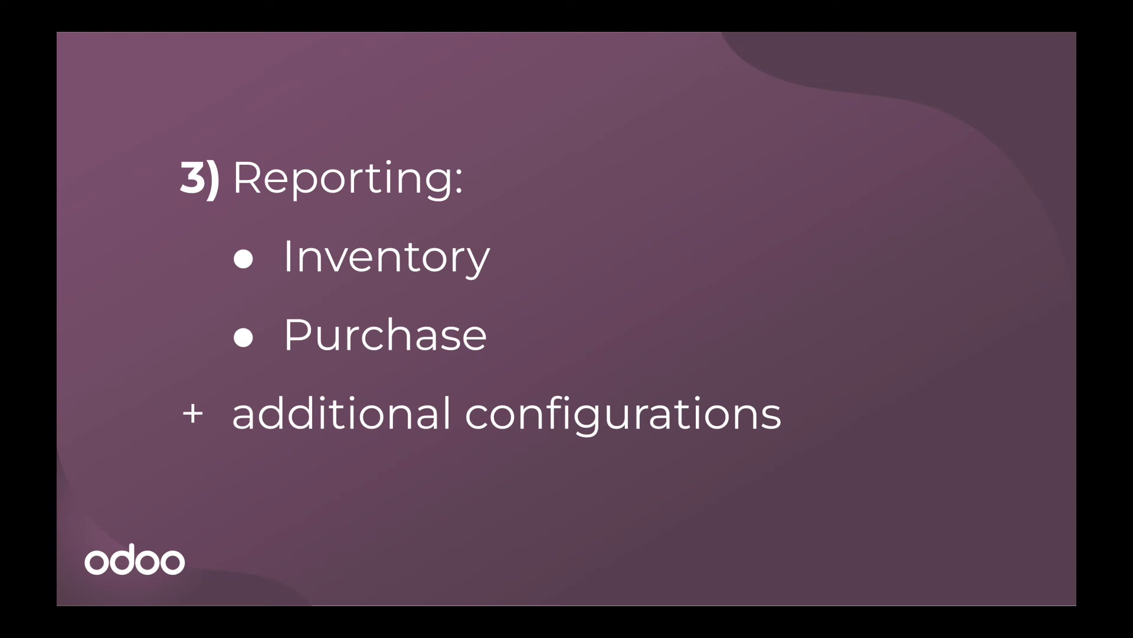
Switch to the browser window showing the Demo Company's Inventory Overview and open the Warehouse Analysis report
key(ctrl+Up)
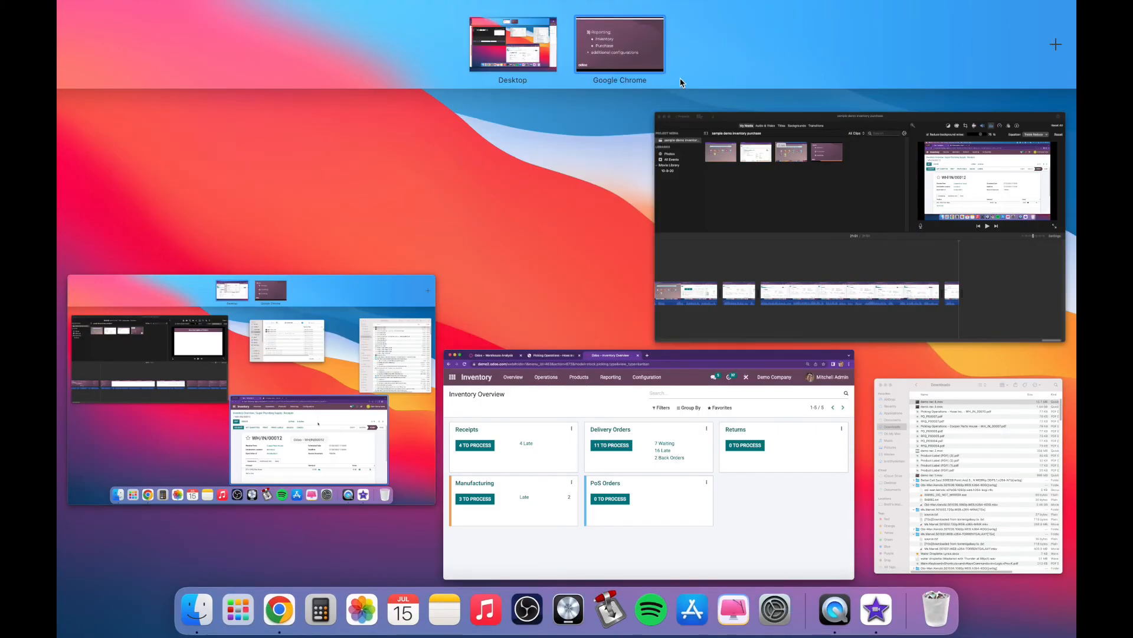
click(710, 421)
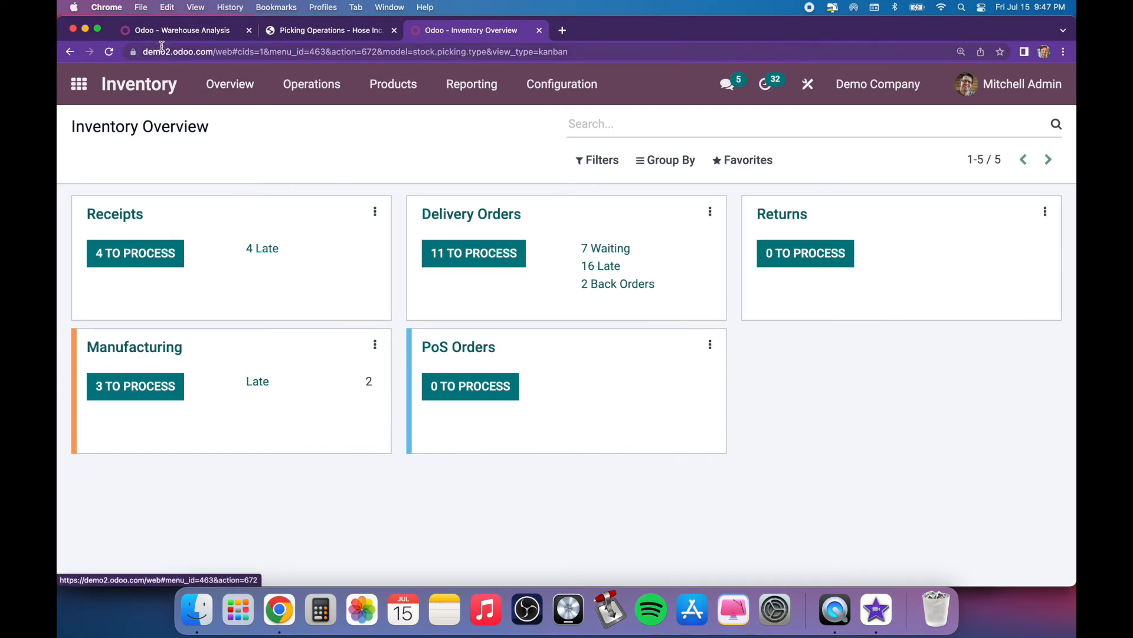
click(462, 89)
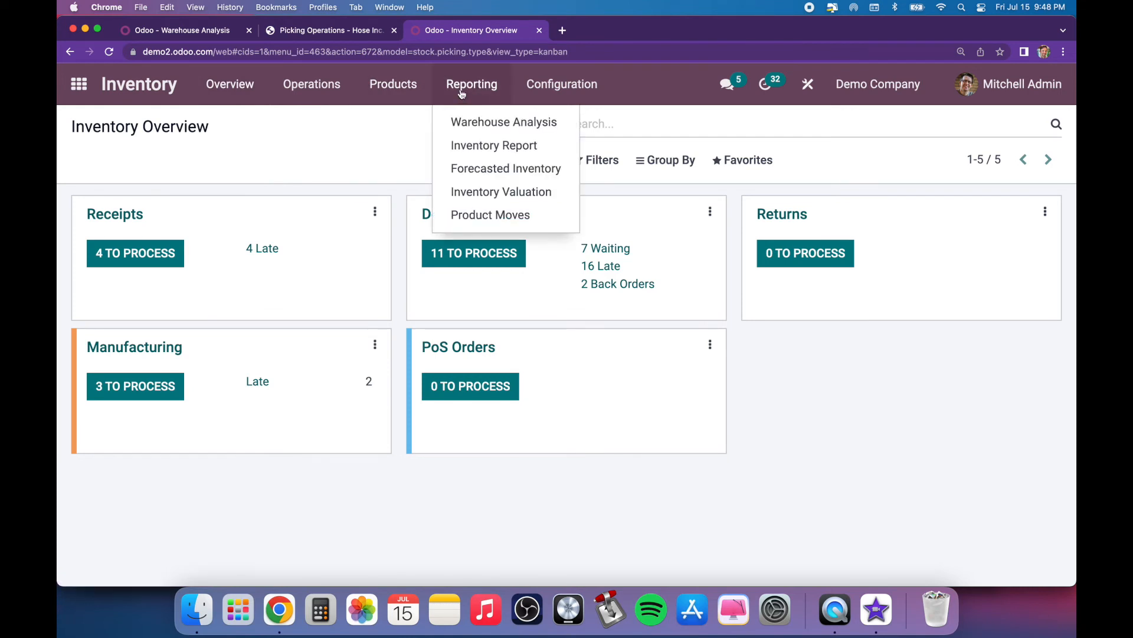
click(497, 123)
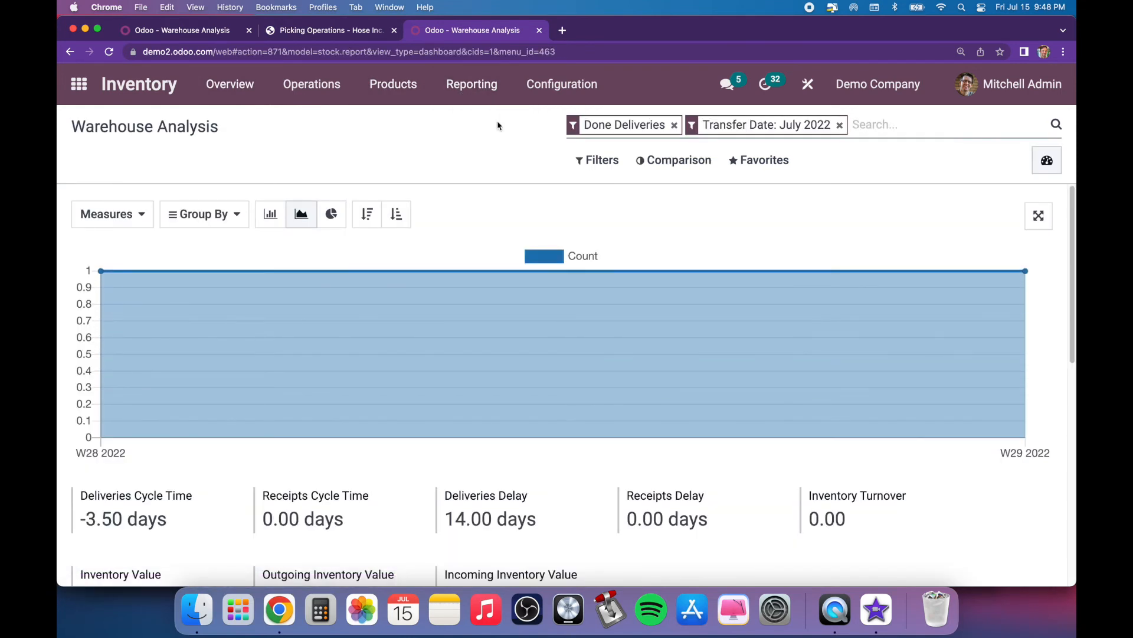
Display the Warehouse Analysis graph as a bar chart and examine the delivery counts per week and the key figures
click(277, 217)
scroll(355, 306, down, 5)
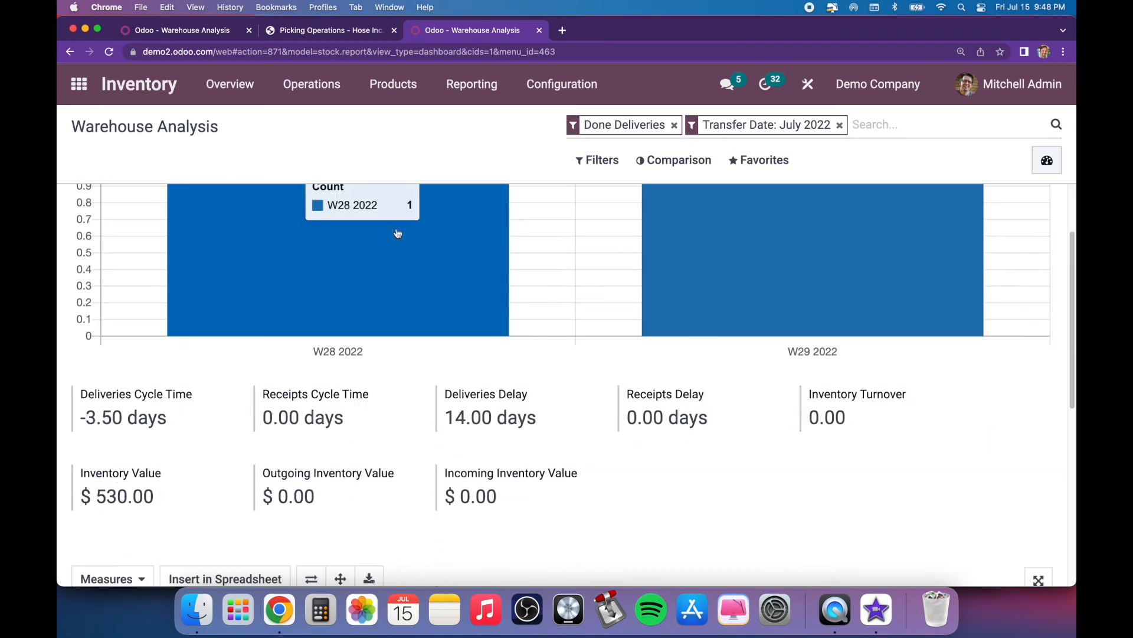
scroll(384, 339, up, 5)
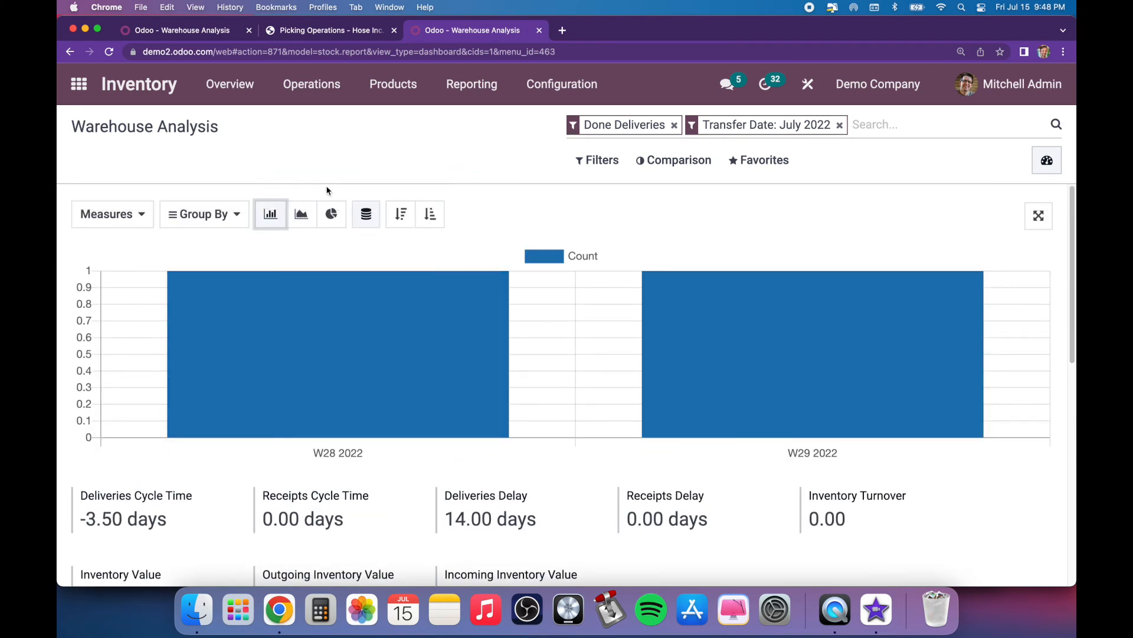
mouse_move(264, 328)
mouse_move(411, 313)
mouse_move(361, 365)
mouse_move(705, 346)
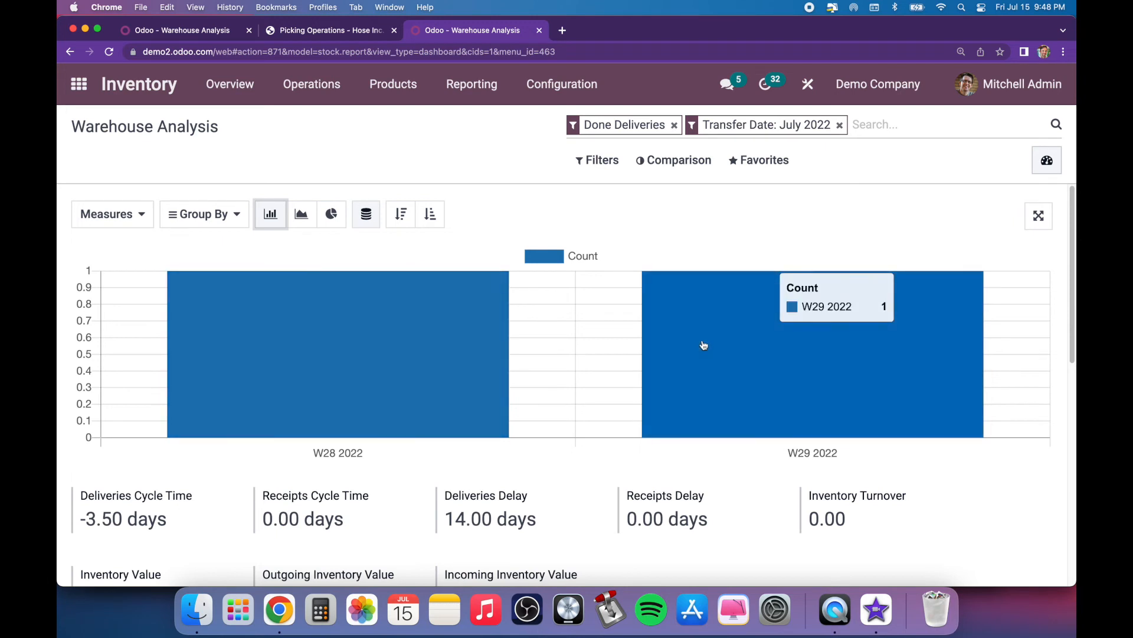
mouse_move(464, 337)
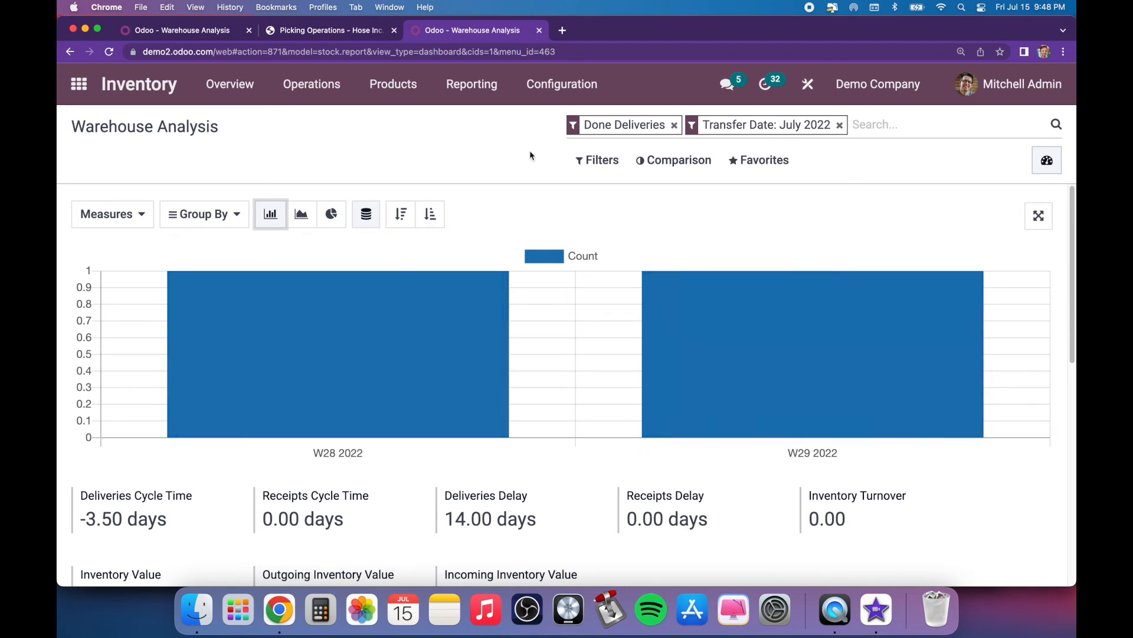
Group the Warehouse Analysis chart by Product using a custom group
click(239, 216)
click(263, 248)
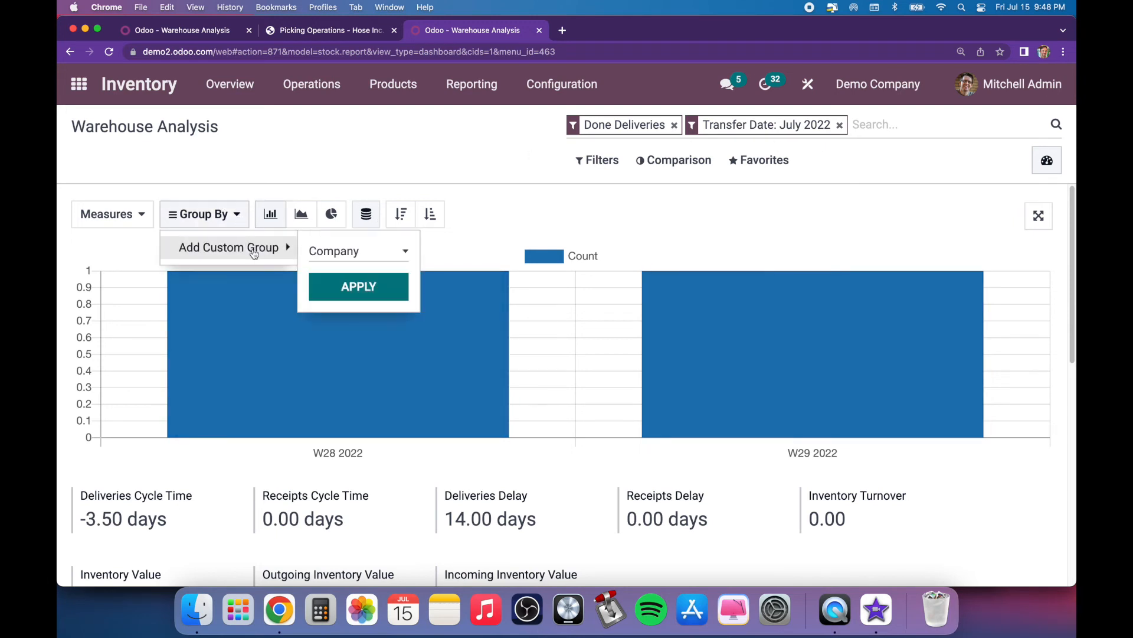
click(374, 254)
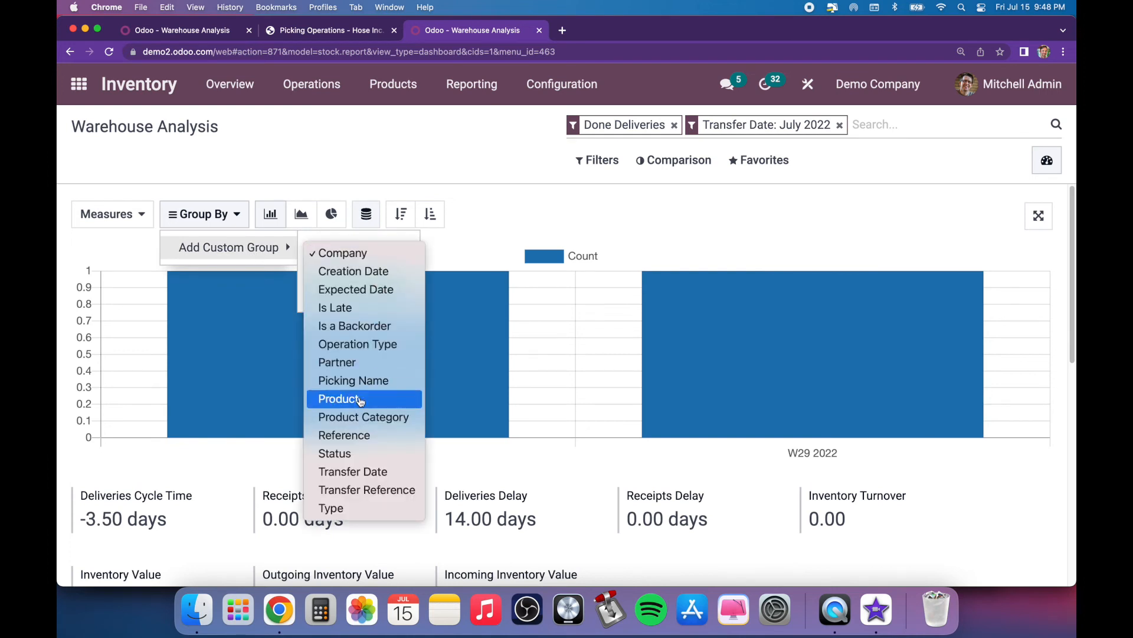
click(340, 397)
click(326, 284)
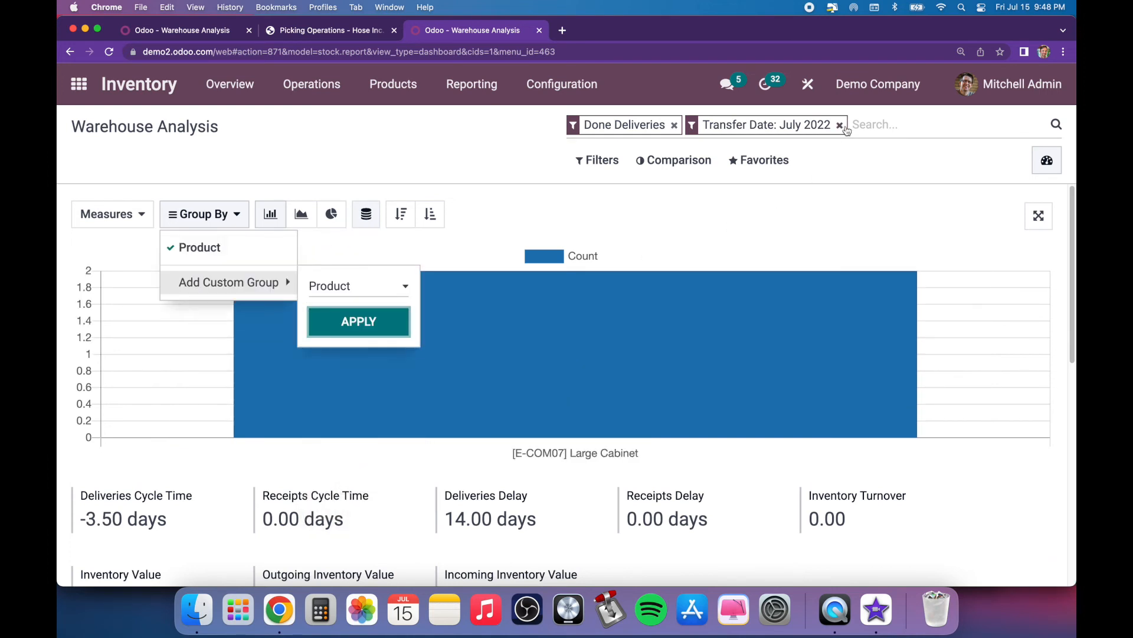
Remove the July 2022 transfer date filter from Warehouse Analysis and examine the product chart and key figures, including the inventory value
click(840, 125)
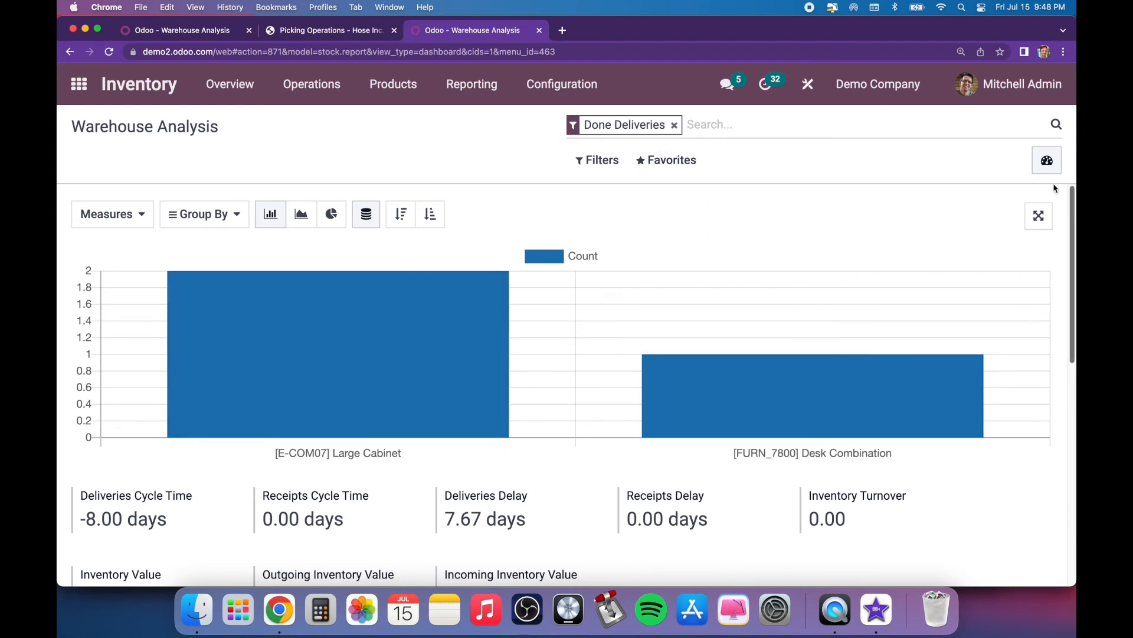
scroll(594, 303, down, 1)
scroll(593, 303, down, 3)
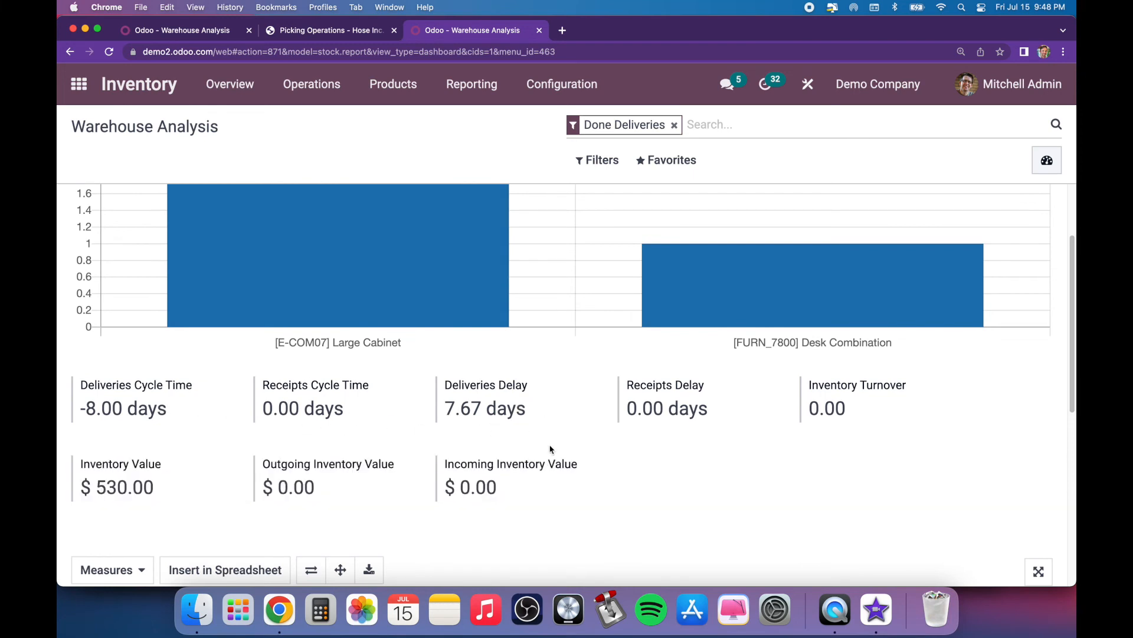
mouse_move(466, 409)
scroll(751, 476, down, 1)
mouse_move(159, 483)
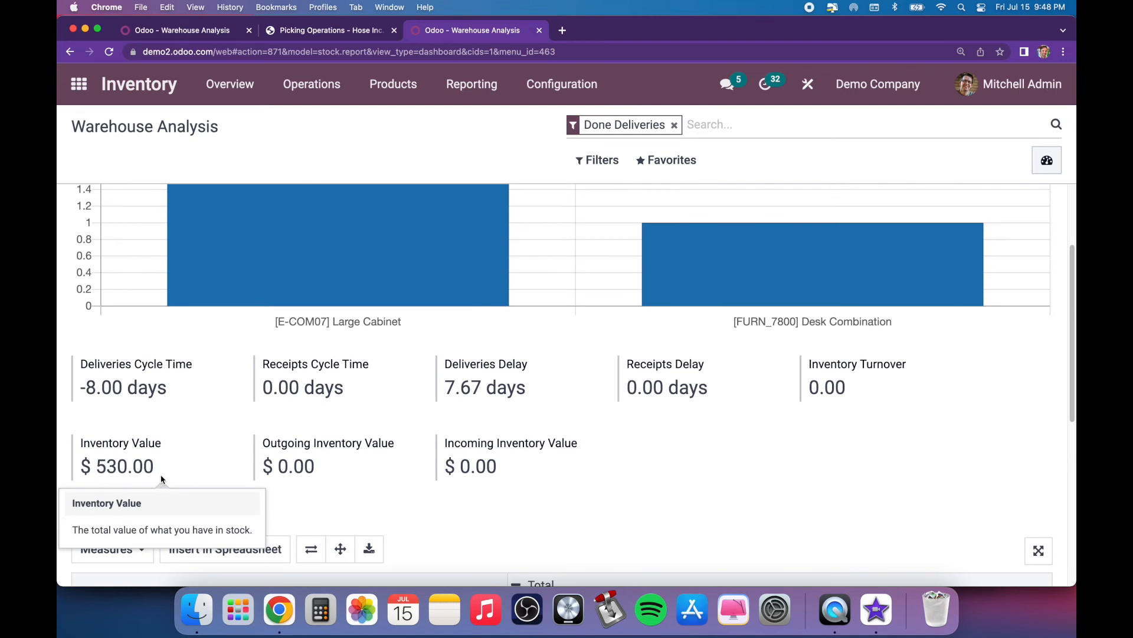
scroll(659, 466, up, 4)
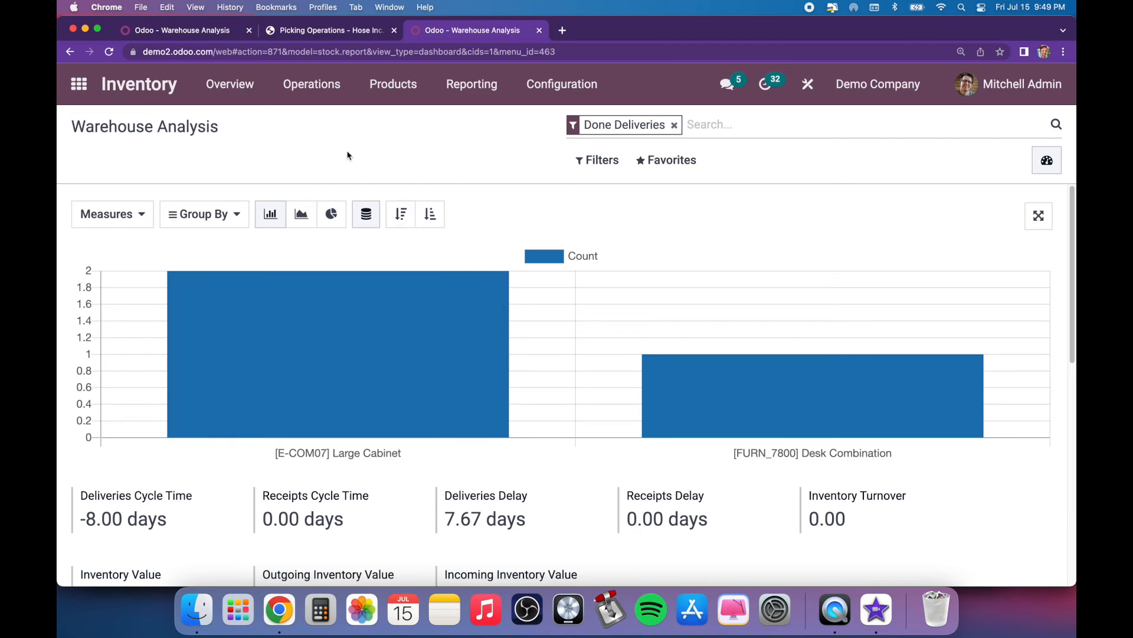
scroll(407, 236, down, 5)
scroll(465, 311, up, 5)
Open the Inventory Report and examine the Drawer's on-hand and available quantities per lot in WH/Stock
click(483, 98)
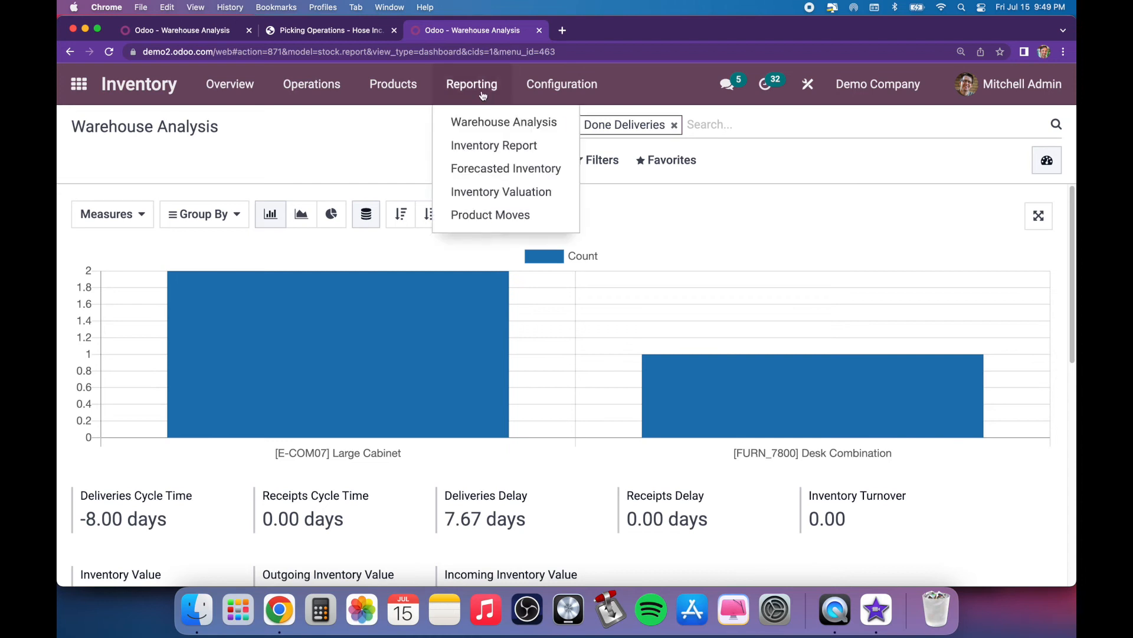
click(495, 152)
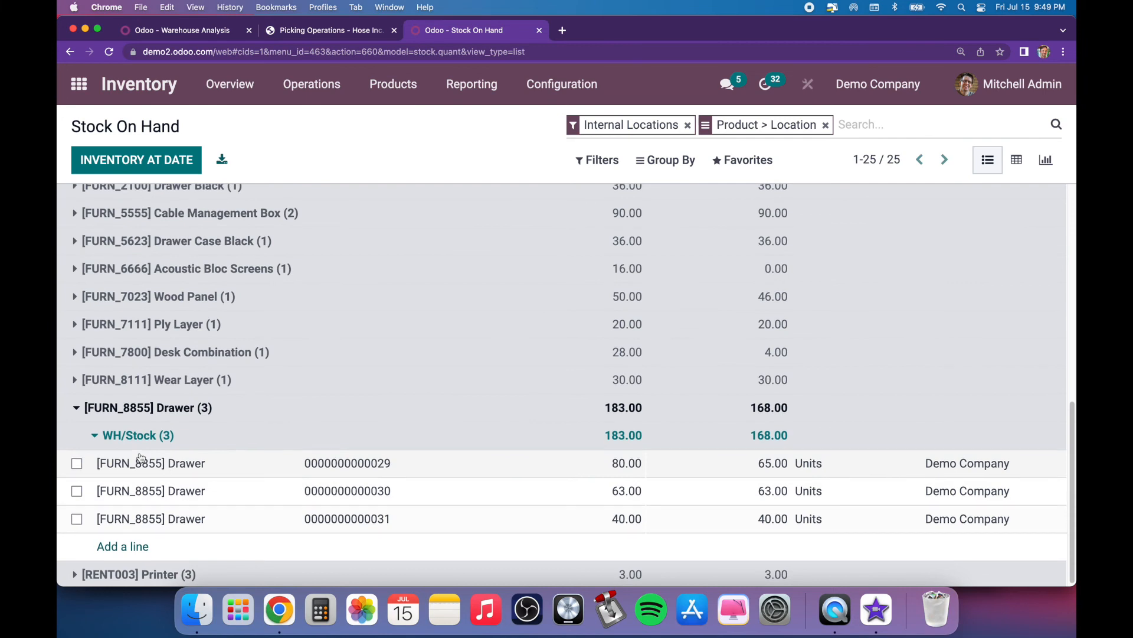
scroll(137, 459, up, 1)
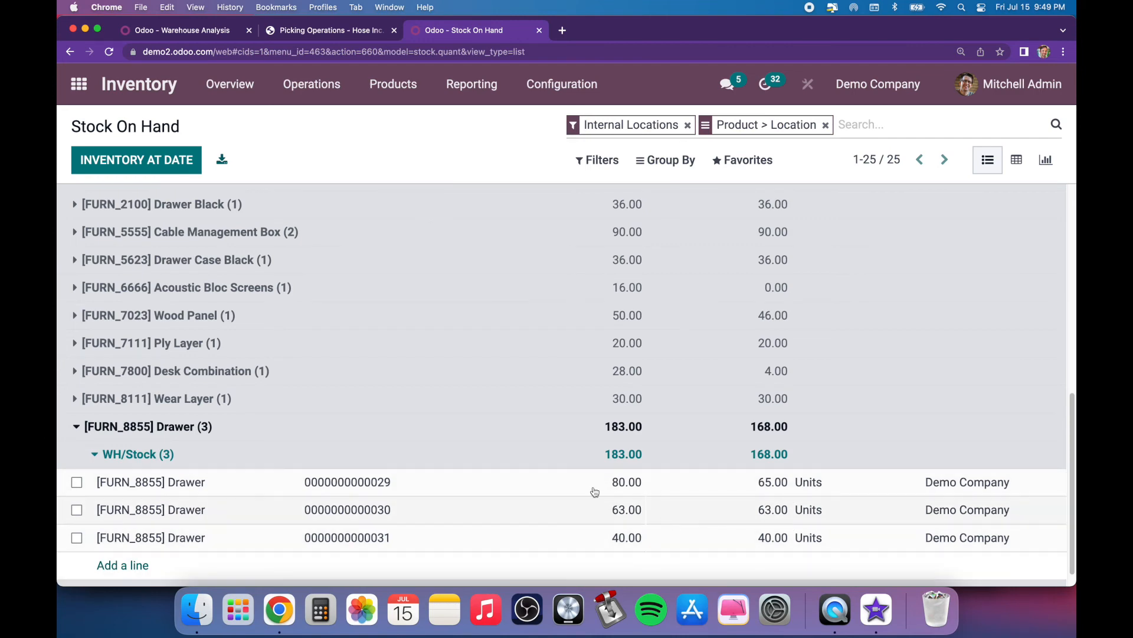
scroll(582, 498, up, 10)
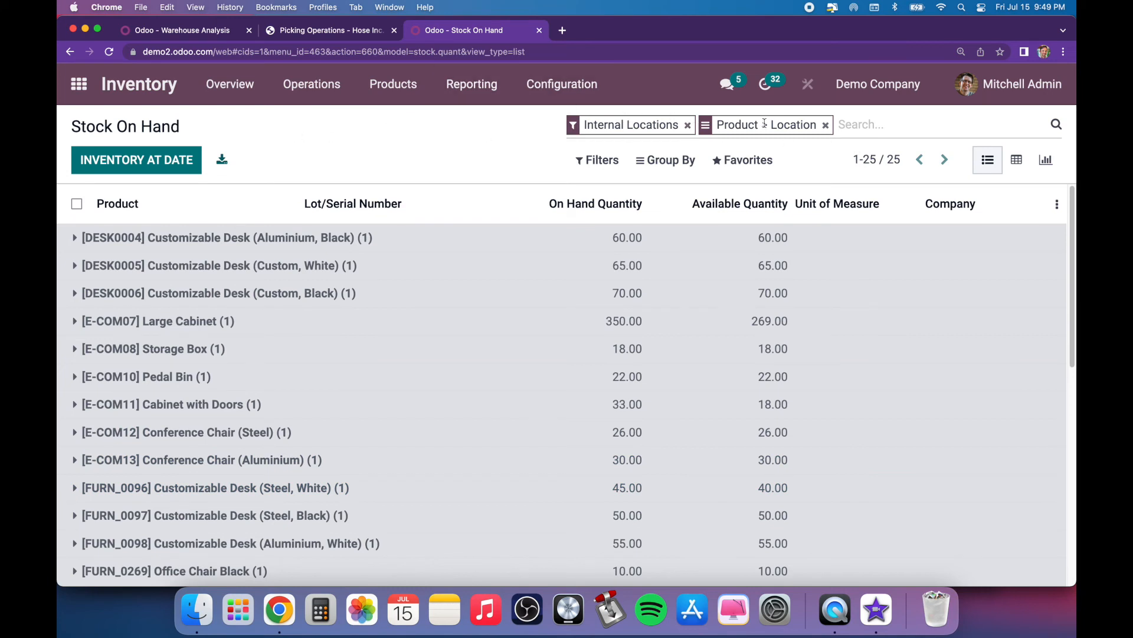
Open the Inventory Valuation report and expand the Drawer product to view its valuation entries
click(491, 82)
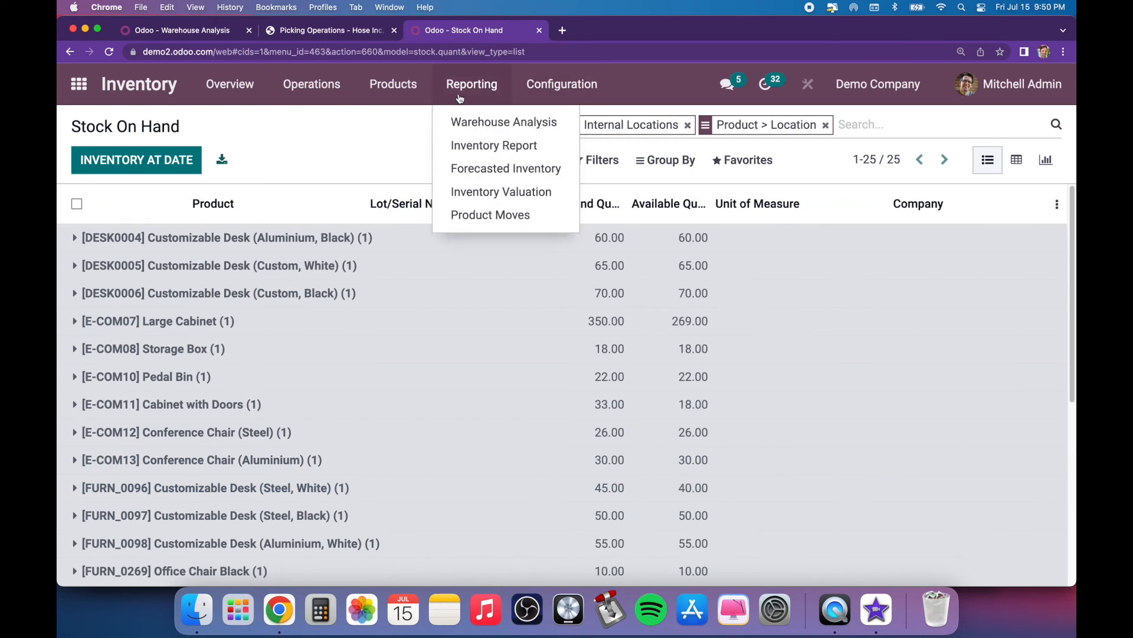
click(506, 192)
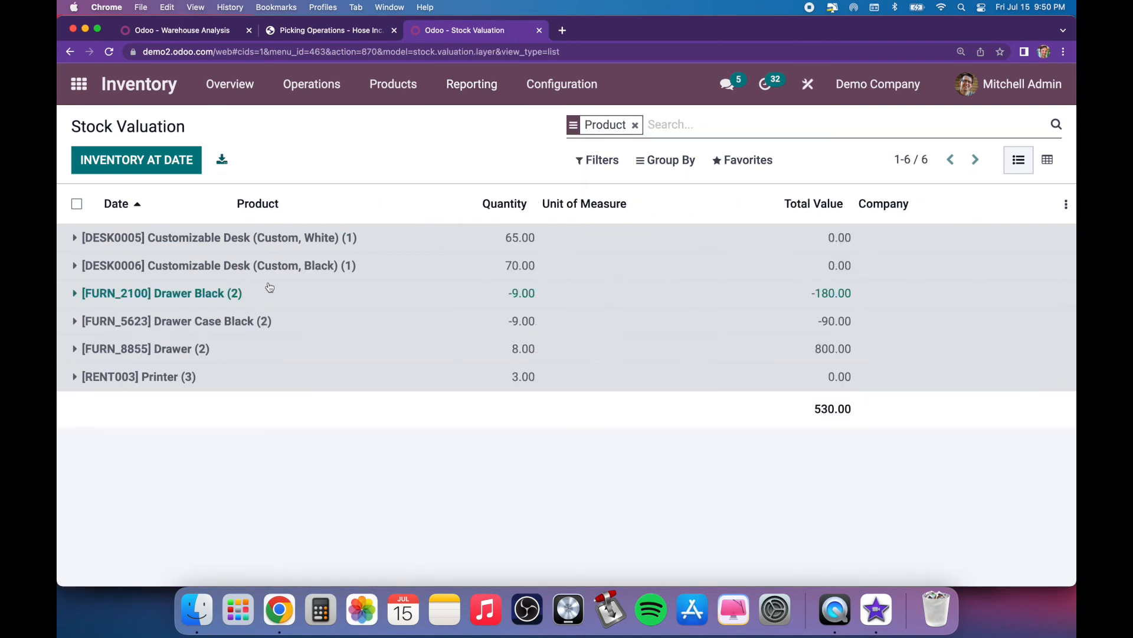
click(195, 358)
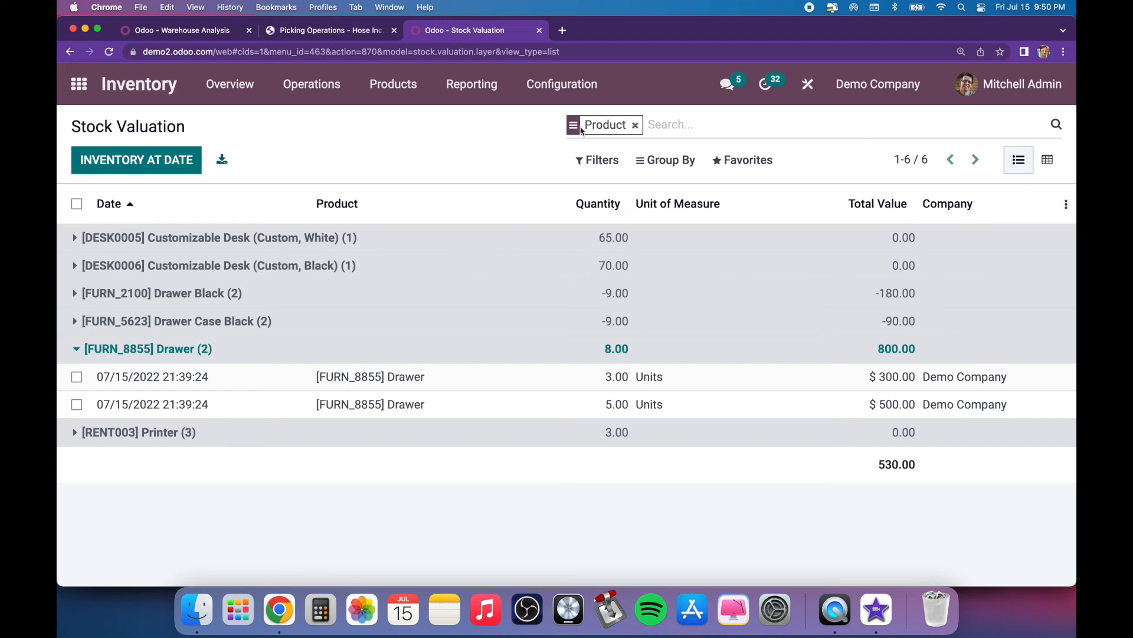
Switch to the Purchase app and open its Purchase report
click(79, 83)
scroll(657, 336, down, 5)
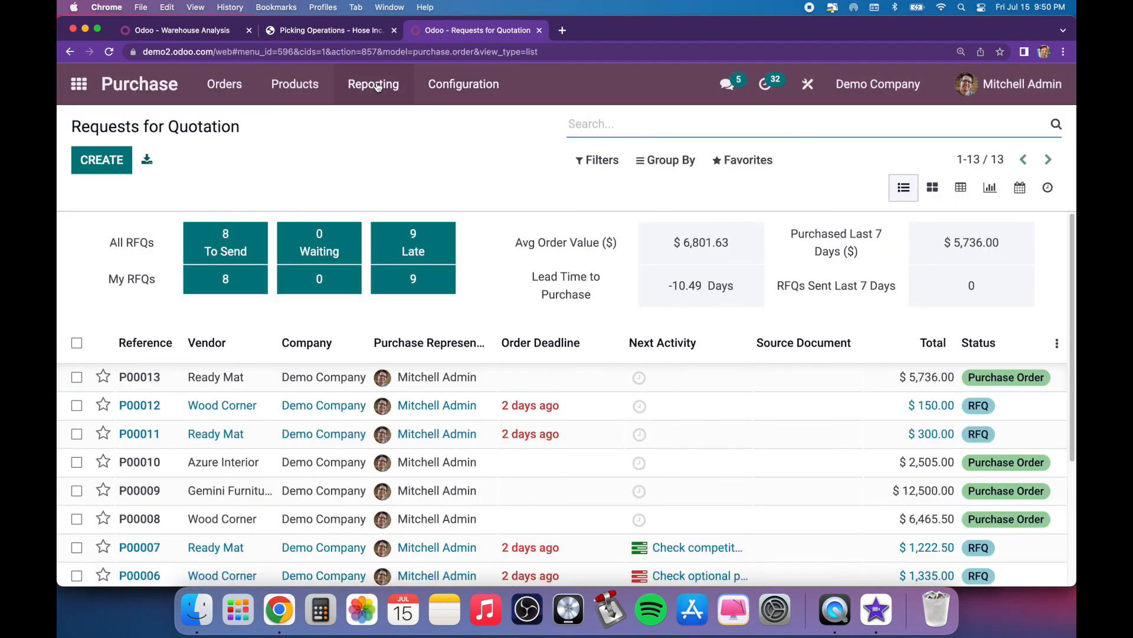
click(378, 86)
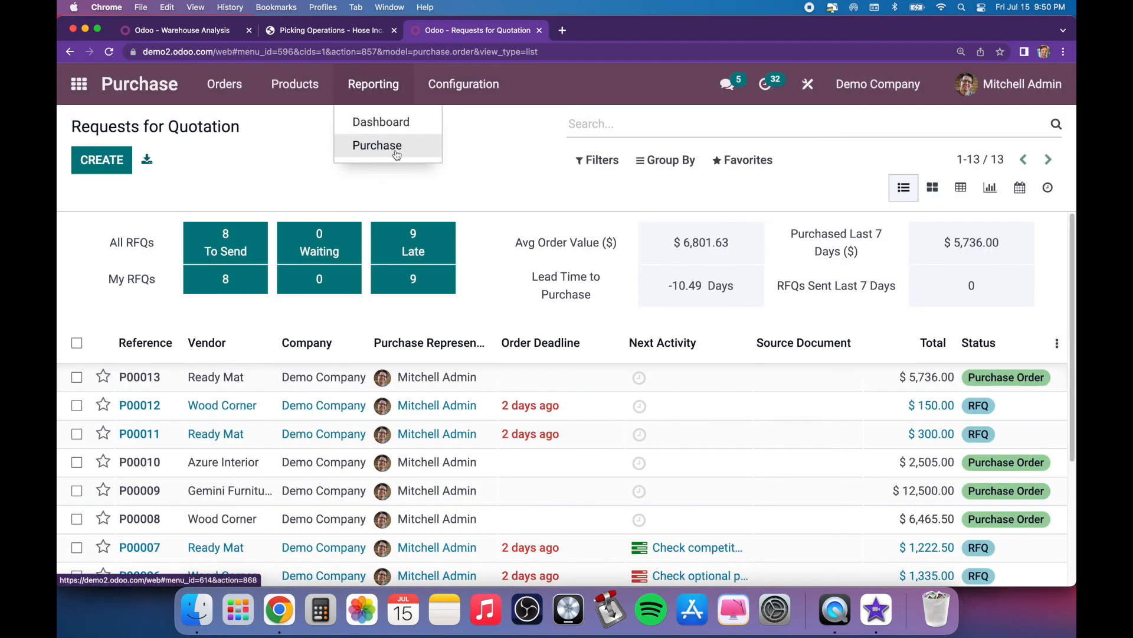
click(376, 146)
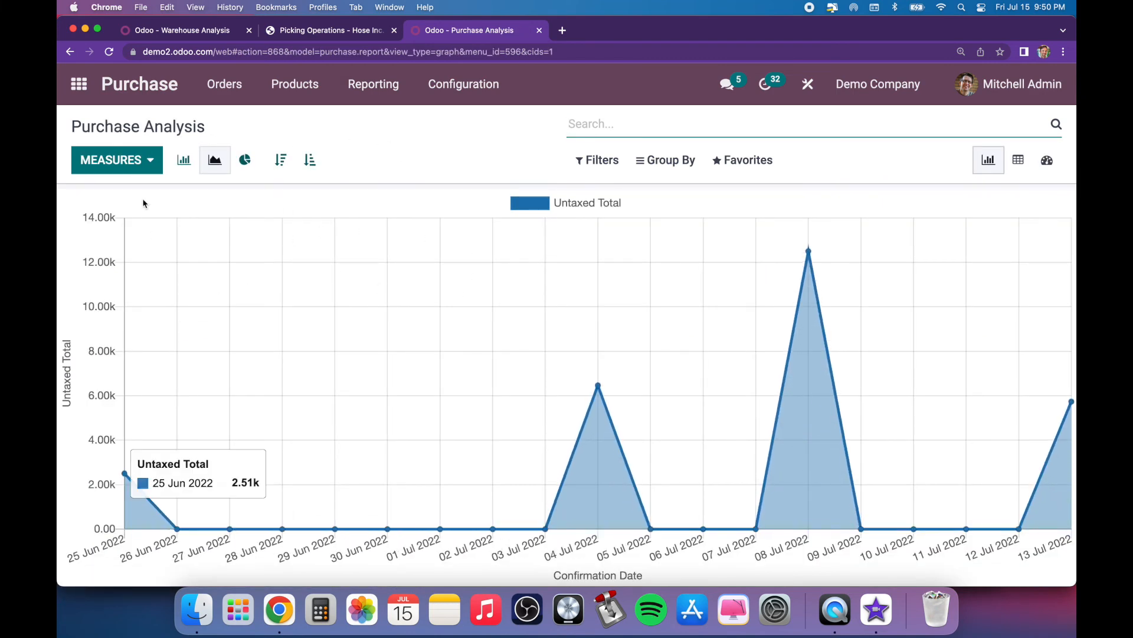
Preview the purchase graph as pie and bar charts and change the report to the pivot view
click(245, 160)
click(184, 160)
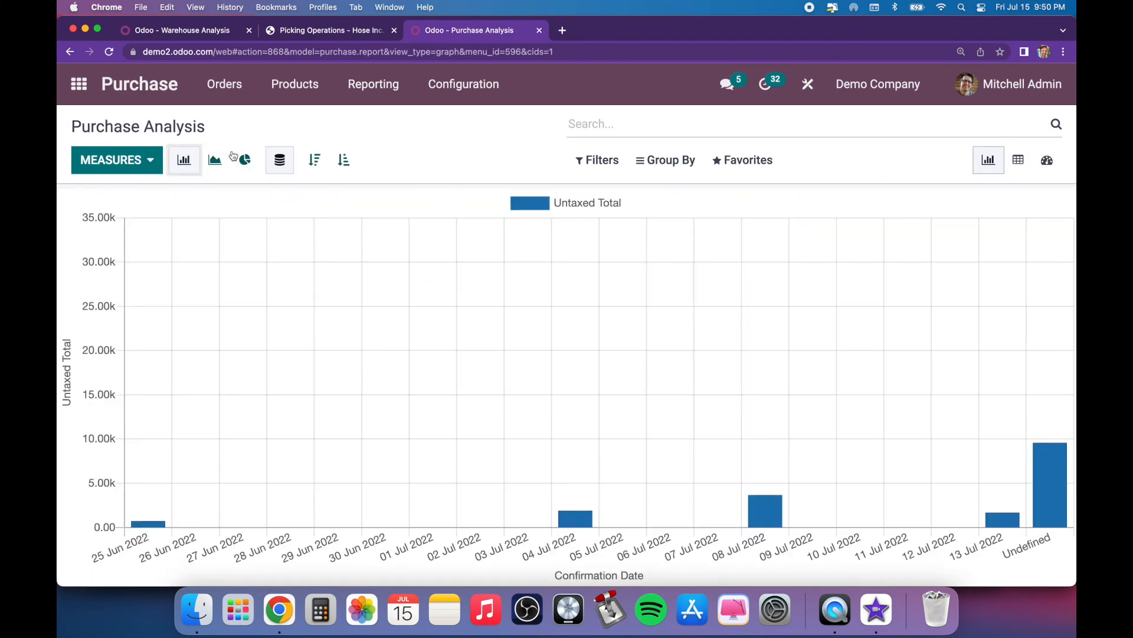
click(1020, 164)
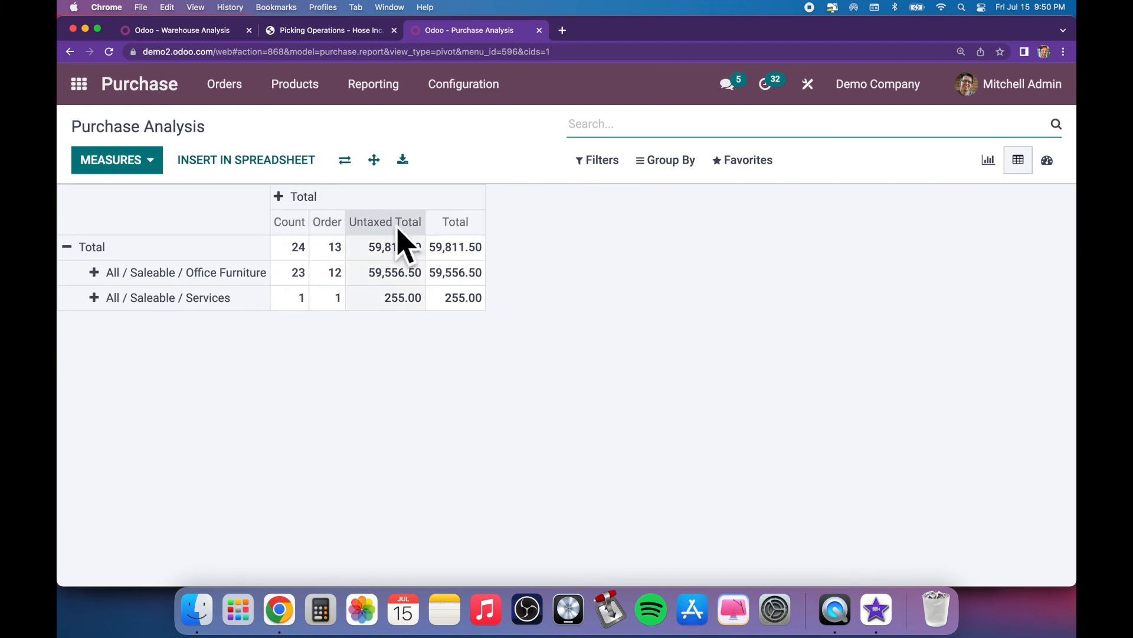
Collapse the pivot's product category rows and group its columns by Vendor
click(67, 247)
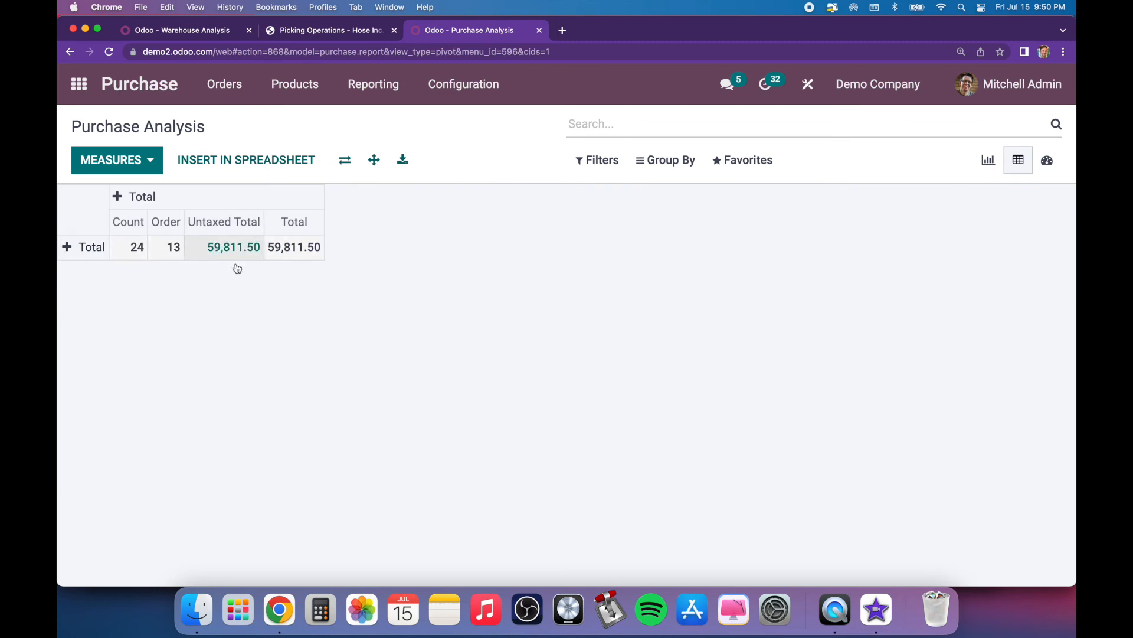
click(116, 201)
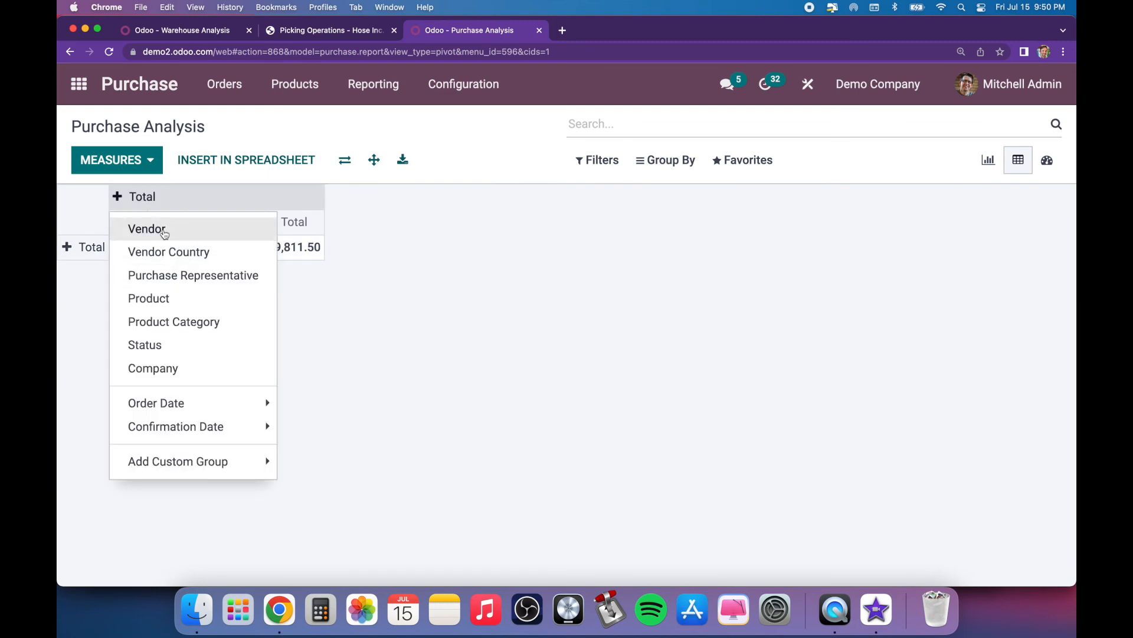
click(133, 230)
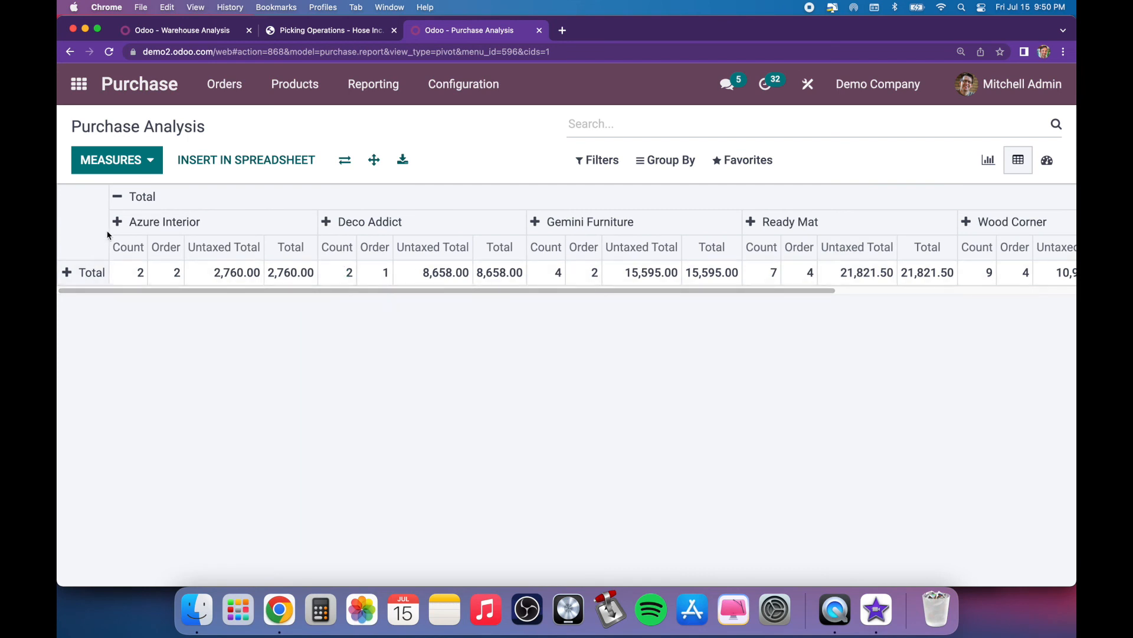
Remove the Order, Untaxed Total and Count measures from the pivot, keeping only Total
click(140, 159)
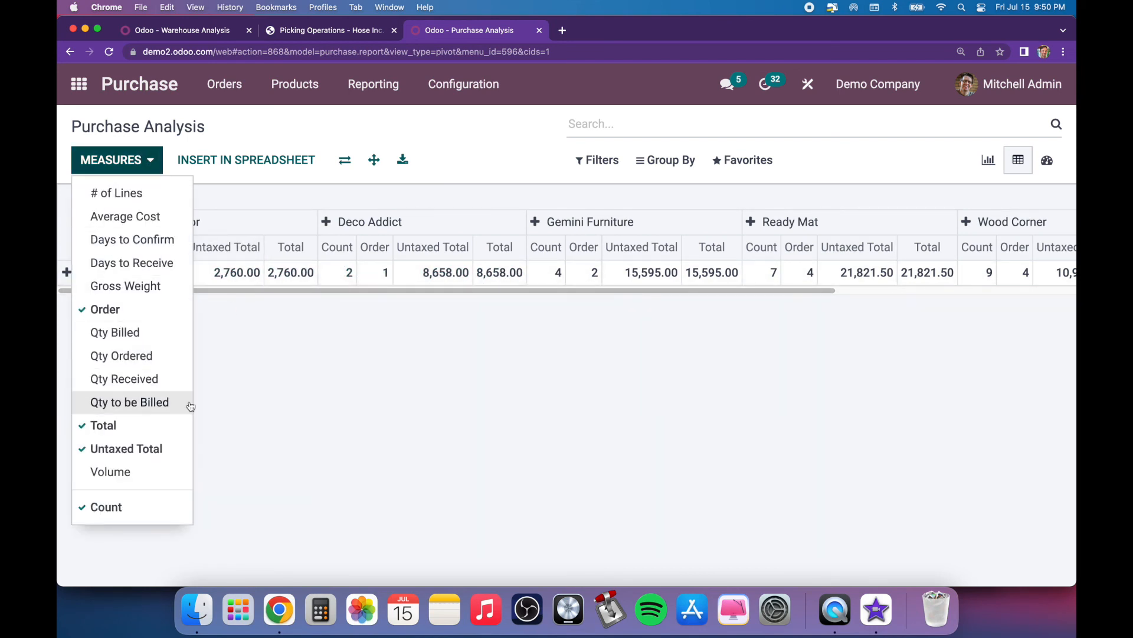
click(118, 310)
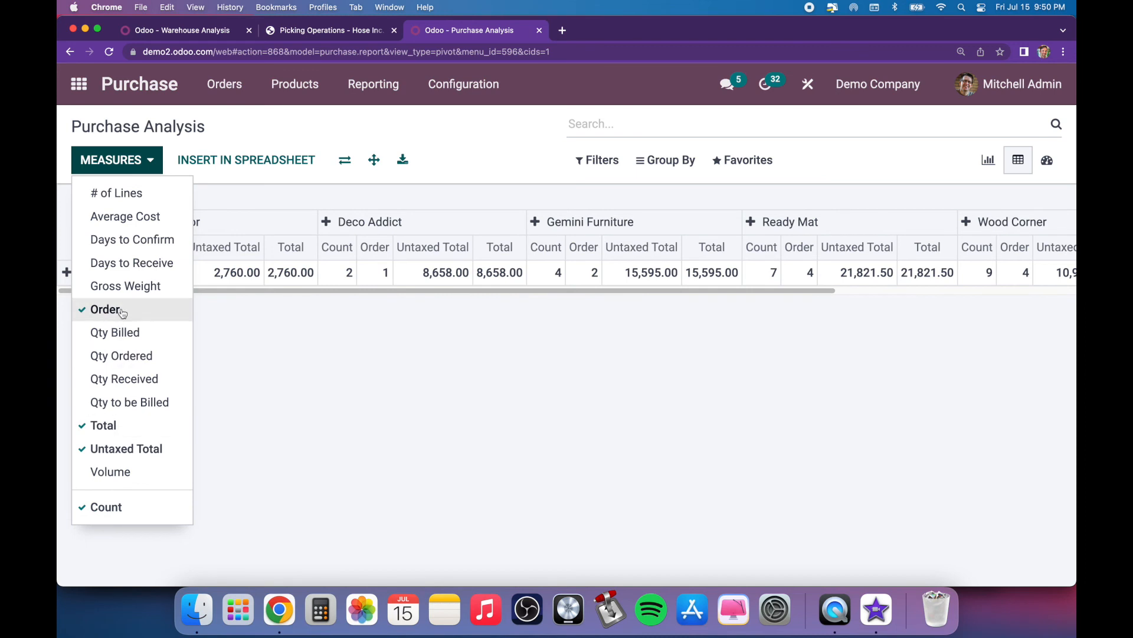
click(121, 449)
click(109, 507)
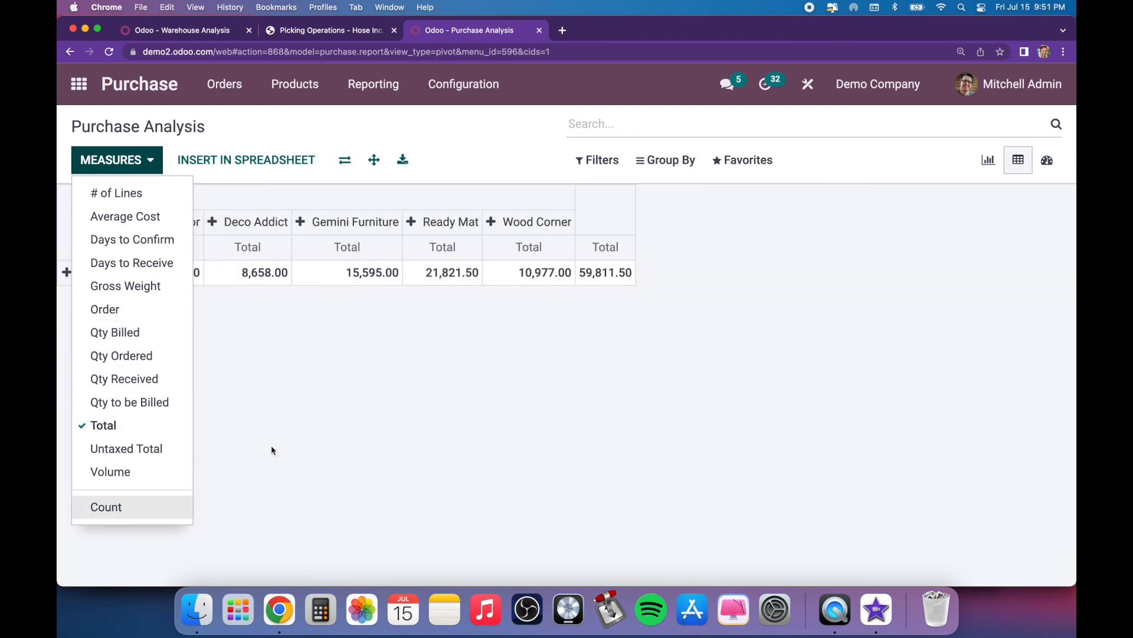
click(469, 158)
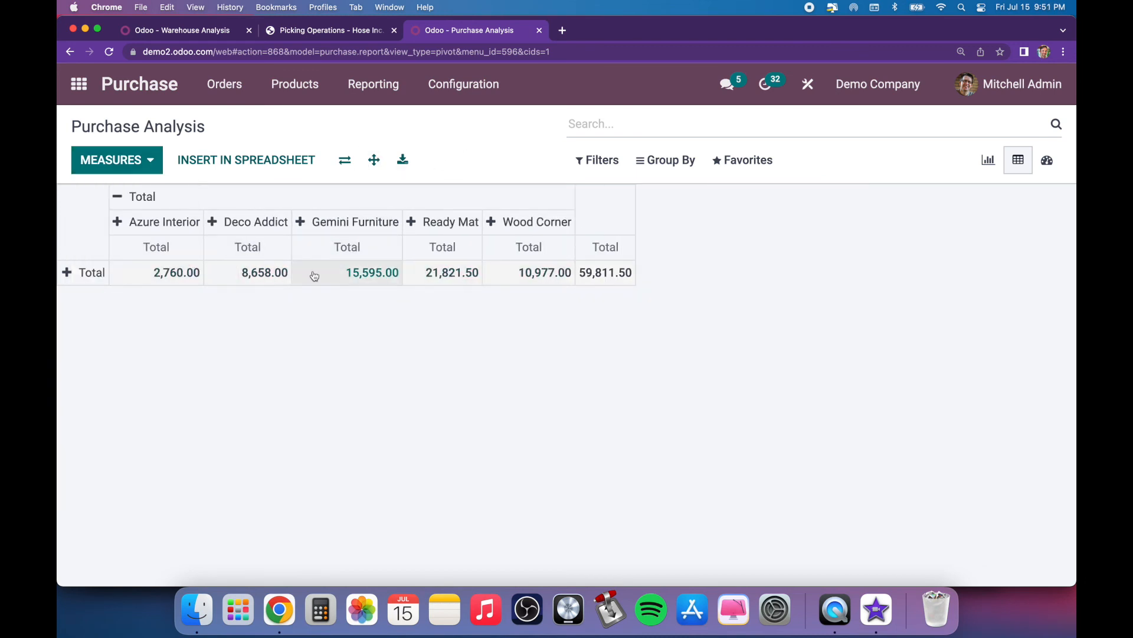
Group the pivot rows by Product and review the purchase totals per vendor
click(74, 276)
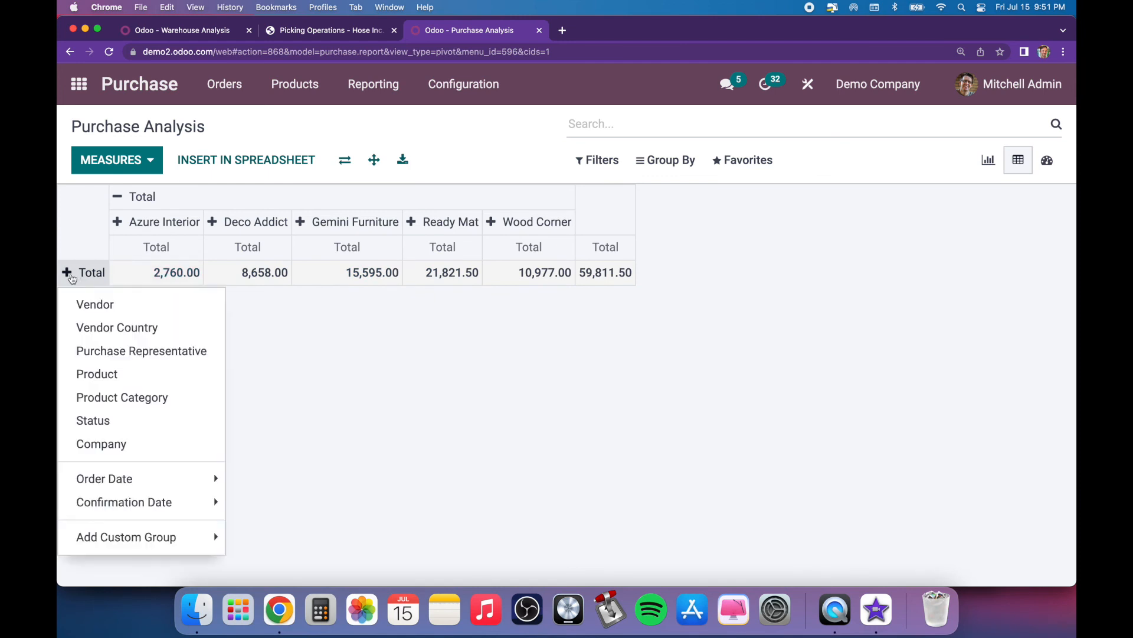
click(108, 380)
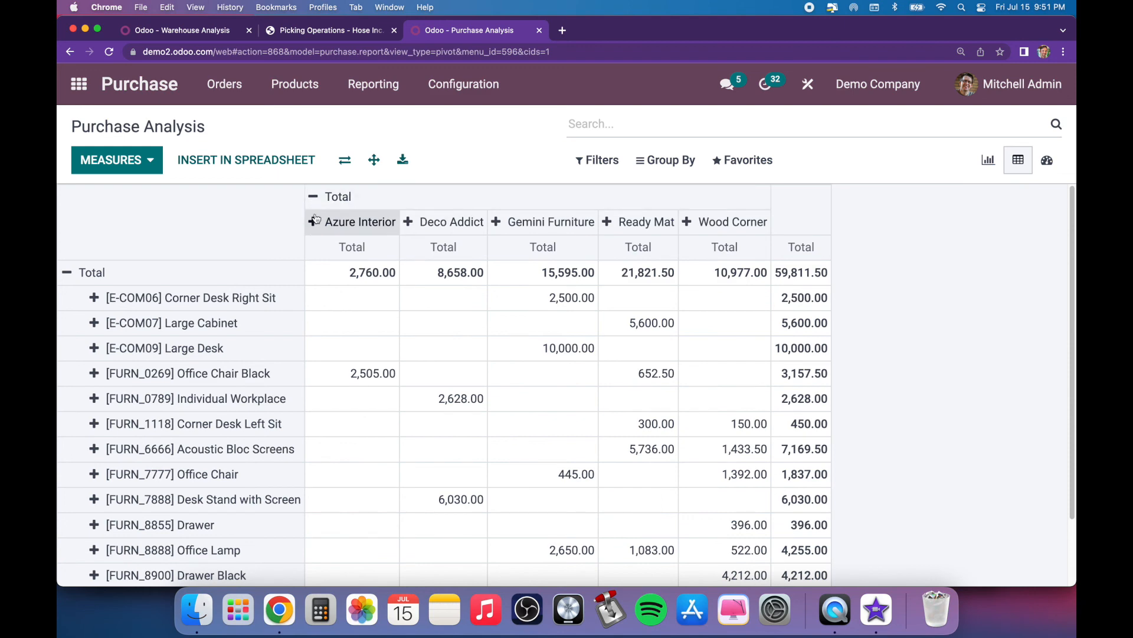
scroll(387, 278, down, 3)
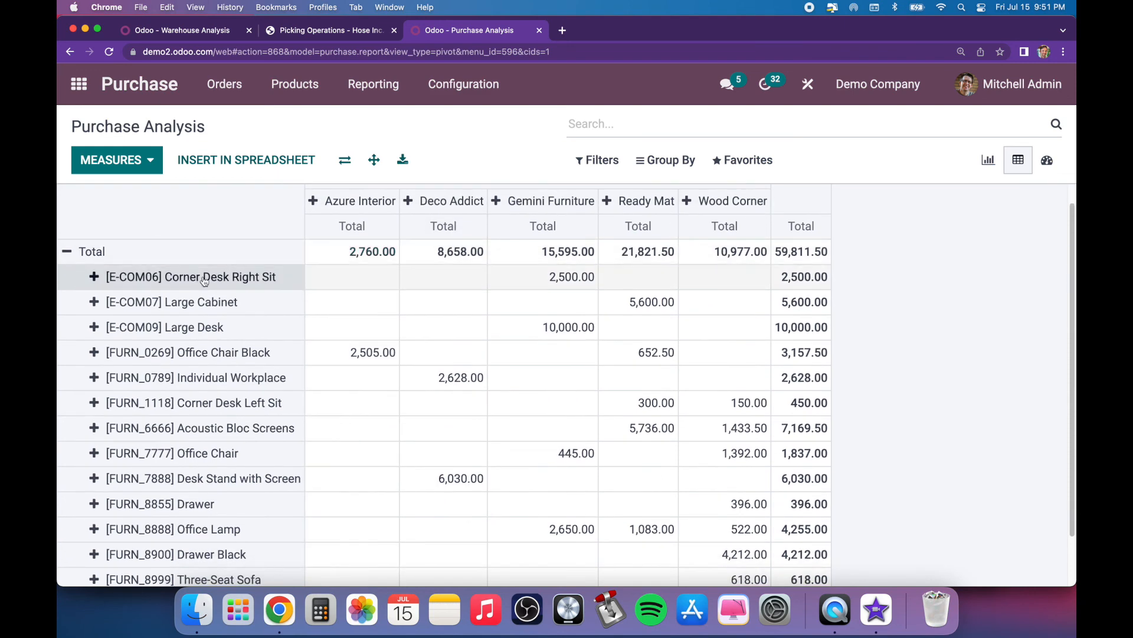
scroll(747, 361, up, 3)
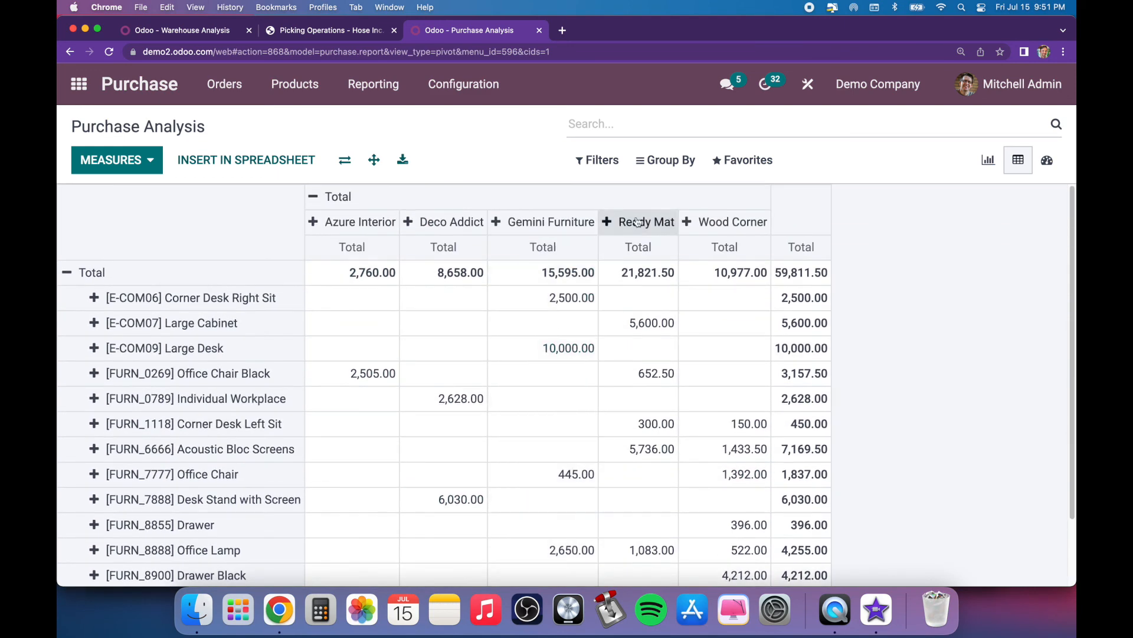
Filter the purchase pivot to order dates in Q3 2022 and review the filtered totals
click(619, 161)
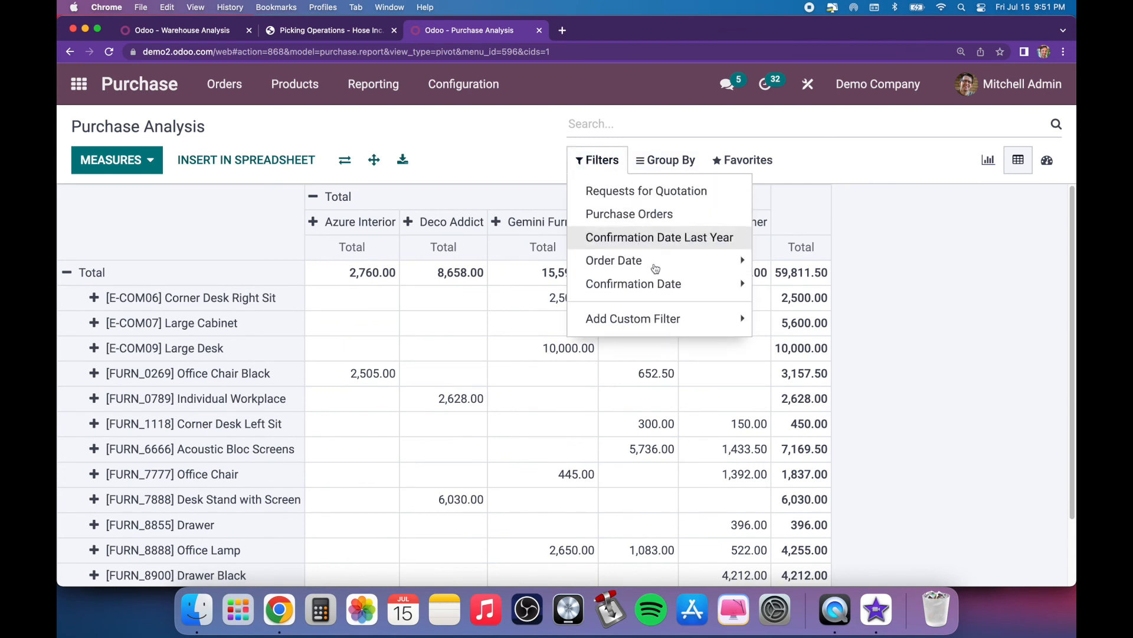
click(629, 260)
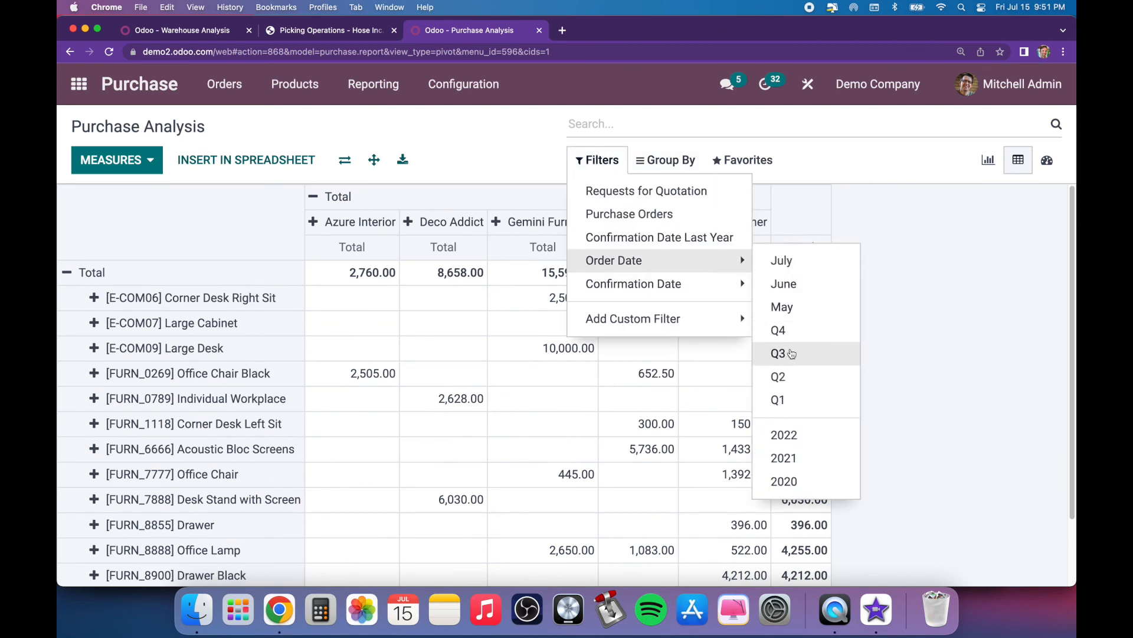
click(790, 363)
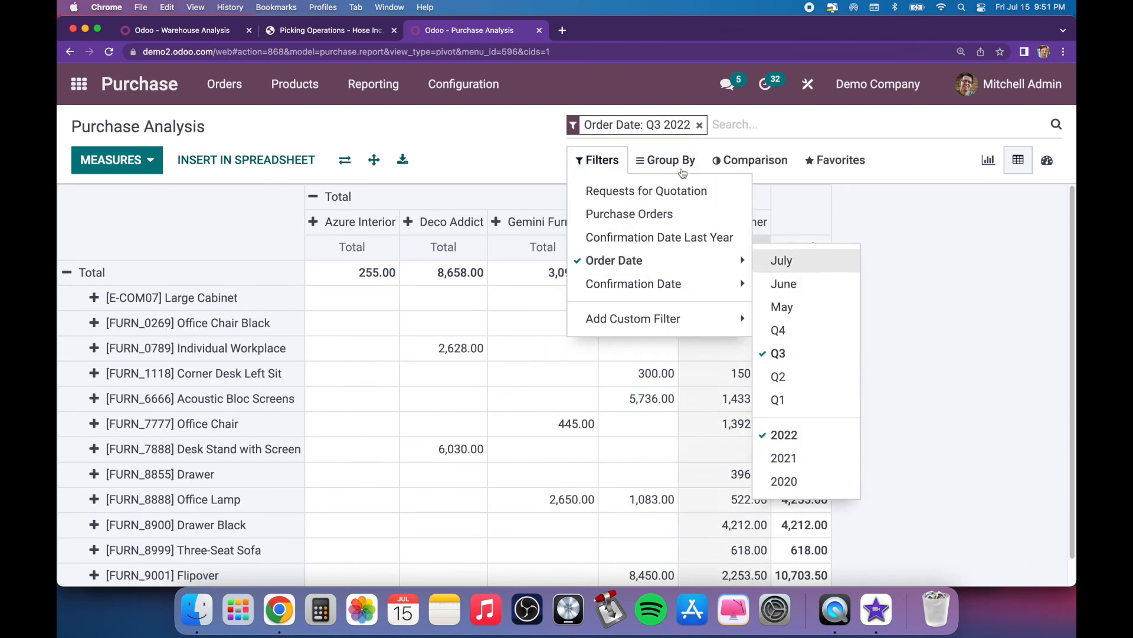
click(529, 122)
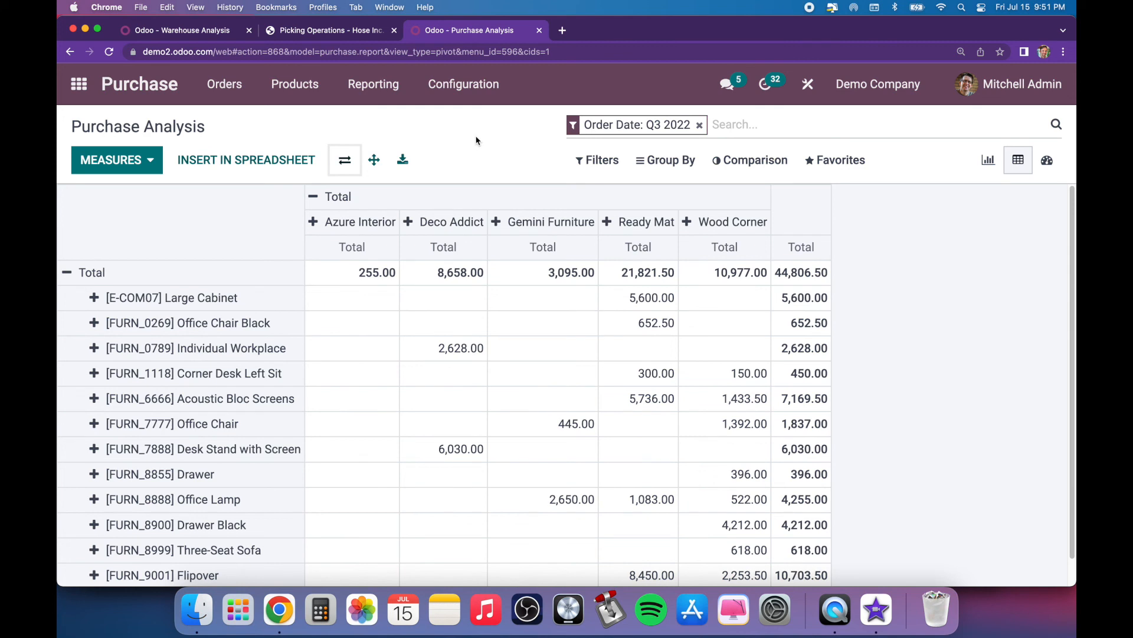
scroll(360, 348, down, 1)
scroll(519, 389, up, 1)
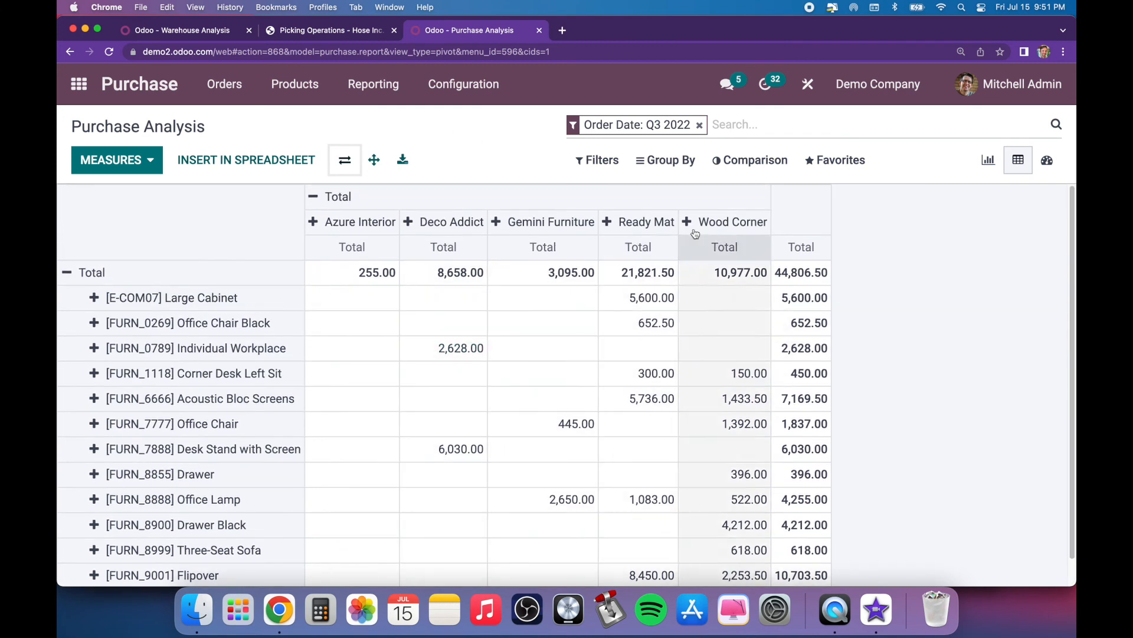
View the options for saving the current search as a favorite and close them without saving
click(837, 170)
click(850, 189)
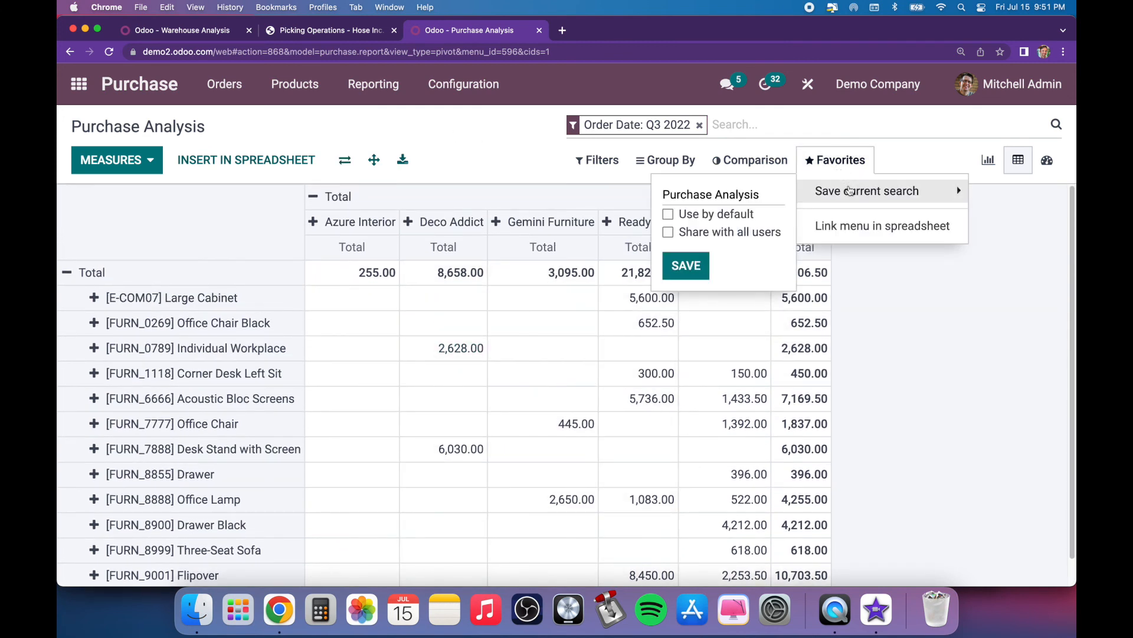
click(487, 143)
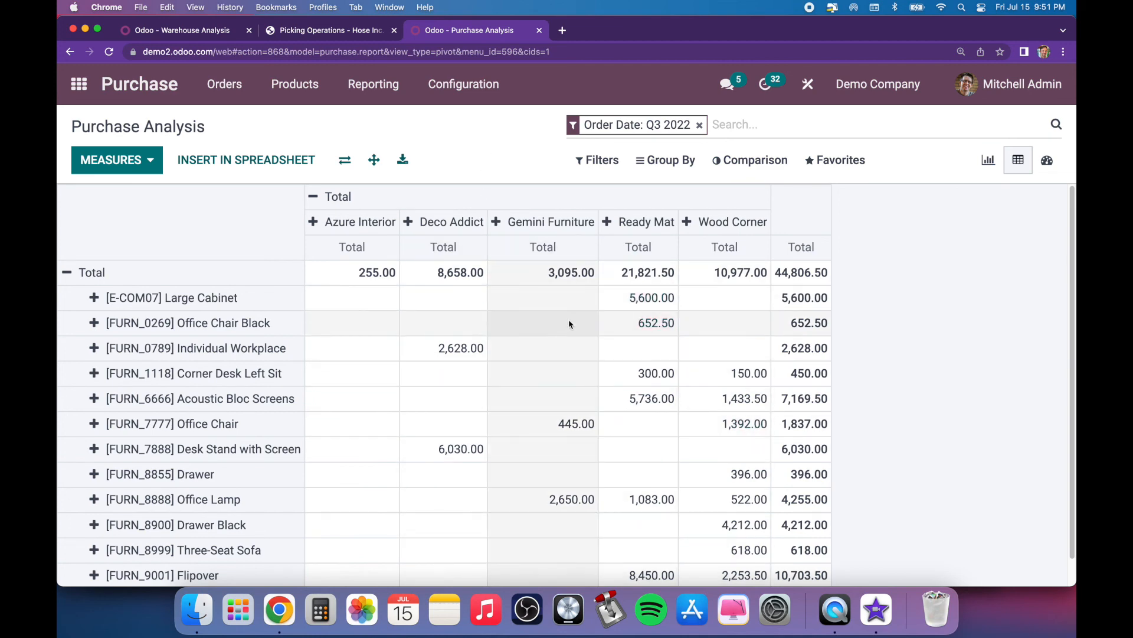
Insert the filtered purchase pivot into a new spreadsheet and look over the inserted table
click(255, 166)
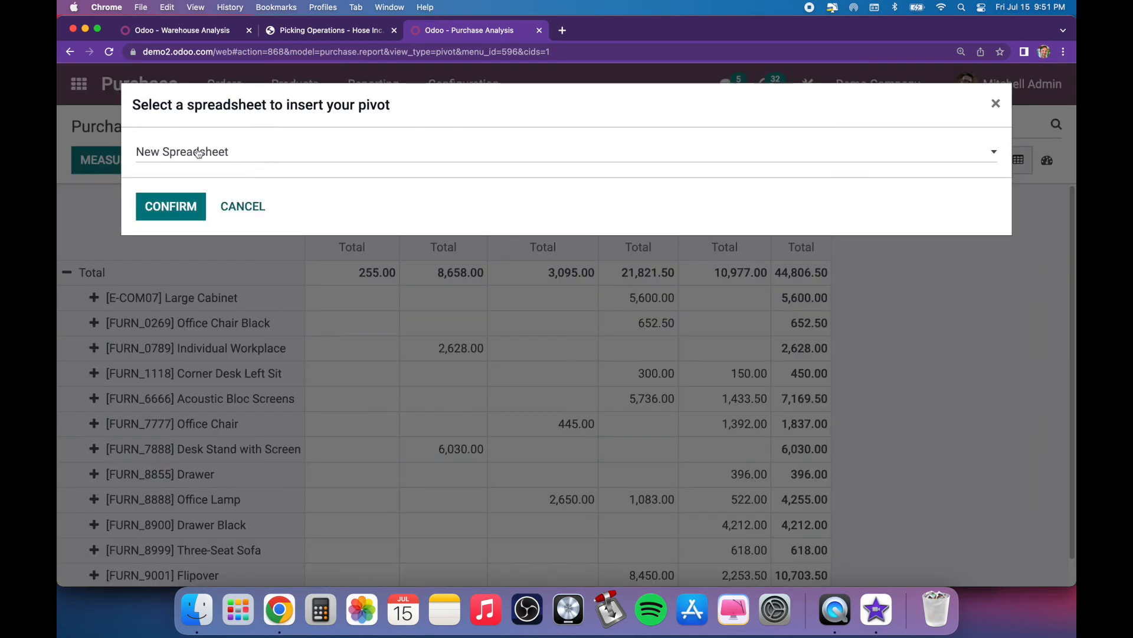
click(188, 207)
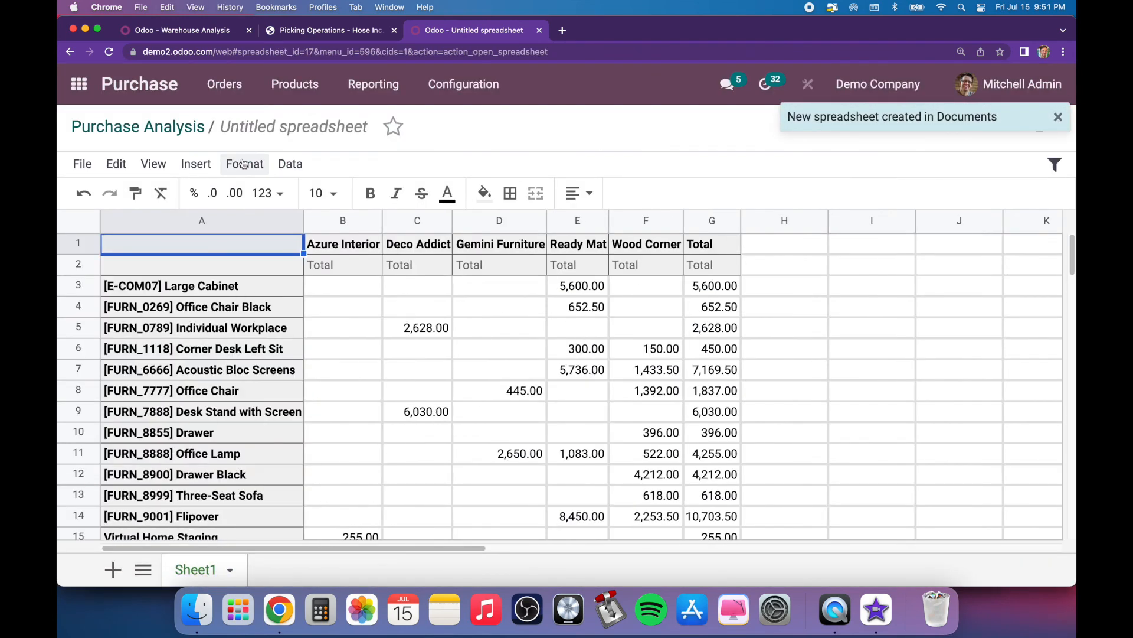
scroll(691, 323, down, 20)
scroll(593, 340, up, 20)
click(768, 366)
click(802, 273)
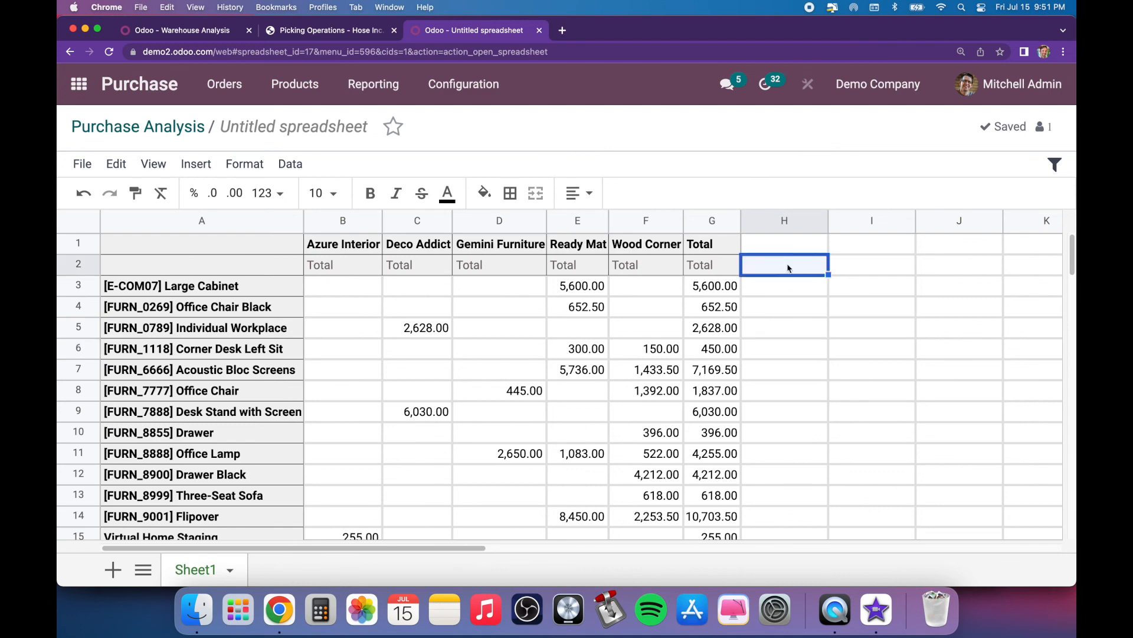
click(872, 326)
click(797, 387)
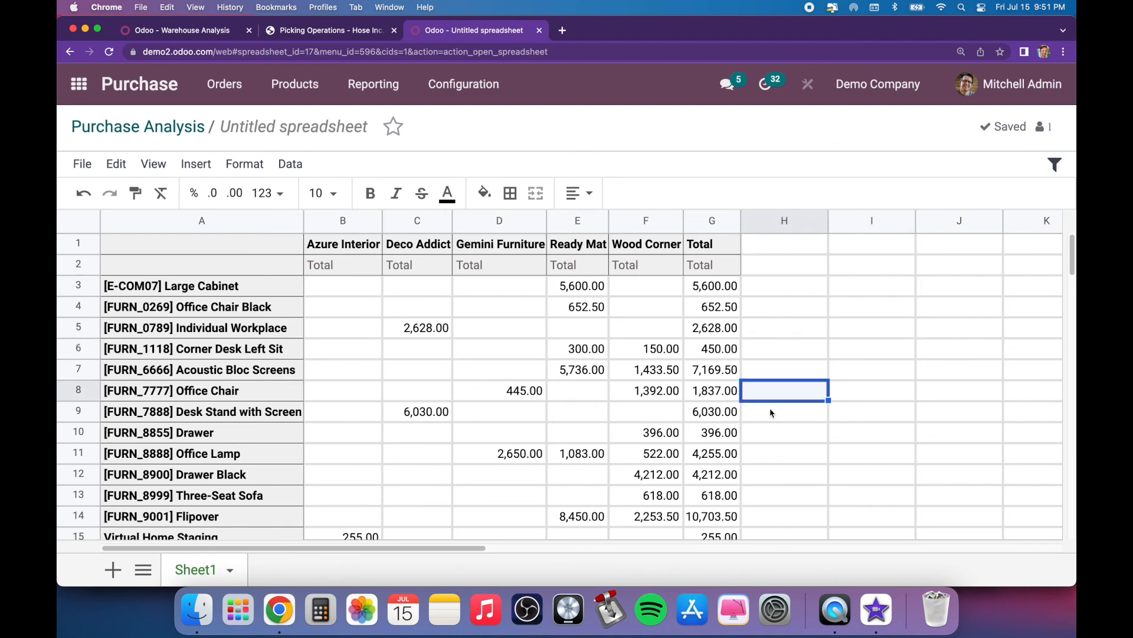
Enter =average(G3:G15) in cell G17, below the Total column, and check it against the product totals
scroll(810, 375, down, 3)
scroll(789, 382, up, 2)
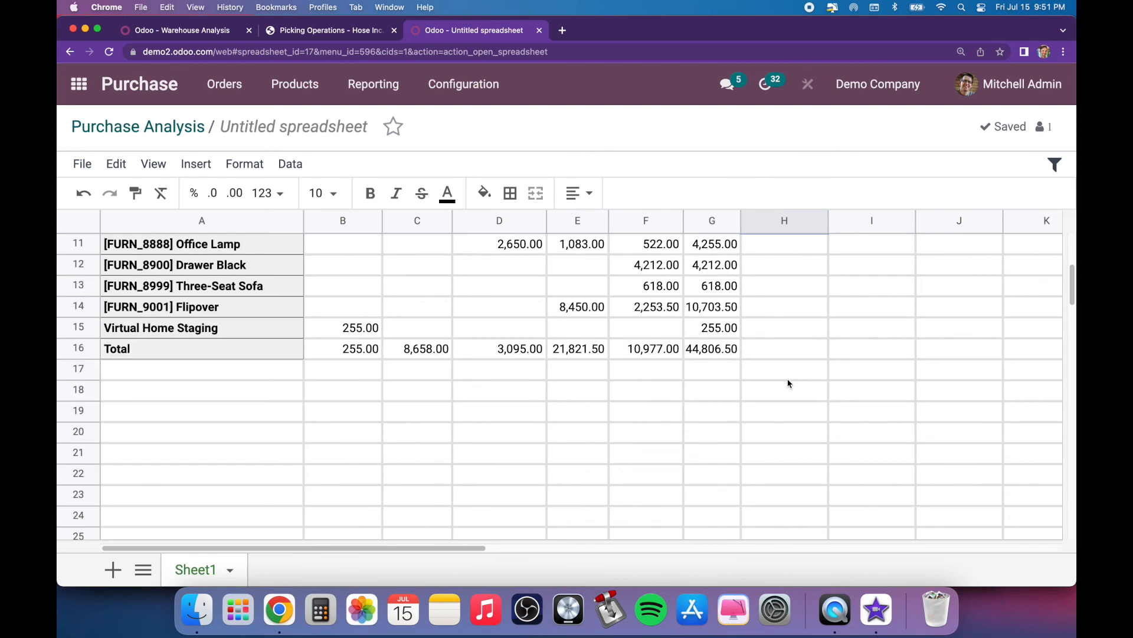
click(727, 454)
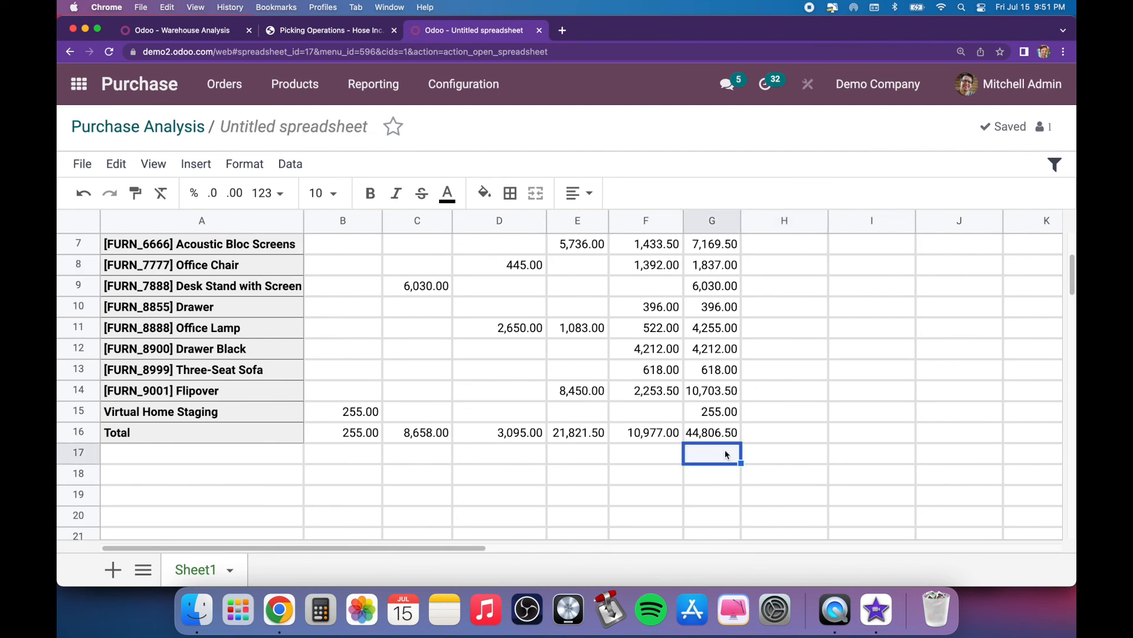
text(=average()
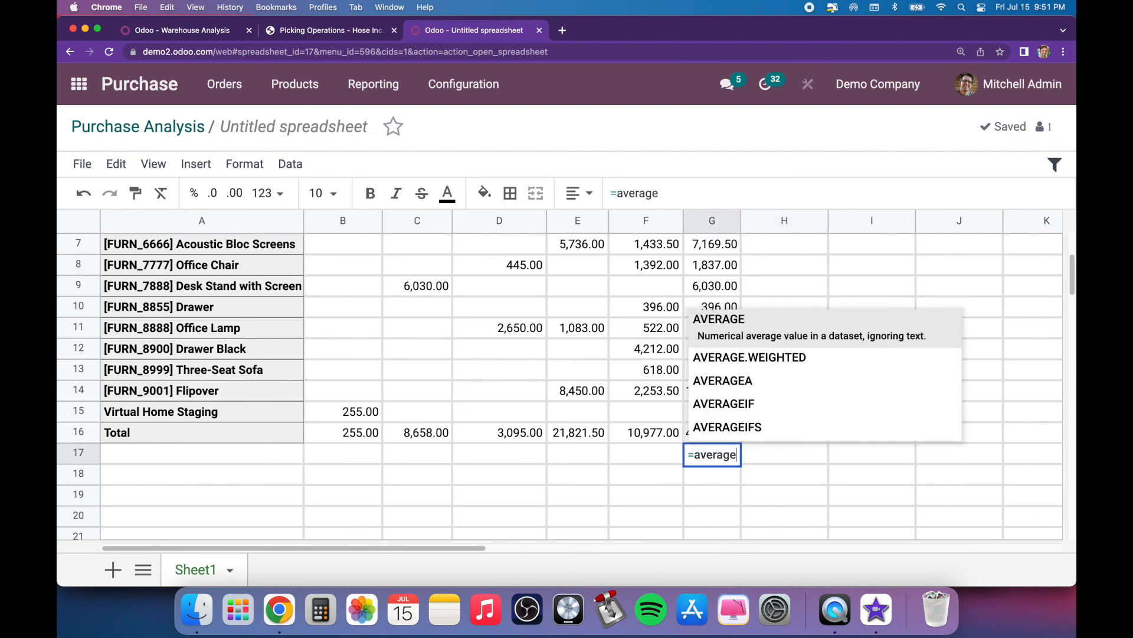
scroll(732, 349, up, 2)
click(706, 286)
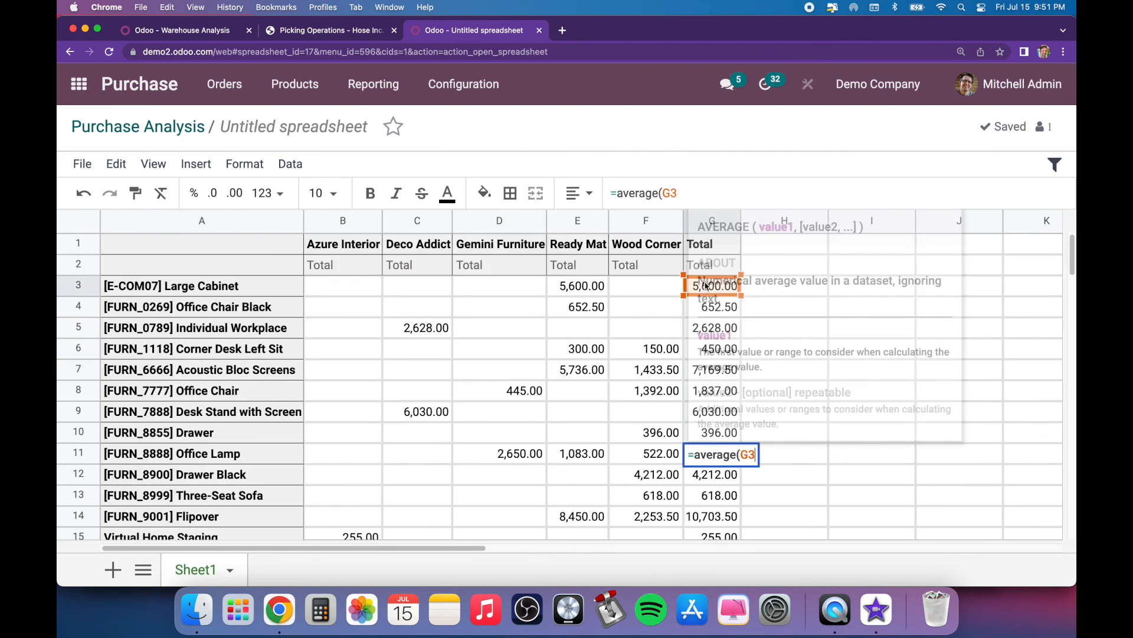
scroll(754, 358, down, 5)
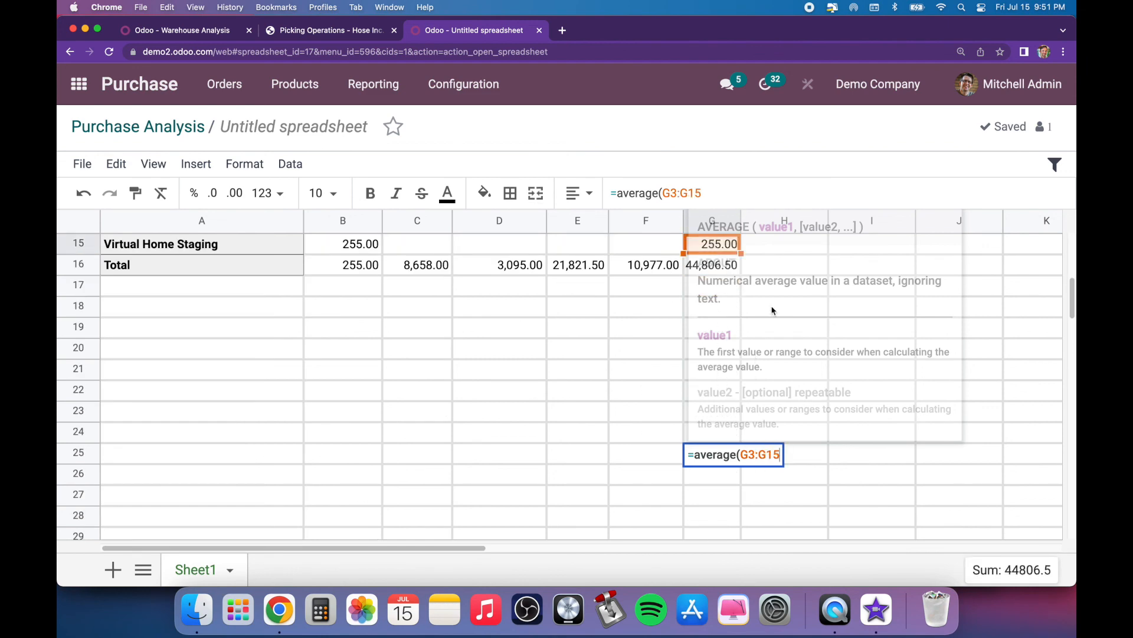
key(Return)
scroll(767, 307, down, 5)
click(723, 288)
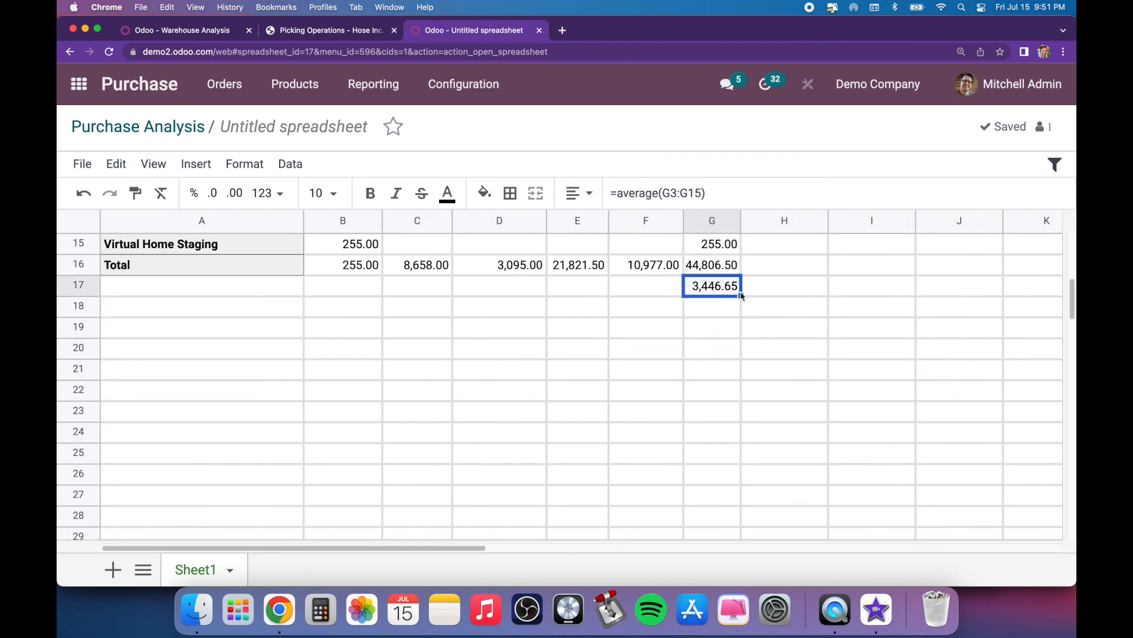
scroll(767, 313, up, 5)
scroll(752, 409, down, 1)
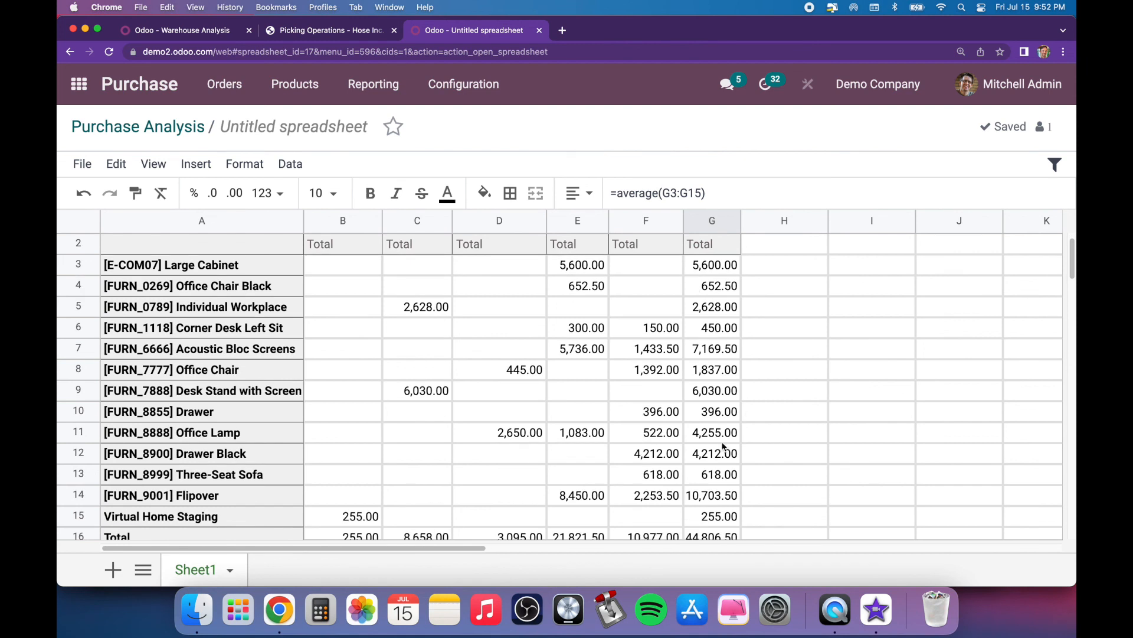
scroll(723, 446, down, 2)
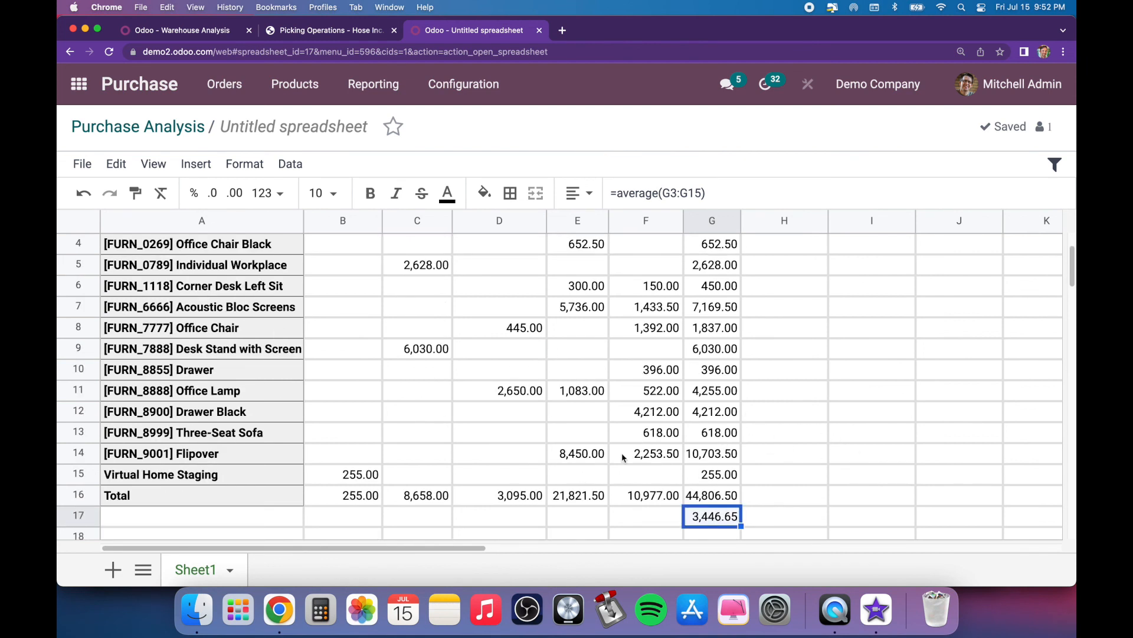
scroll(731, 440, up, 2)
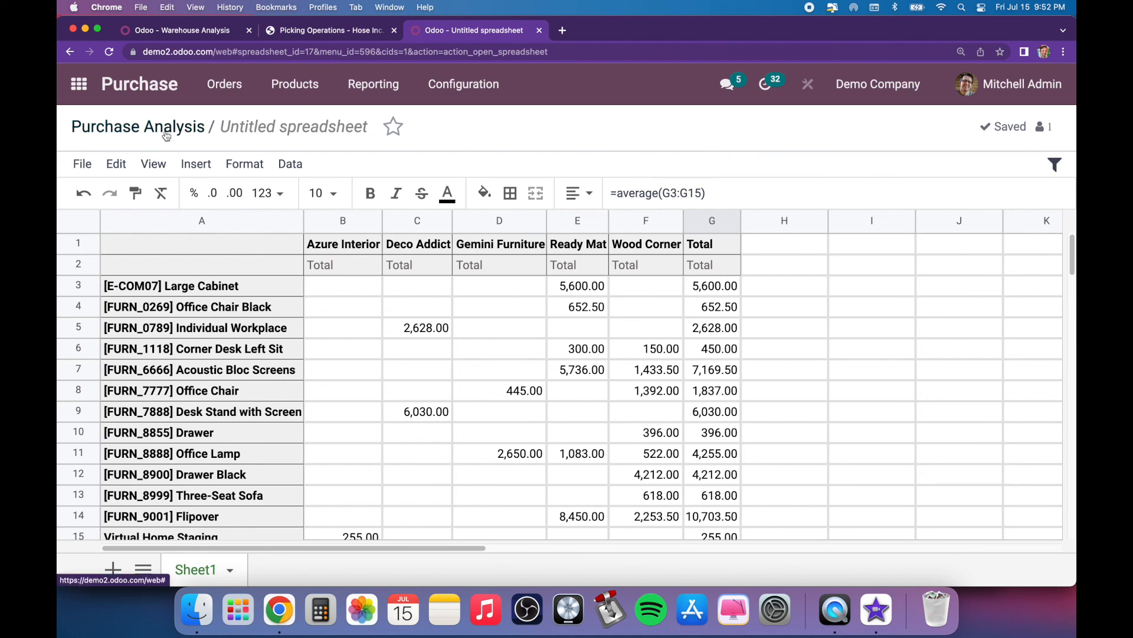
Download the spreadsheet as an xlsx file and return to the app overview
click(82, 164)
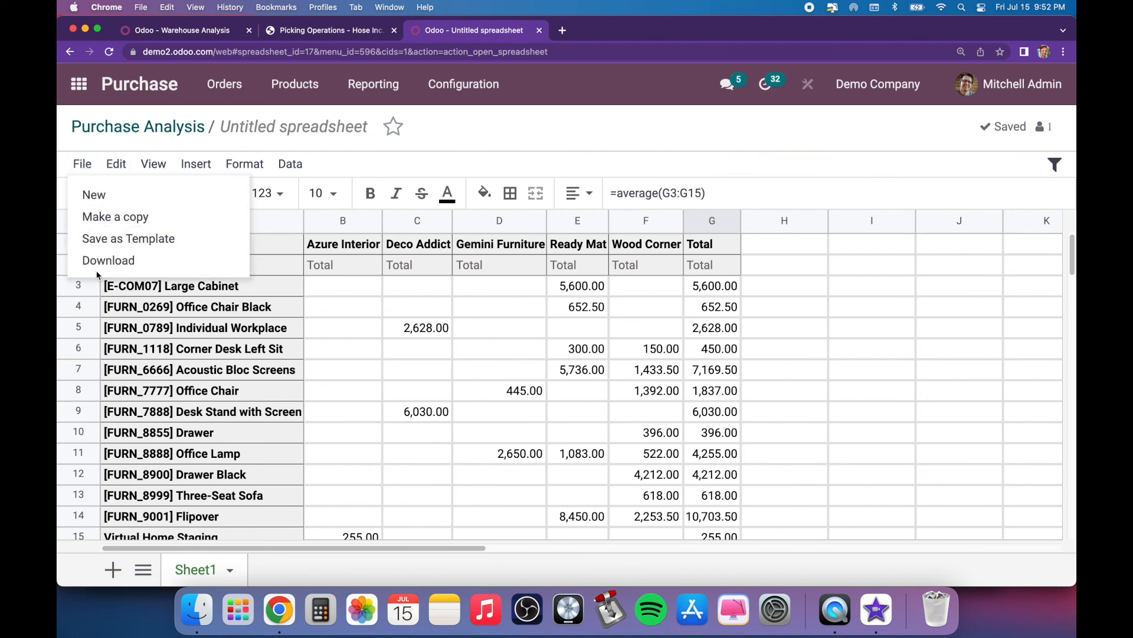
click(131, 267)
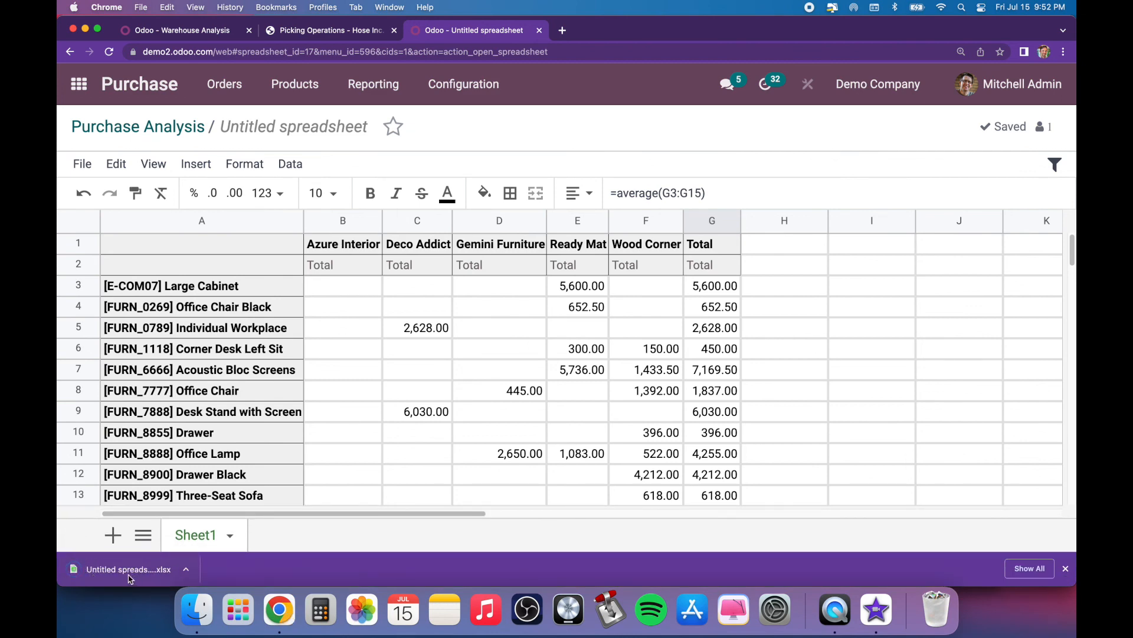
click(76, 86)
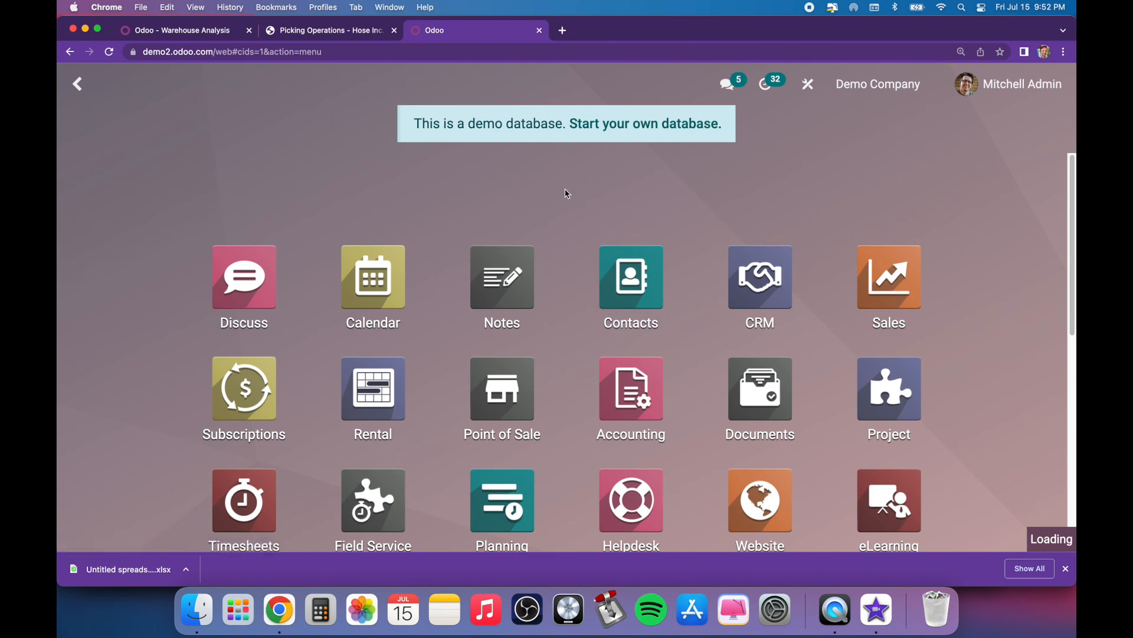
Switch to the plumbing supply database and review the Stainless Steel Fitting: 1/2" Tee product in Inventory
click(200, 32)
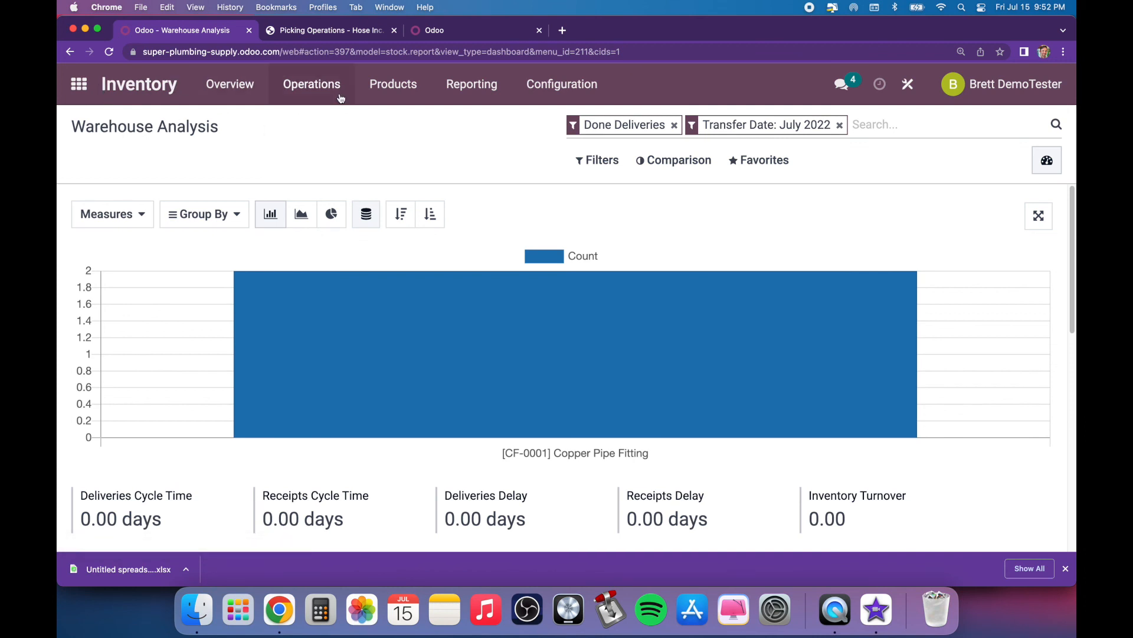
click(157, 85)
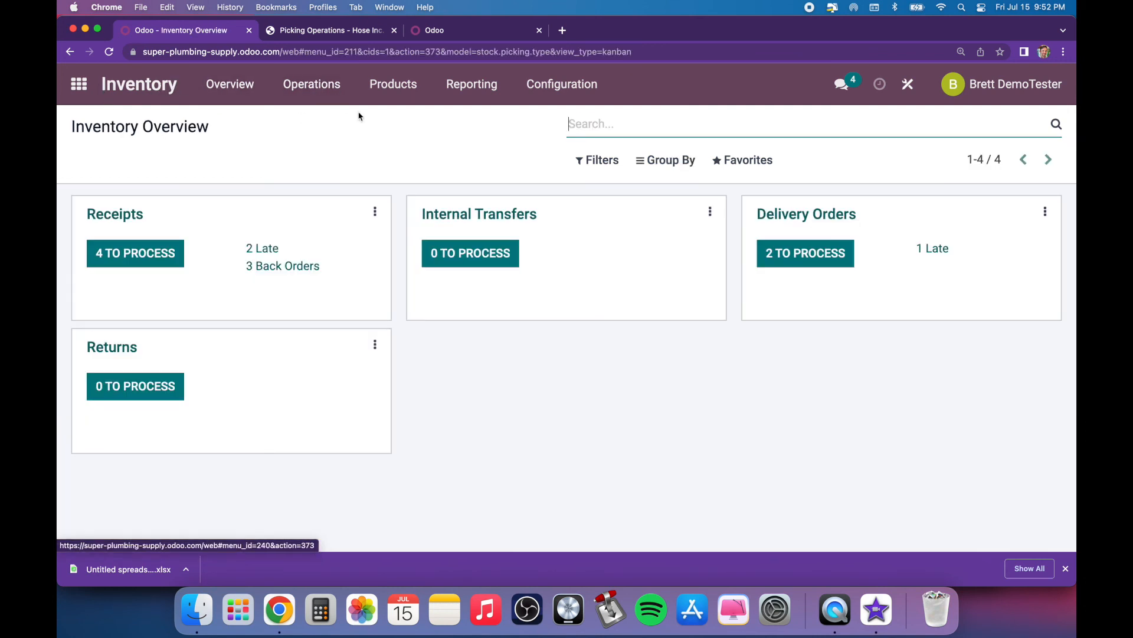
click(398, 86)
click(399, 117)
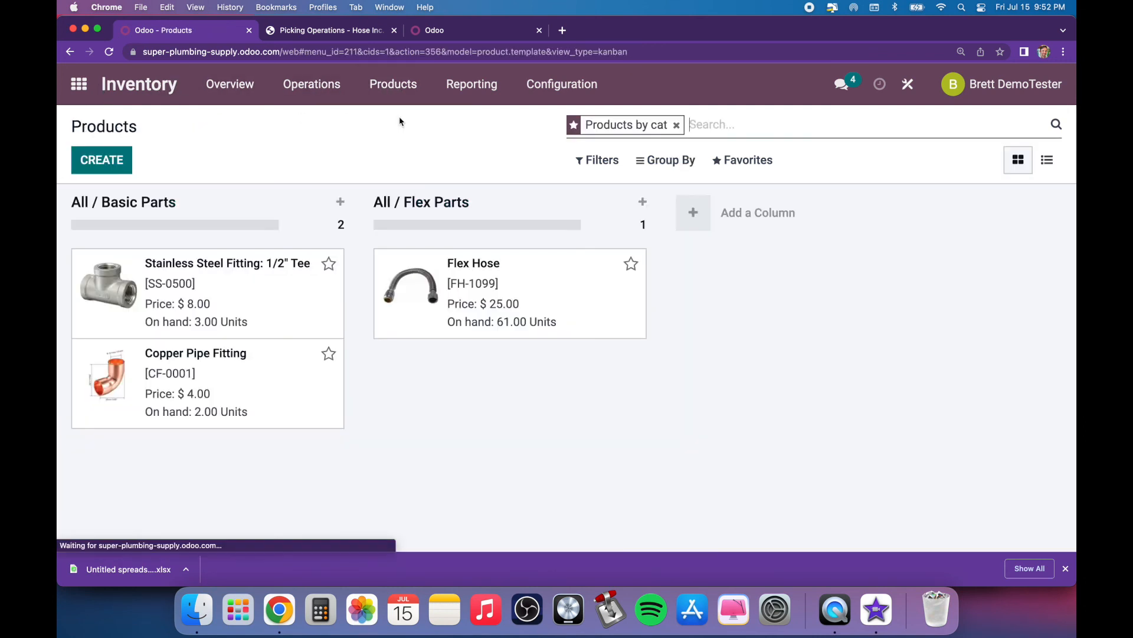
click(223, 280)
scroll(674, 437, down, 5)
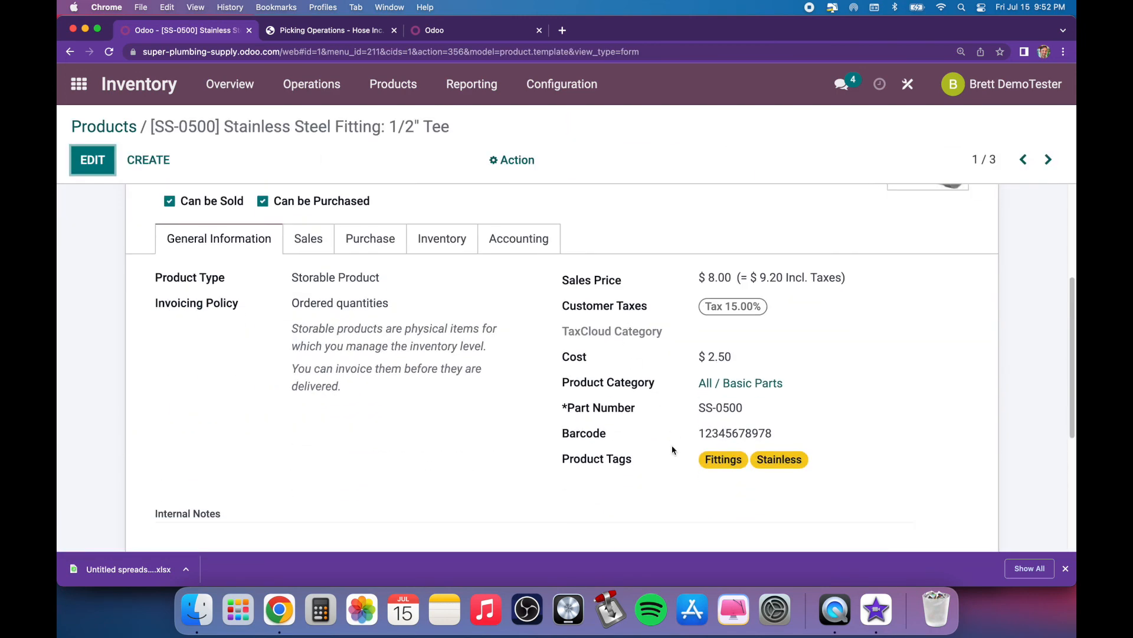
scroll(723, 340, up, 5)
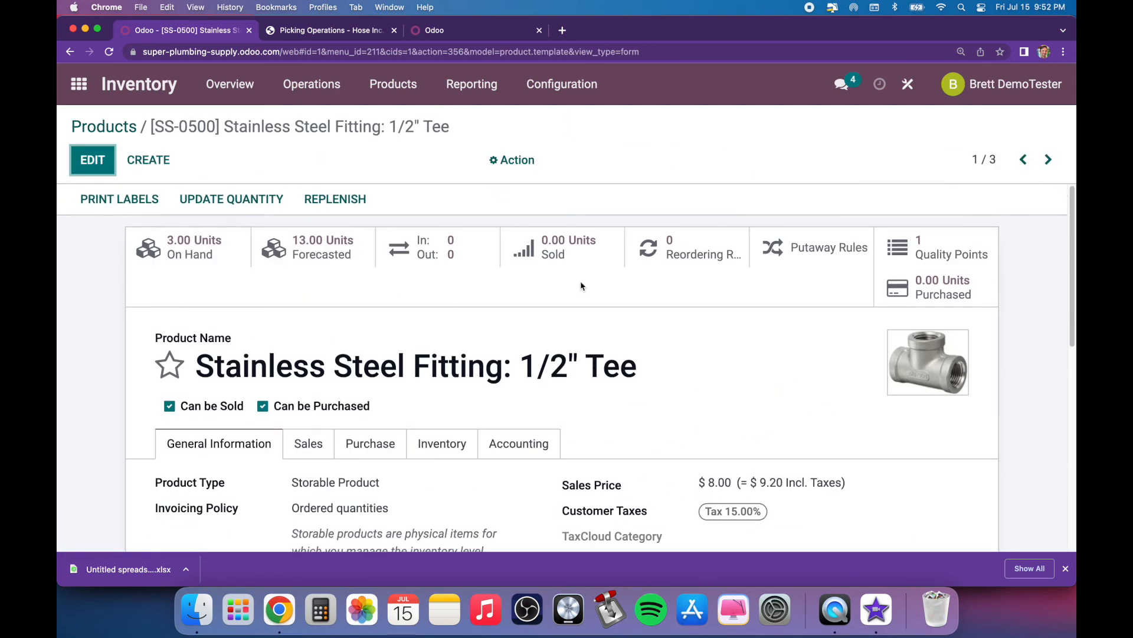
Review the Inventory settings, including shipping connectors, products and traceability, then return to the app overview and dismiss the downloads bar
click(559, 90)
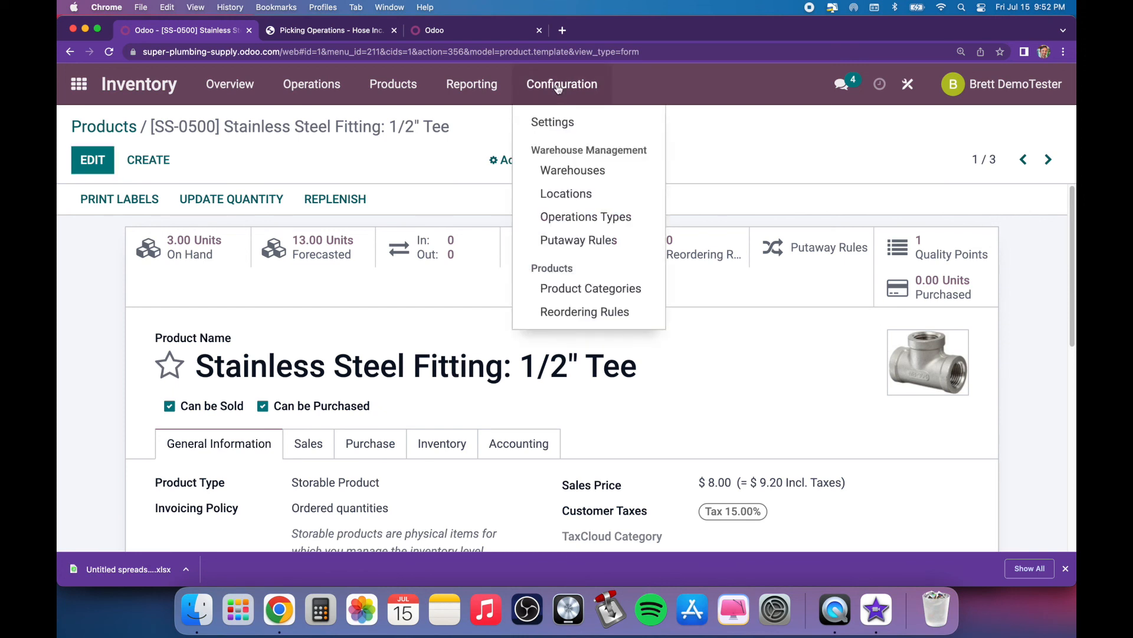
click(554, 121)
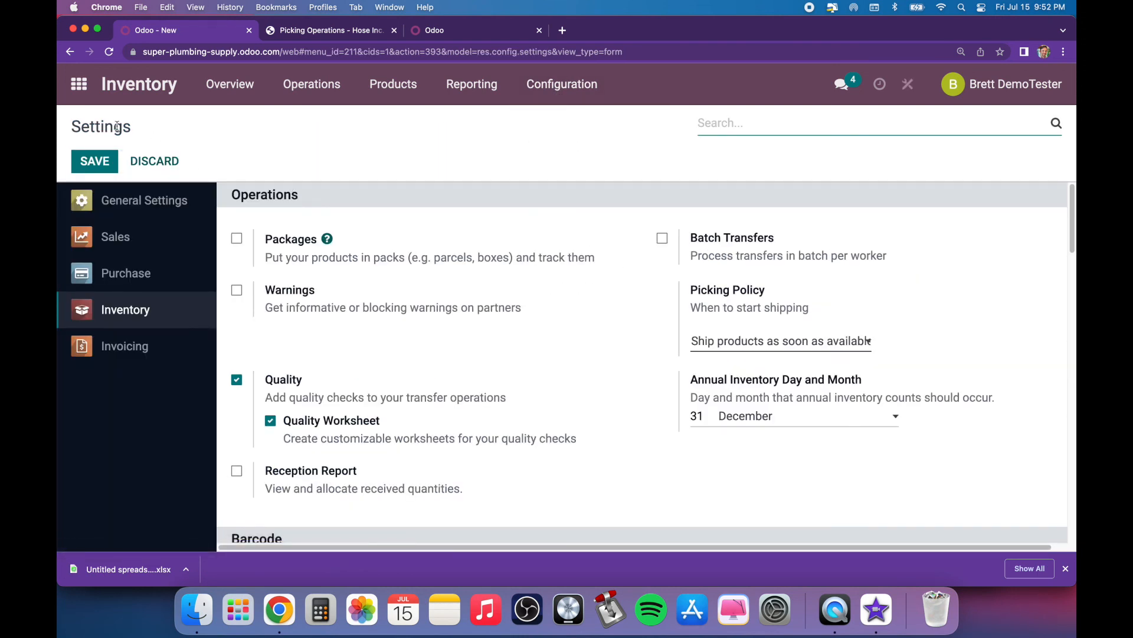
scroll(519, 239, down, 5)
scroll(504, 247, down, 12)
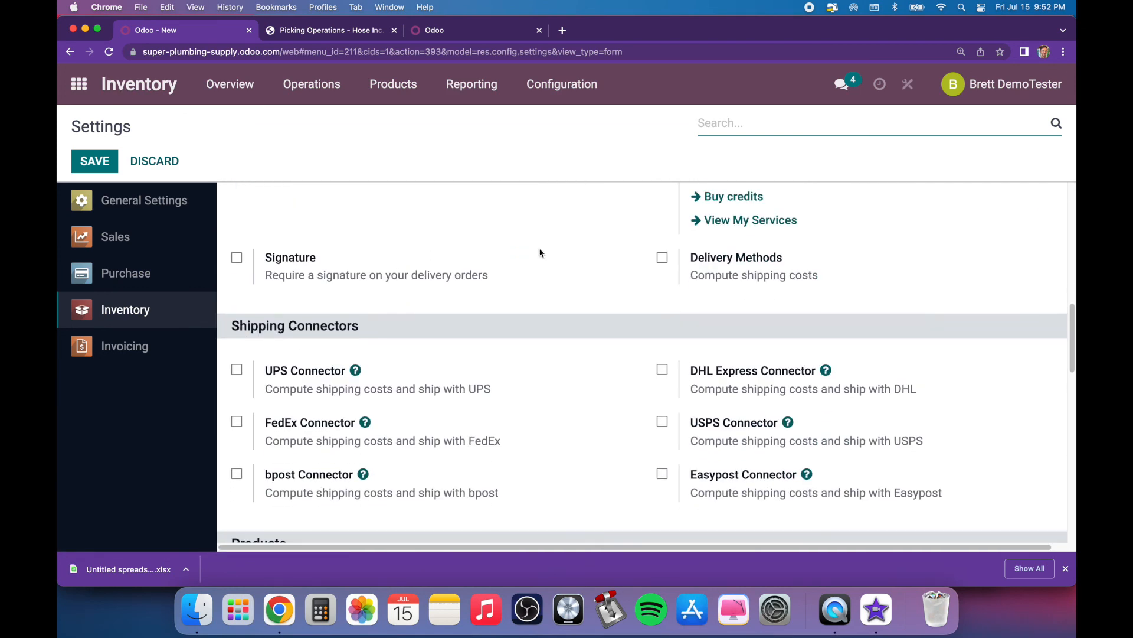
scroll(540, 252, down, 9)
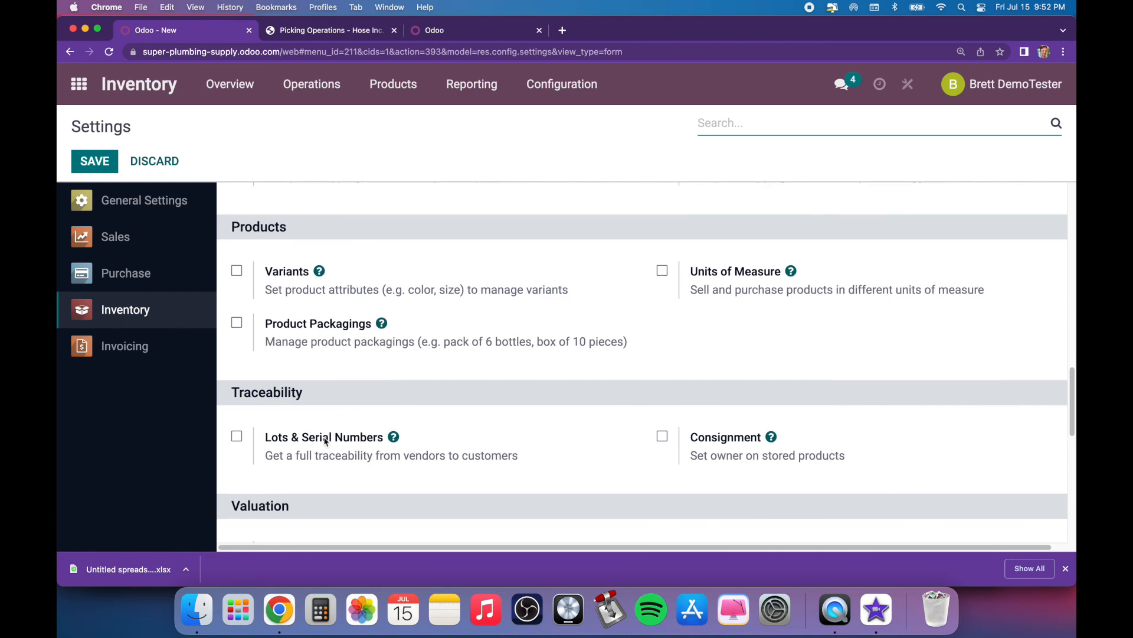
scroll(423, 379, down, 3)
scroll(466, 283, up, 5)
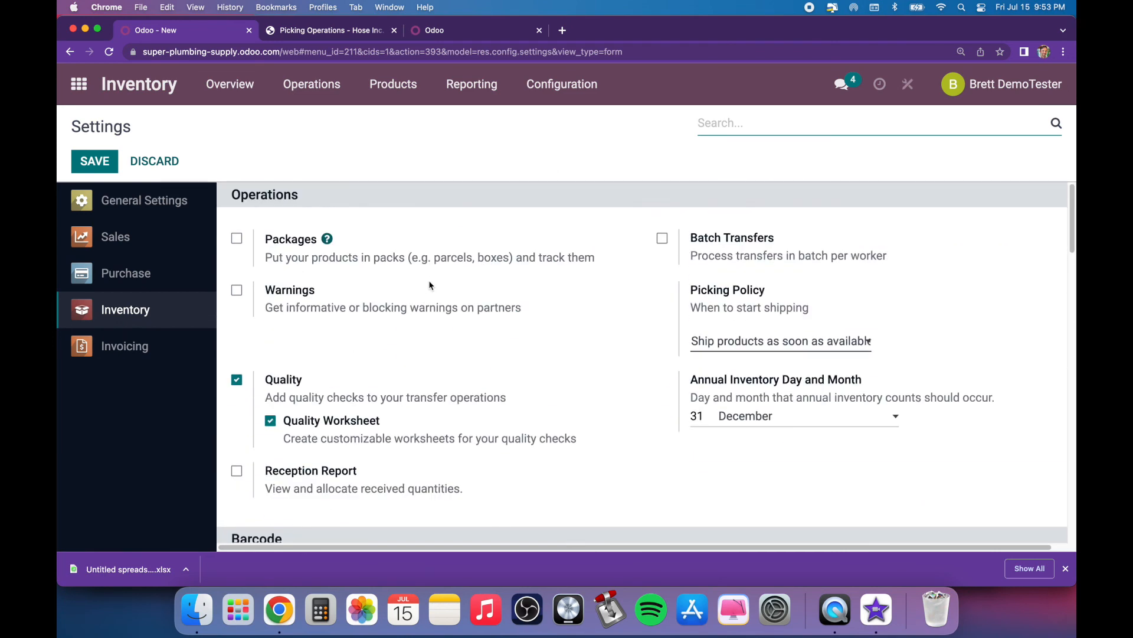
click(78, 84)
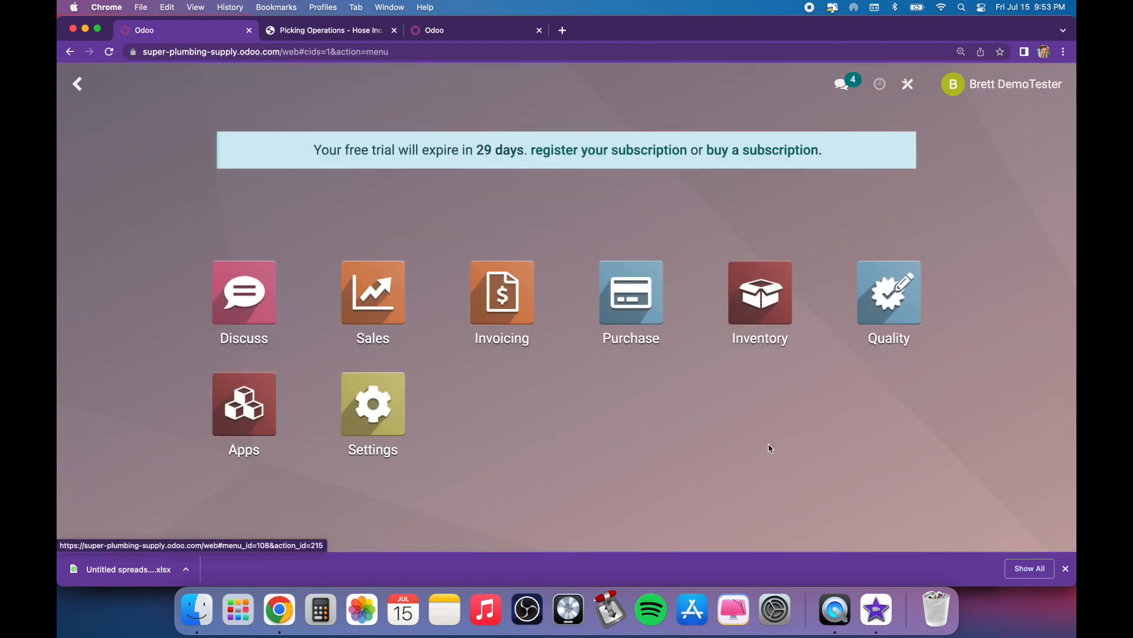
click(1066, 568)
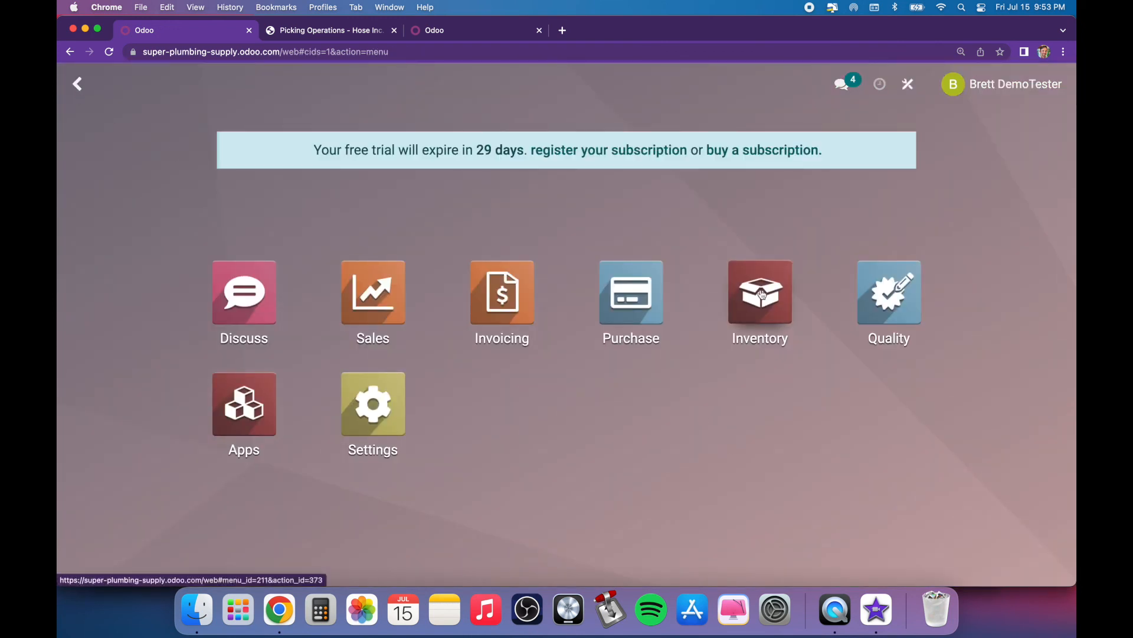